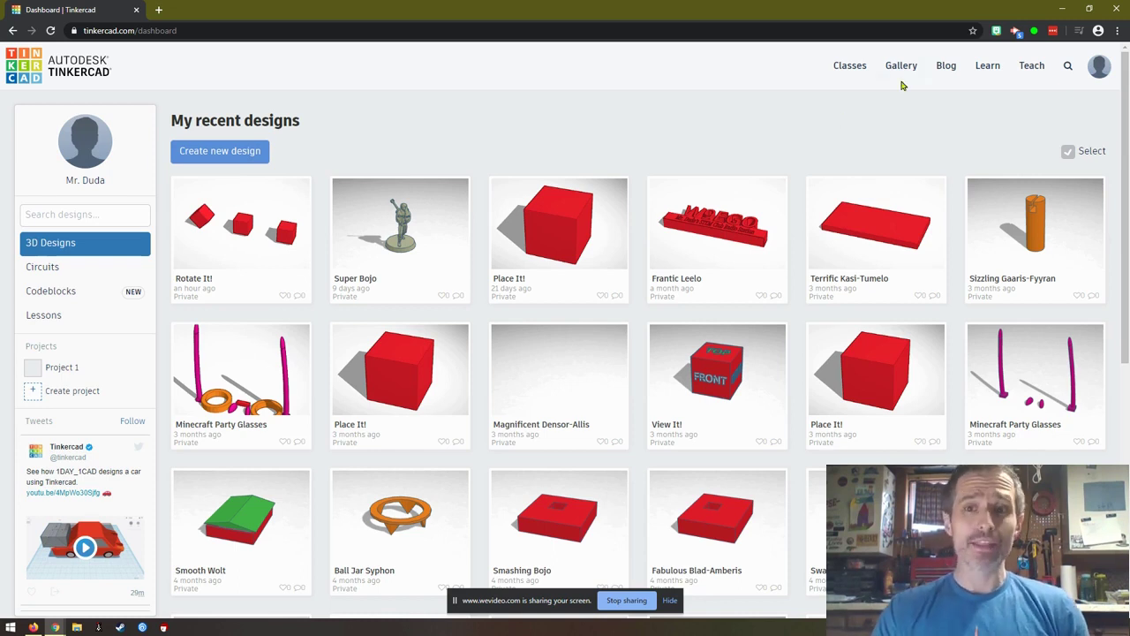
# Browse the full Tinkercad Basic Skills lesson collection and open the Minecraft Party Glasses lesson
pyautogui.click(988, 66)
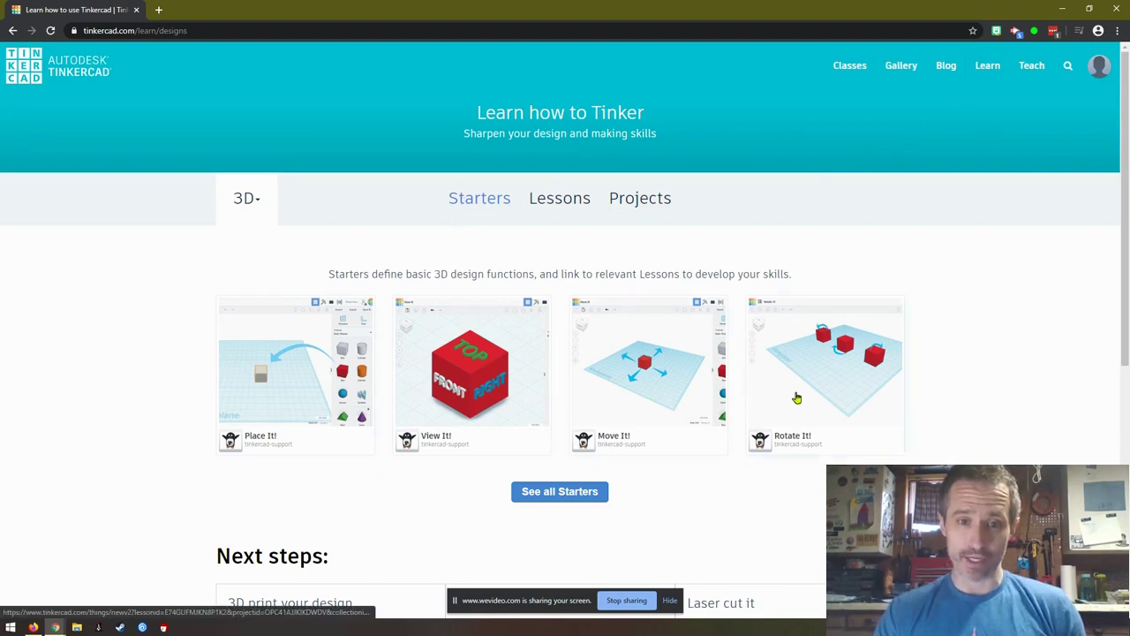
pyautogui.click(553, 208)
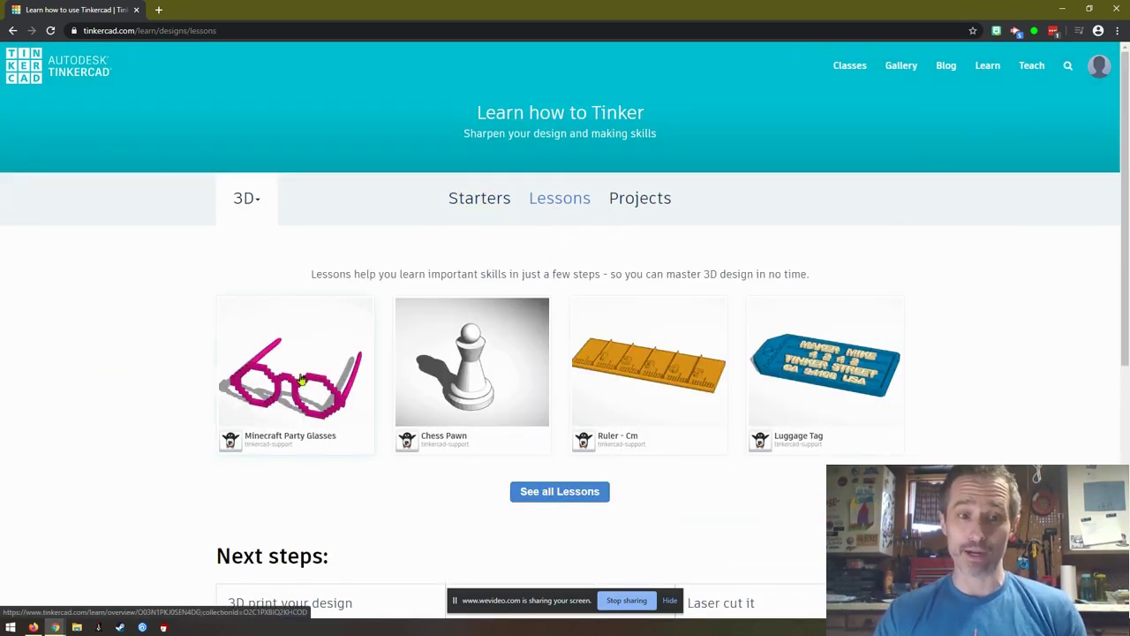
pyautogui.click(577, 492)
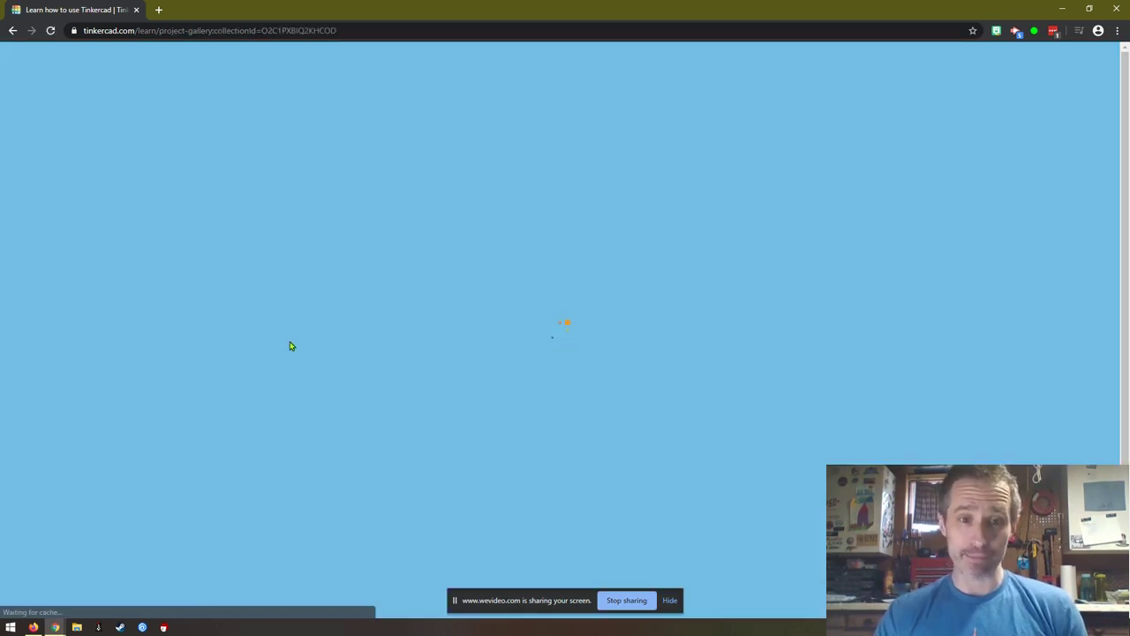
pyautogui.scroll(-10, 578, 322)
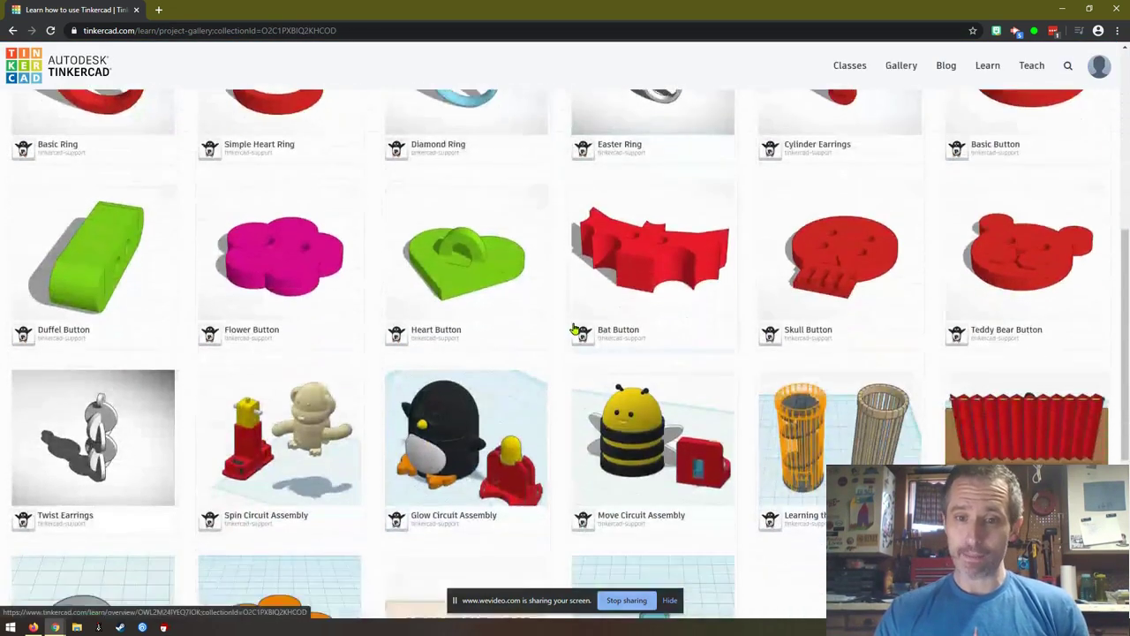
pyautogui.scroll(6, 572, 331)
pyautogui.scroll(4, 573, 330)
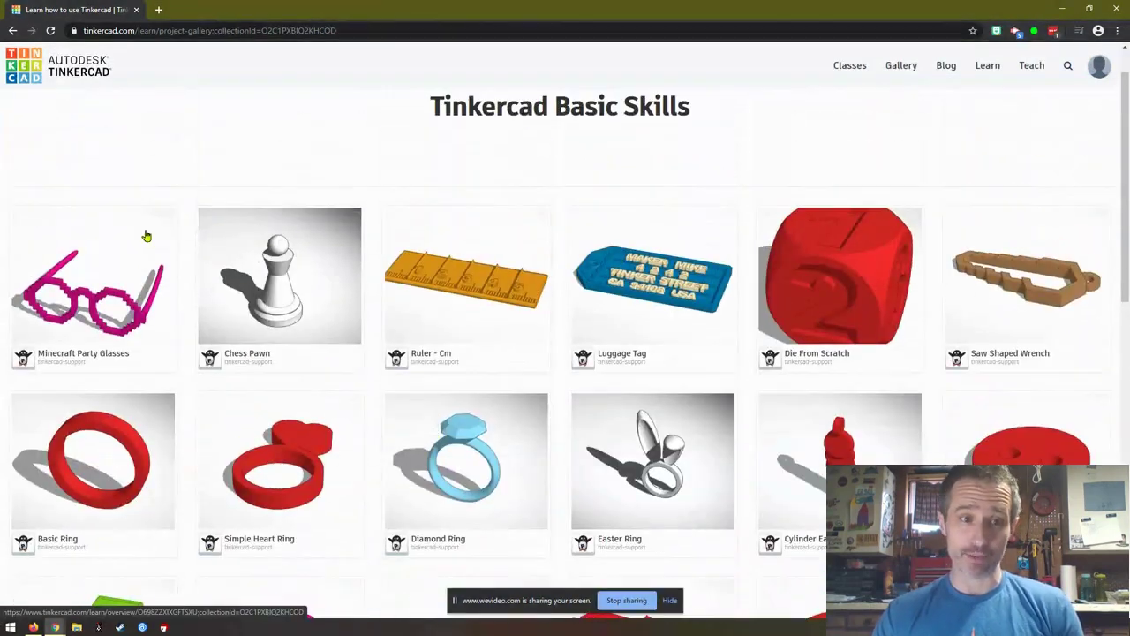
pyautogui.click(73, 288)
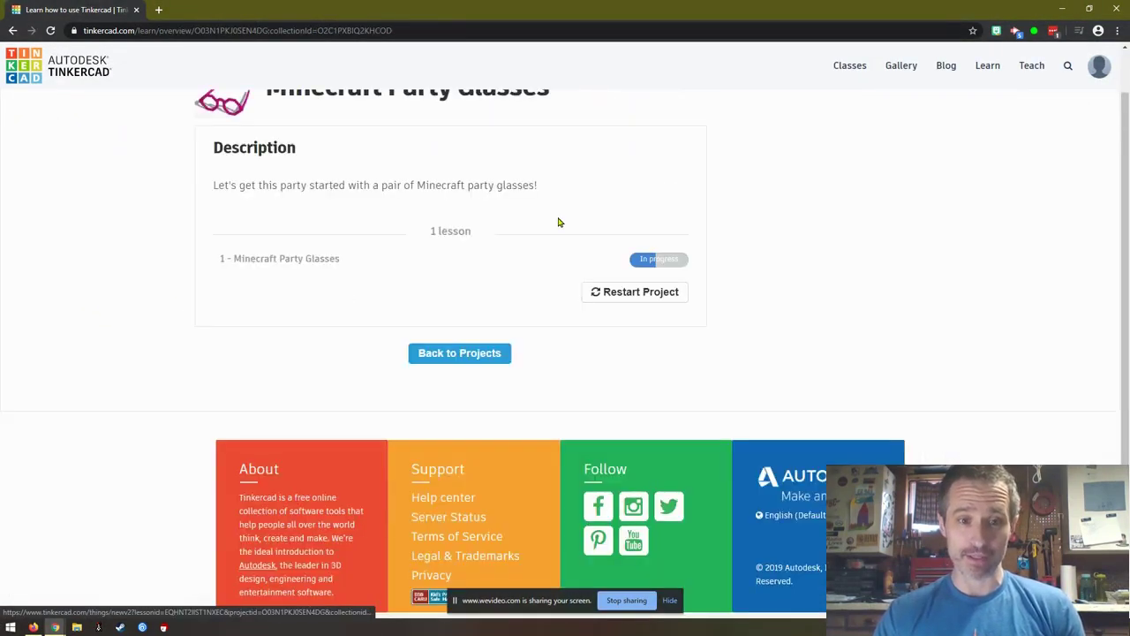
# Restart the Minecraft Party Glasses project, resetting its current progress, and start its lesson
pyautogui.click(635, 345)
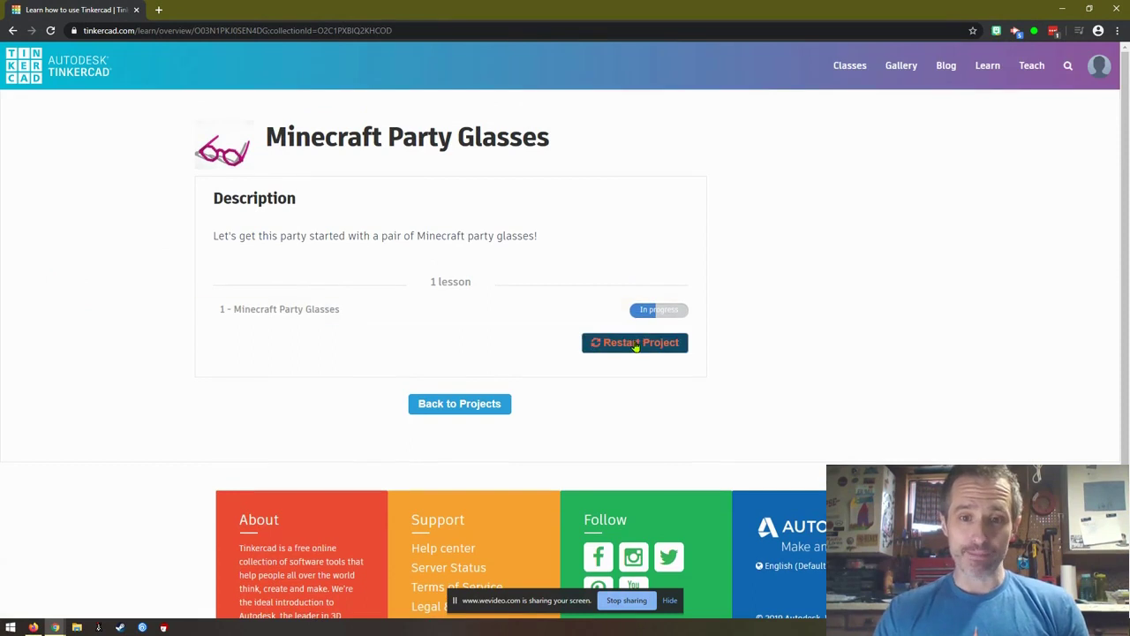
pyautogui.click(643, 348)
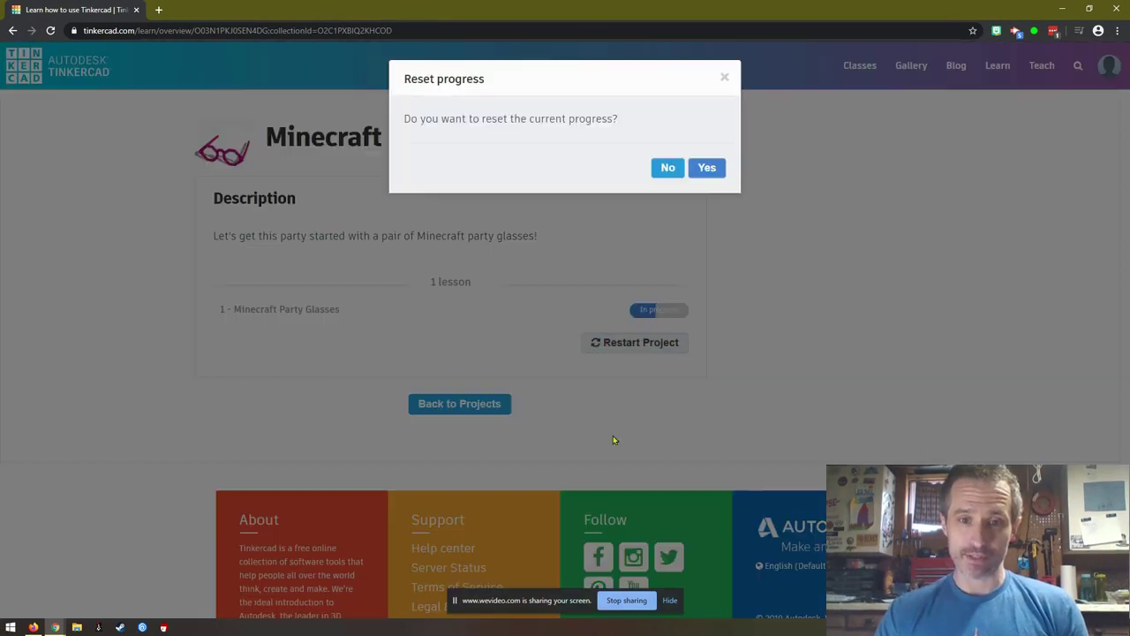
pyautogui.click(706, 167)
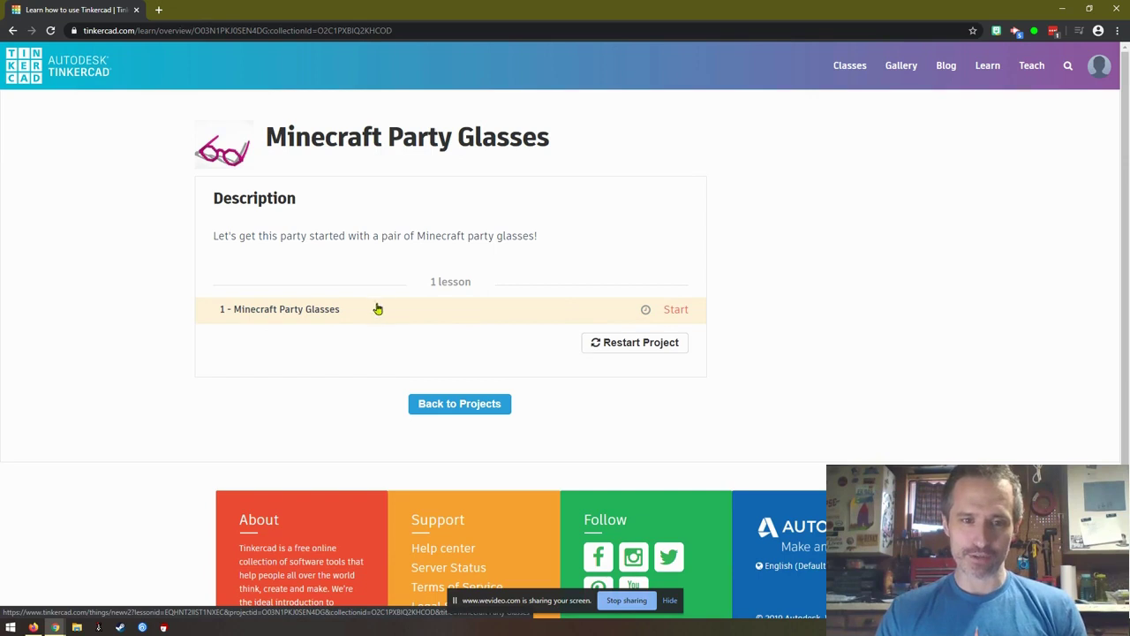
pyautogui.click(291, 315)
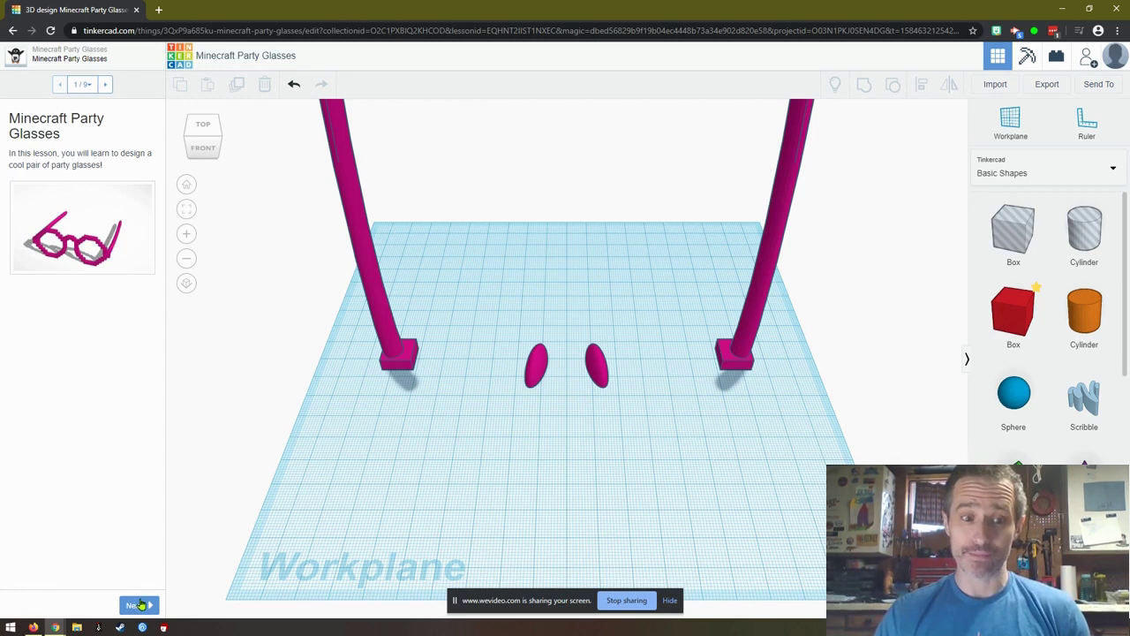
# Place a red solid box on the workplane in front of the two nose pads and advance to the scaling instructions
pyautogui.click(137, 605)
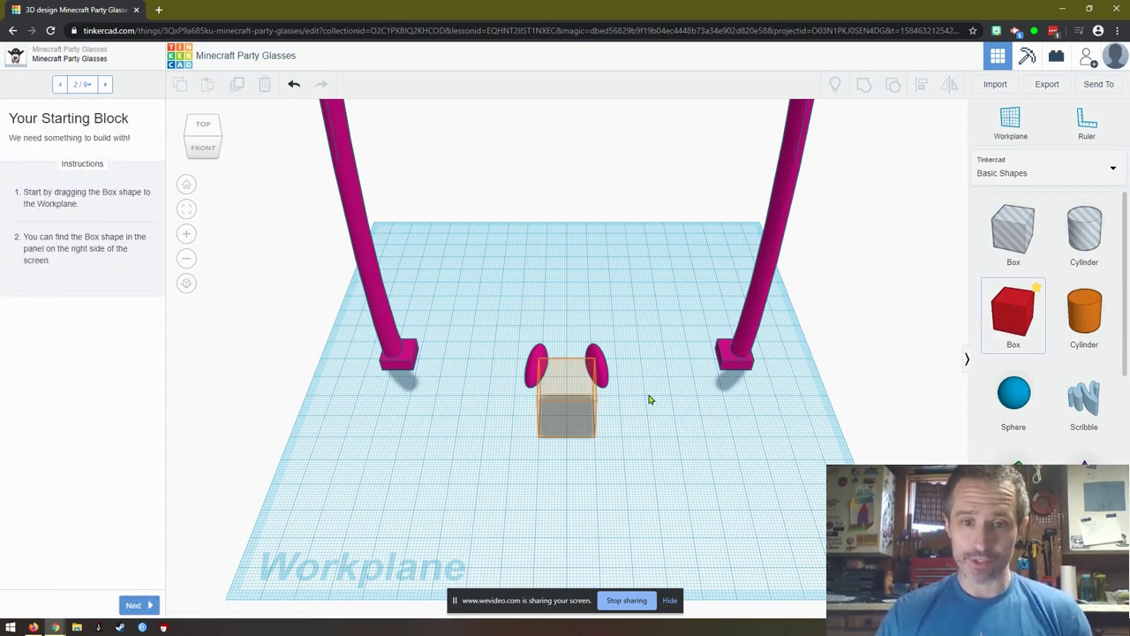
pyautogui.moveTo(1013, 322); pyautogui.dragTo(568, 420)
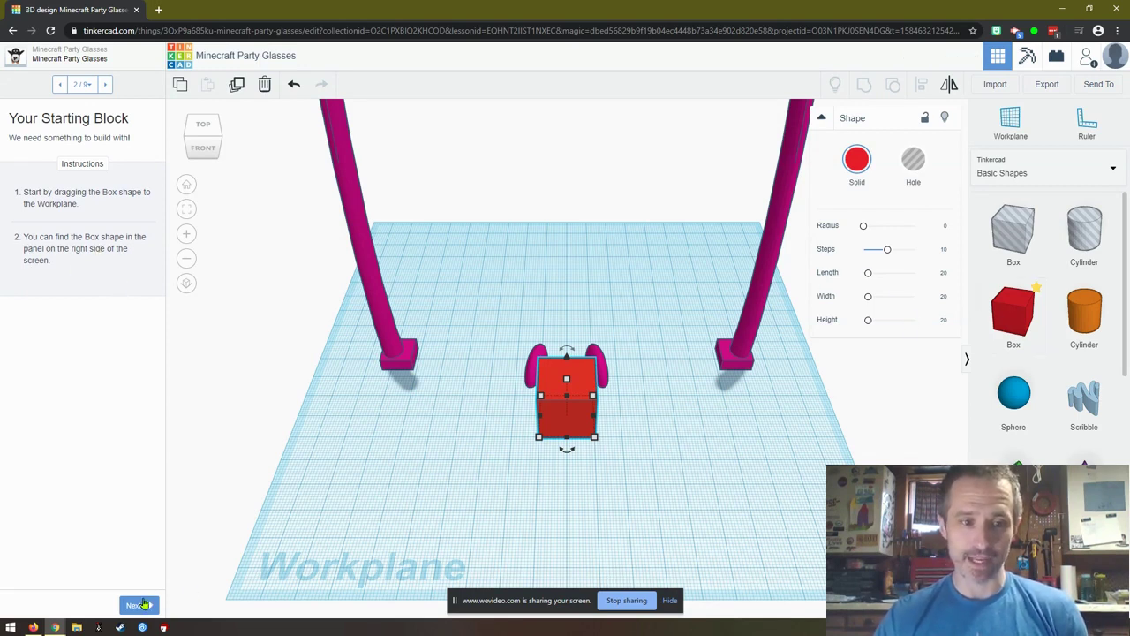
pyautogui.click(134, 604)
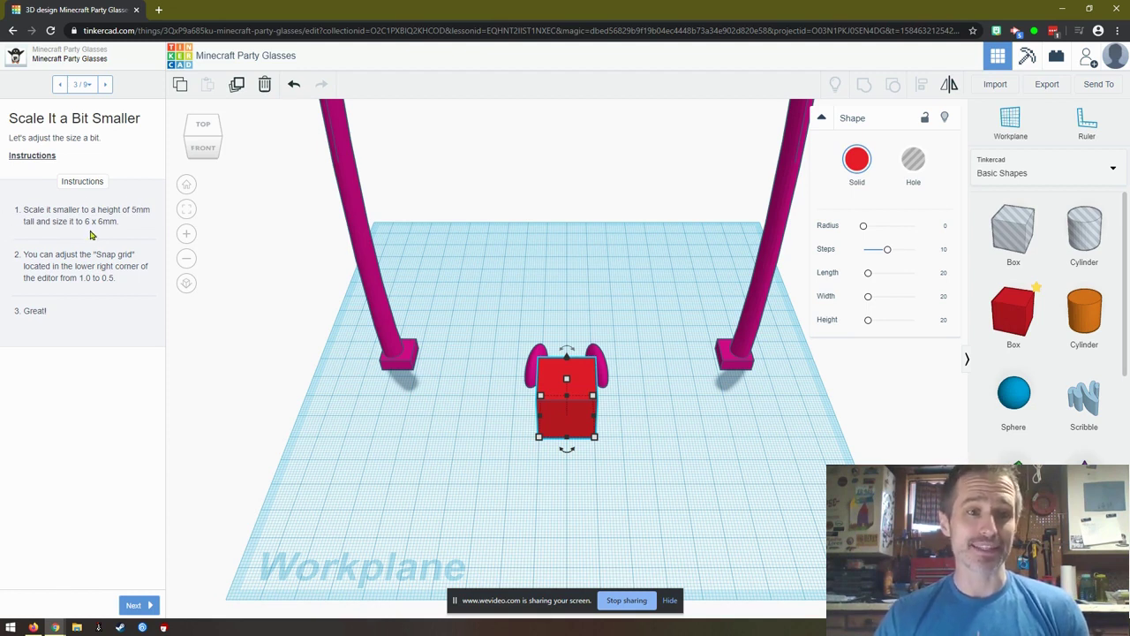
# Set the red box's height to 5 mm
pyautogui.click(481, 465)
pyautogui.moveTo(479, 462); pyautogui.dragTo(474, 419, button='right')
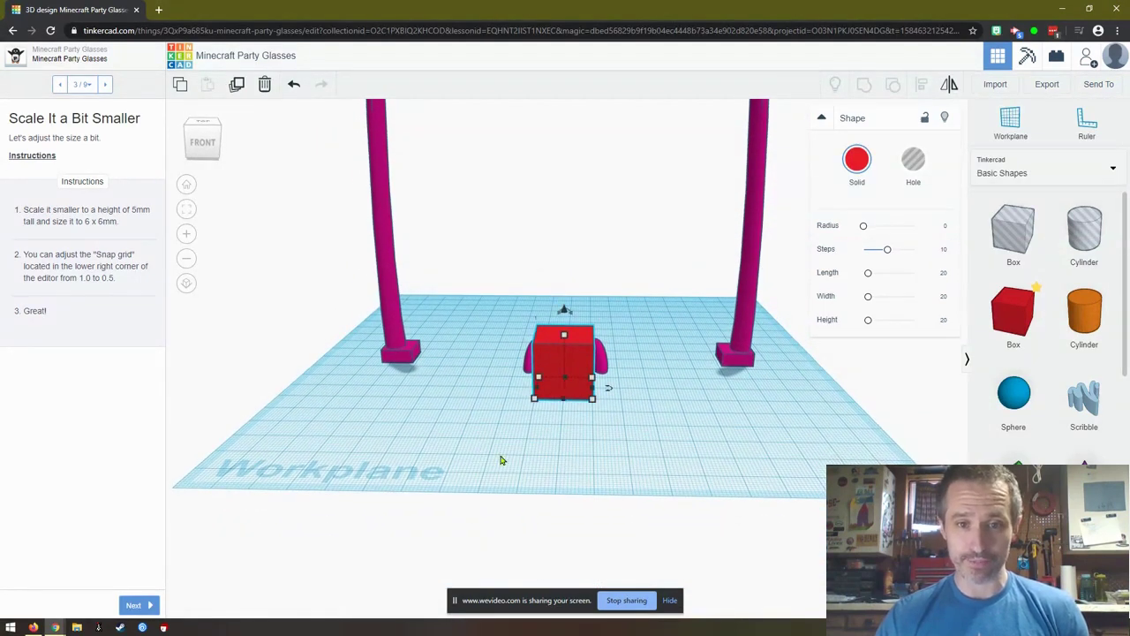
pyautogui.moveTo(563, 338)
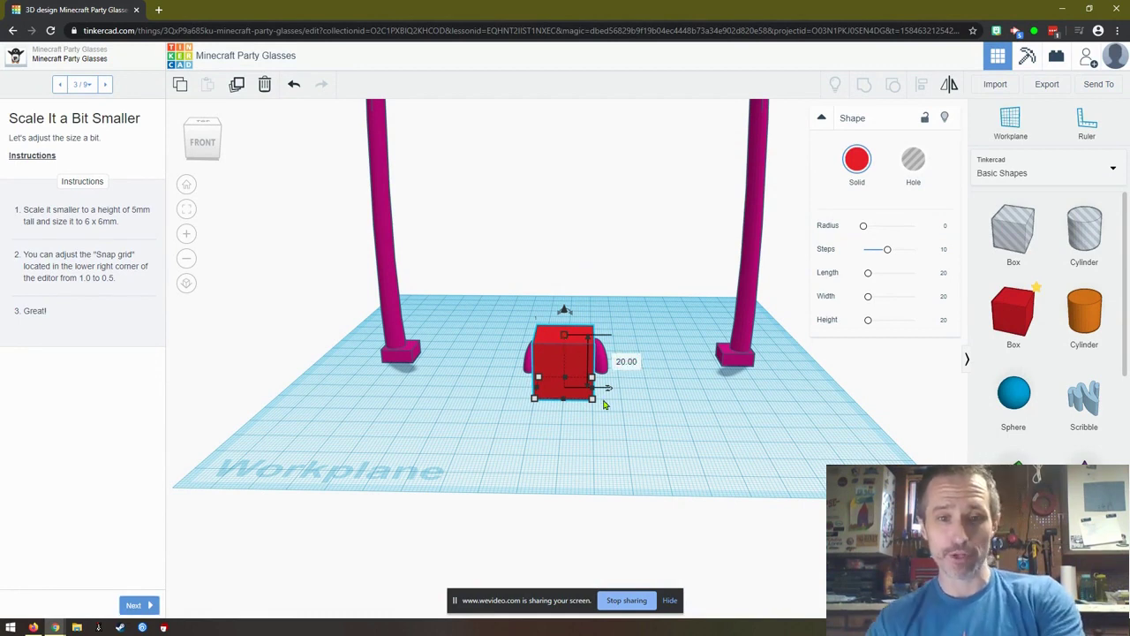
pyautogui.click(625, 360)
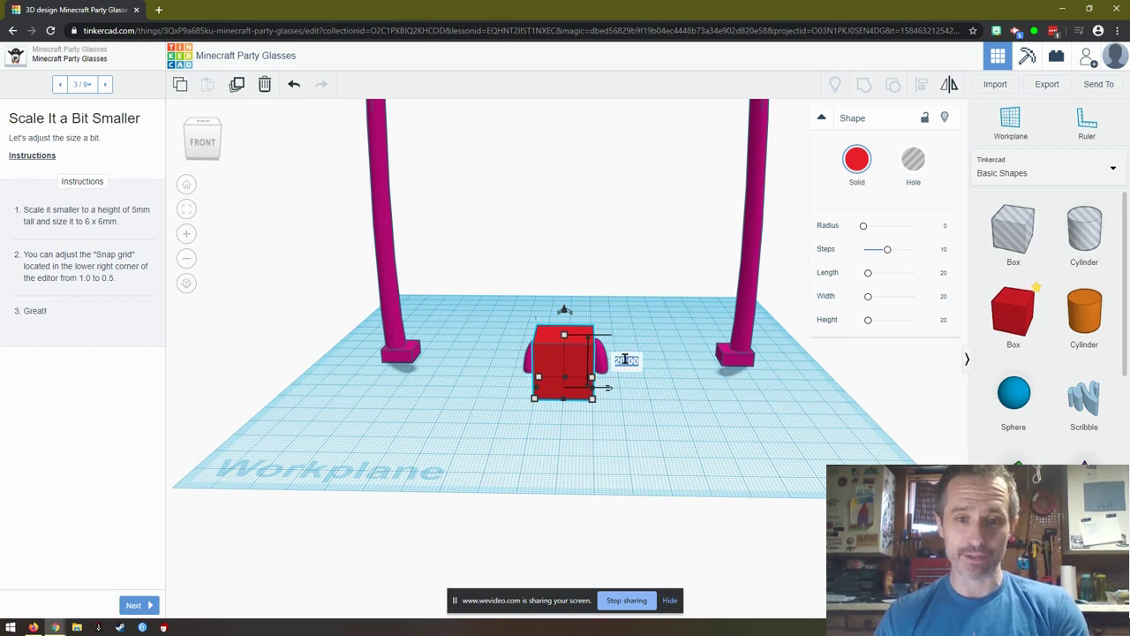
pyautogui.press('BackSpace')
pyautogui.write('5')
pyautogui.press('Return')
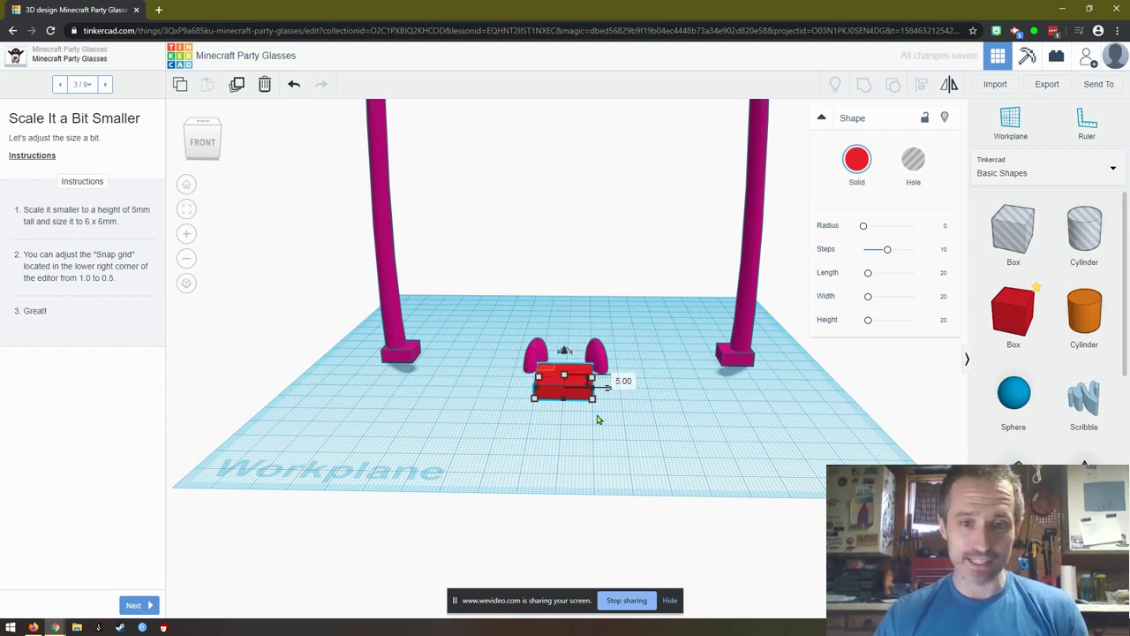
# Set both base dimensions of the red box to 6 mm and deselect it
pyautogui.moveTo(594, 403)
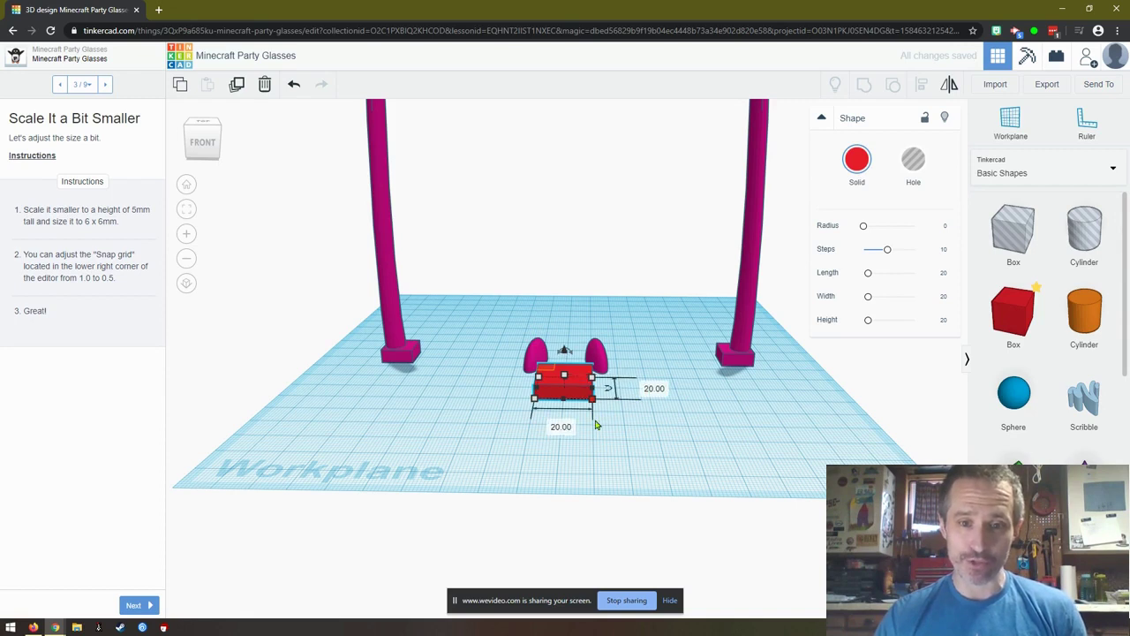
pyautogui.click(561, 426)
pyautogui.write('6')
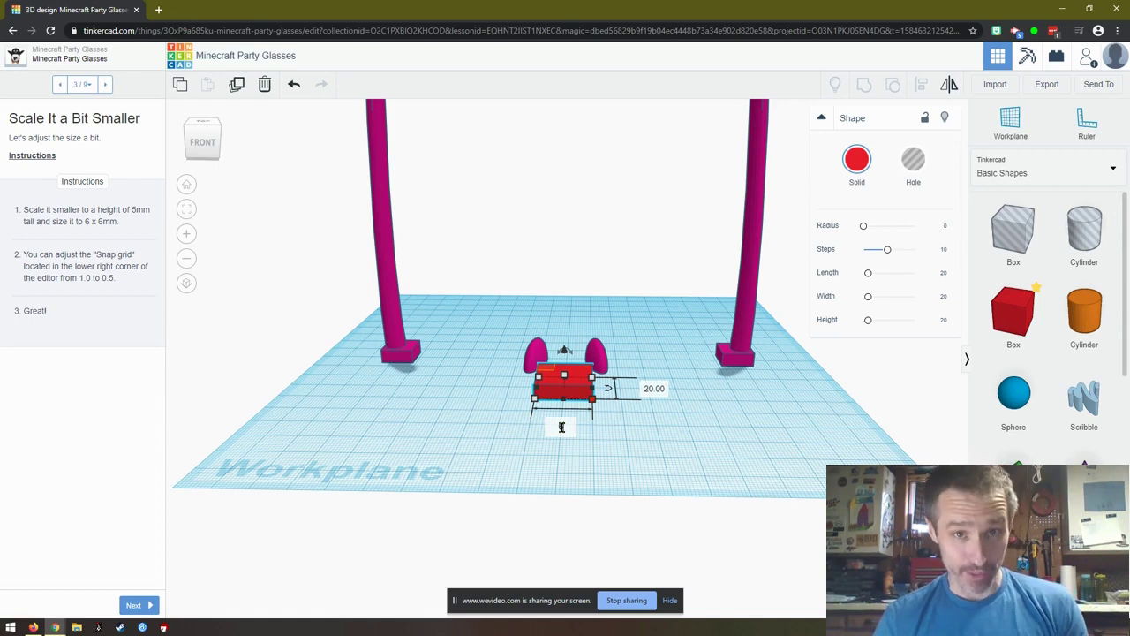
pyautogui.press('Return')
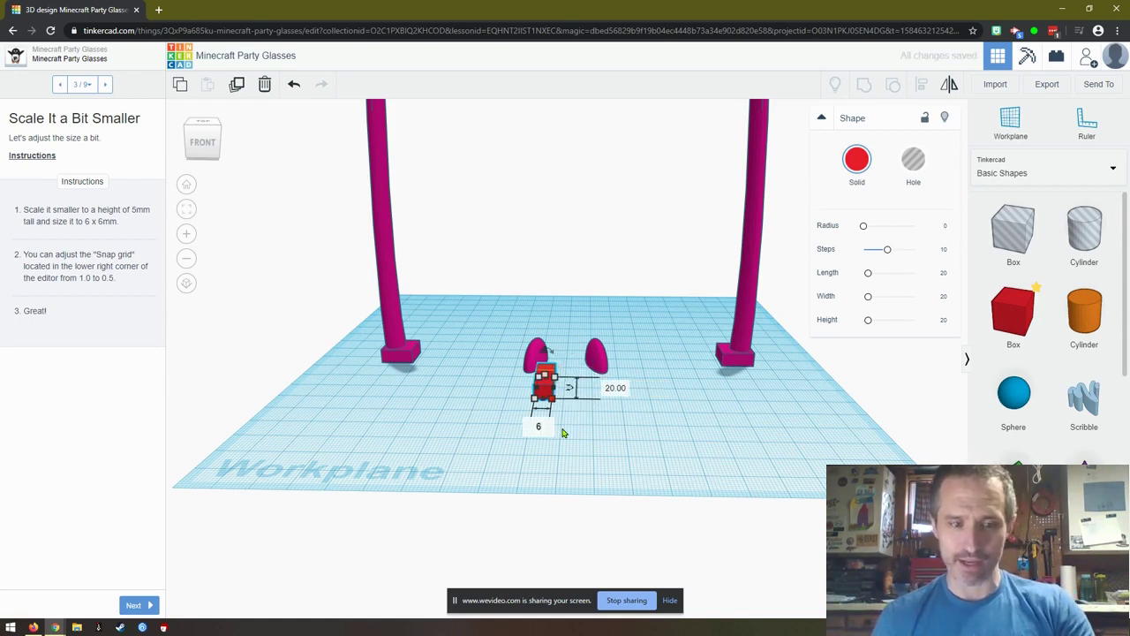
pyautogui.press('Tab')
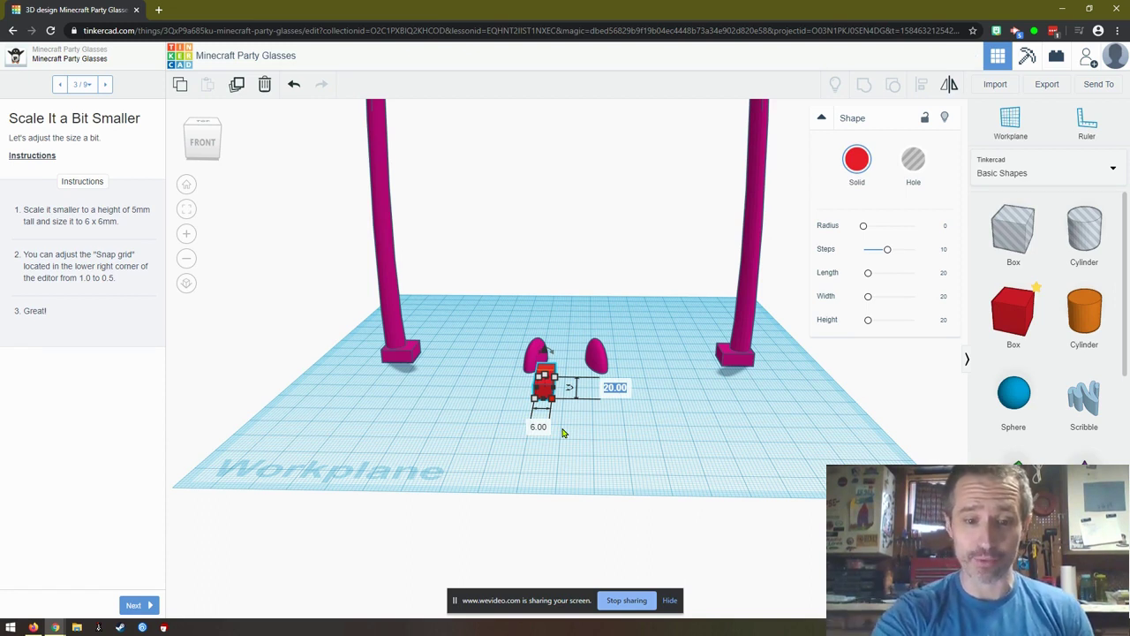
pyautogui.write('6')
pyautogui.press('Return')
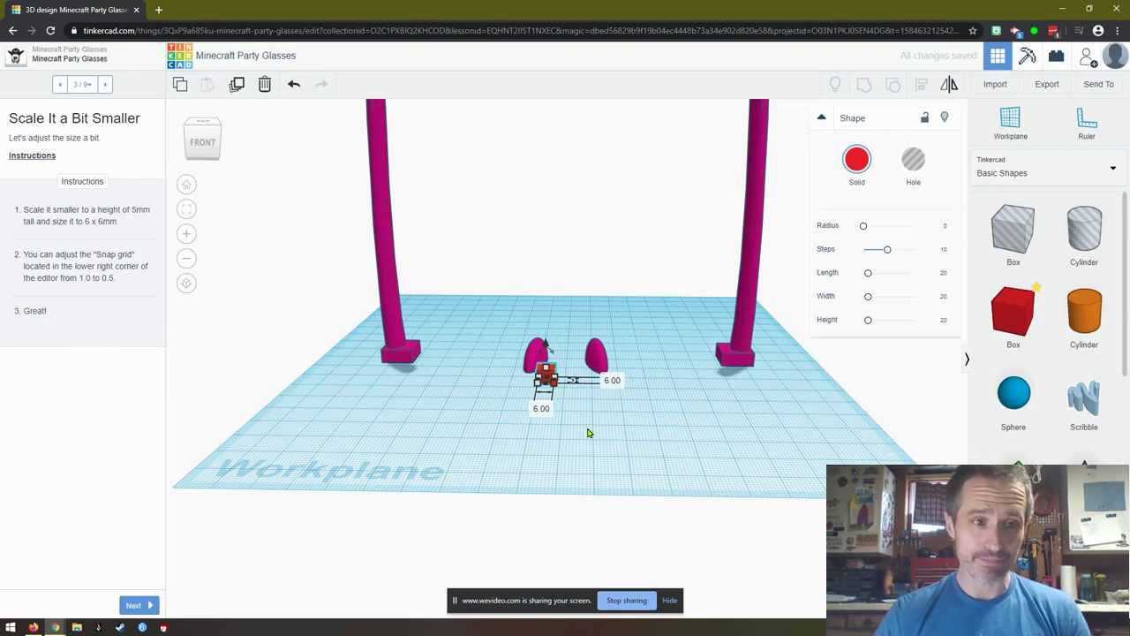
pyautogui.click(348, 437)
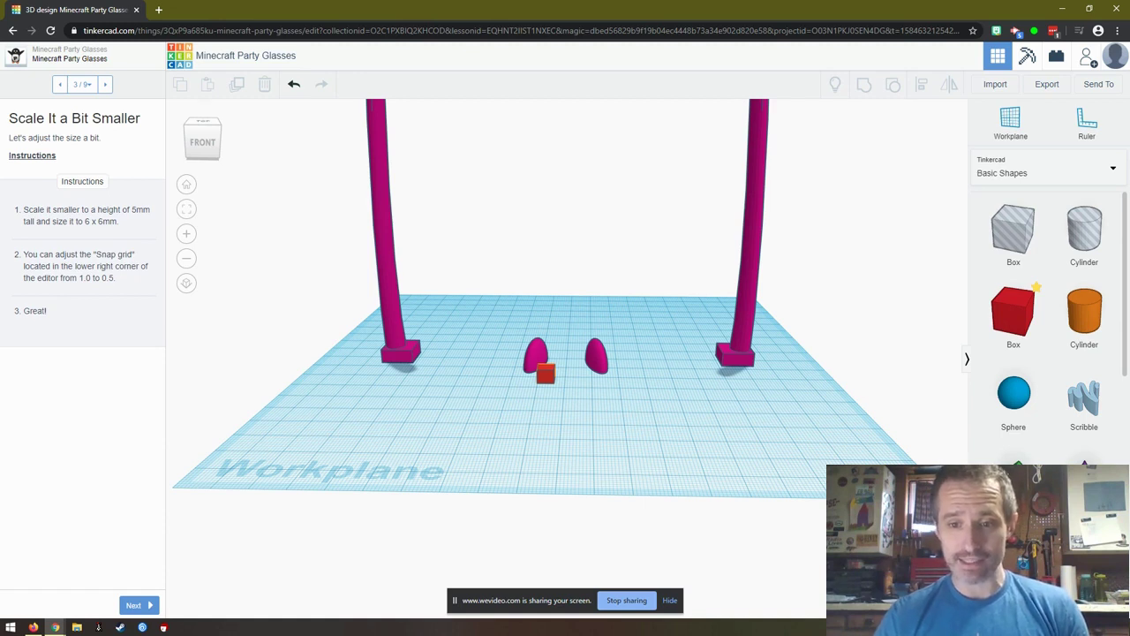
pyautogui.click(1118, 30)
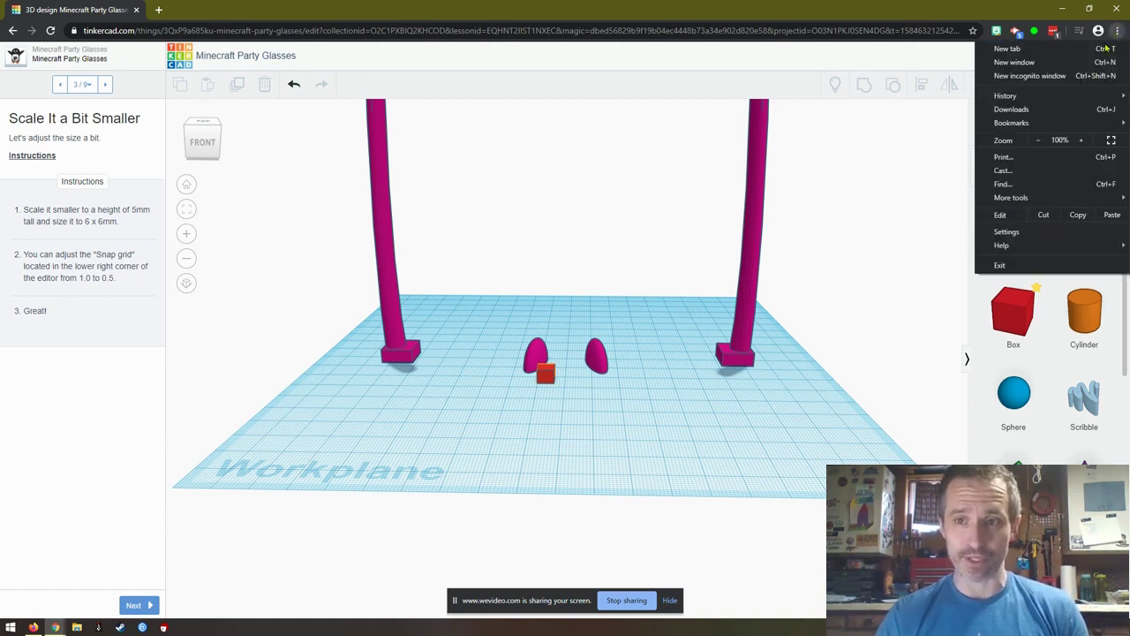
pyautogui.click(689, 5)
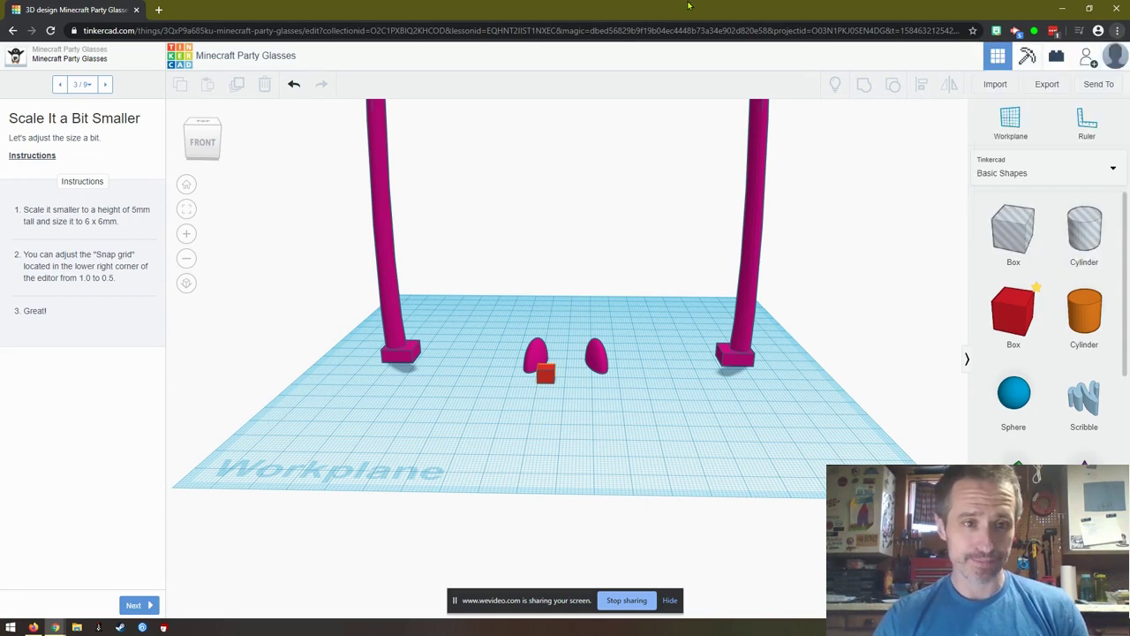
# Advance to the Start Building instructions and move the red box into the first orange outline beside the left temple's base
pyautogui.click(141, 604)
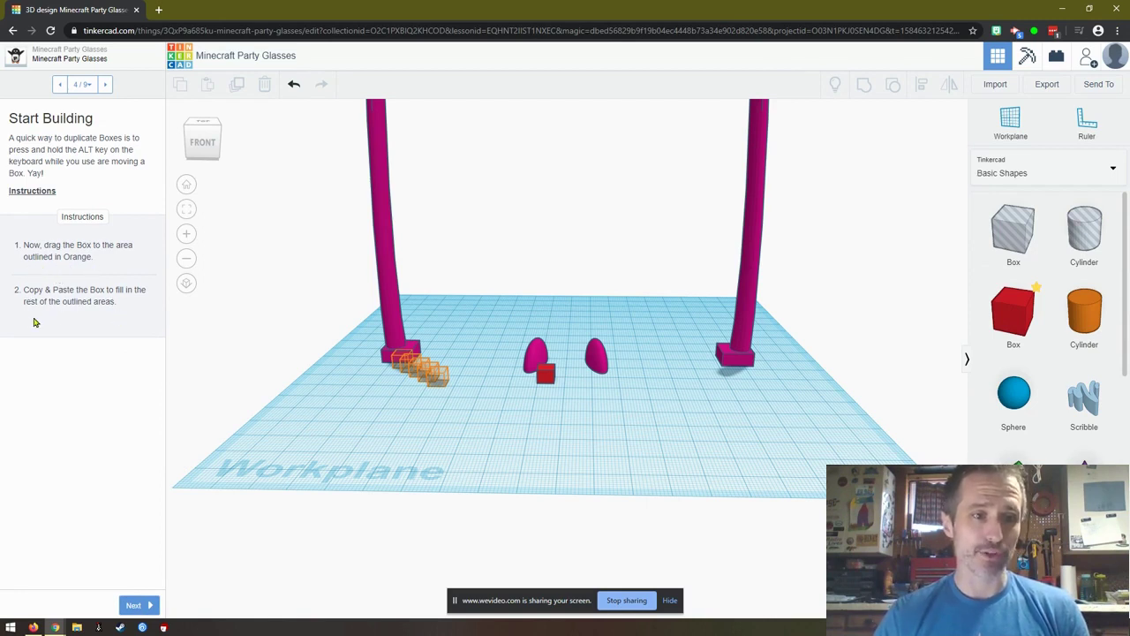
pyautogui.moveTo(498, 415); pyautogui.dragTo(475, 439, button='right')
pyautogui.scroll(4, 474, 439)
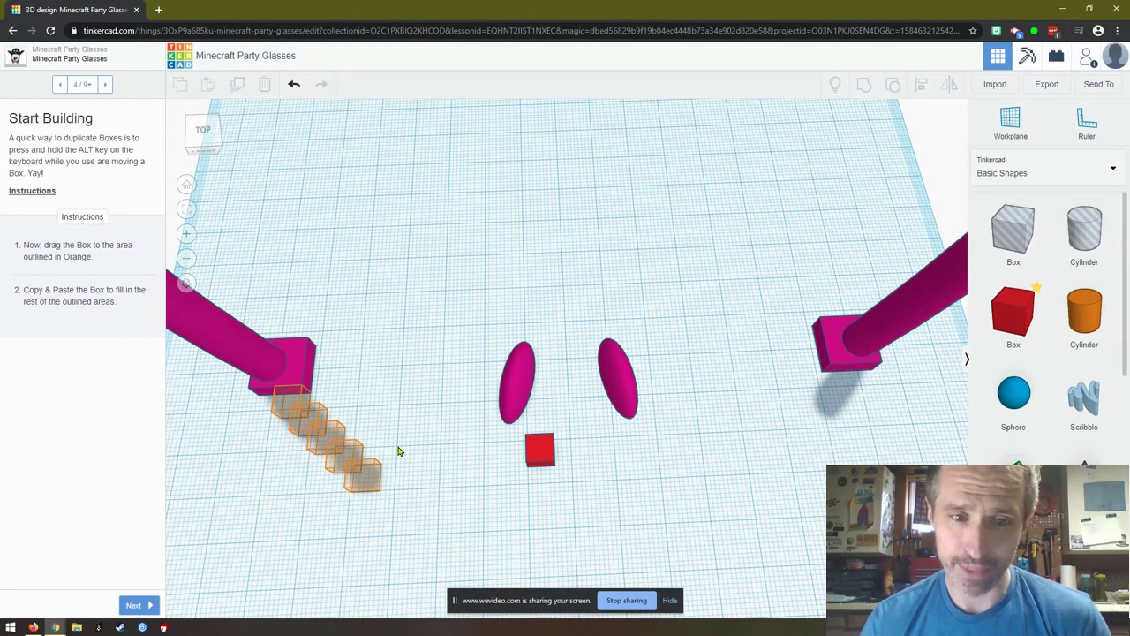
pyautogui.moveTo(397, 451); pyautogui.dragTo(507, 431, button='middle')
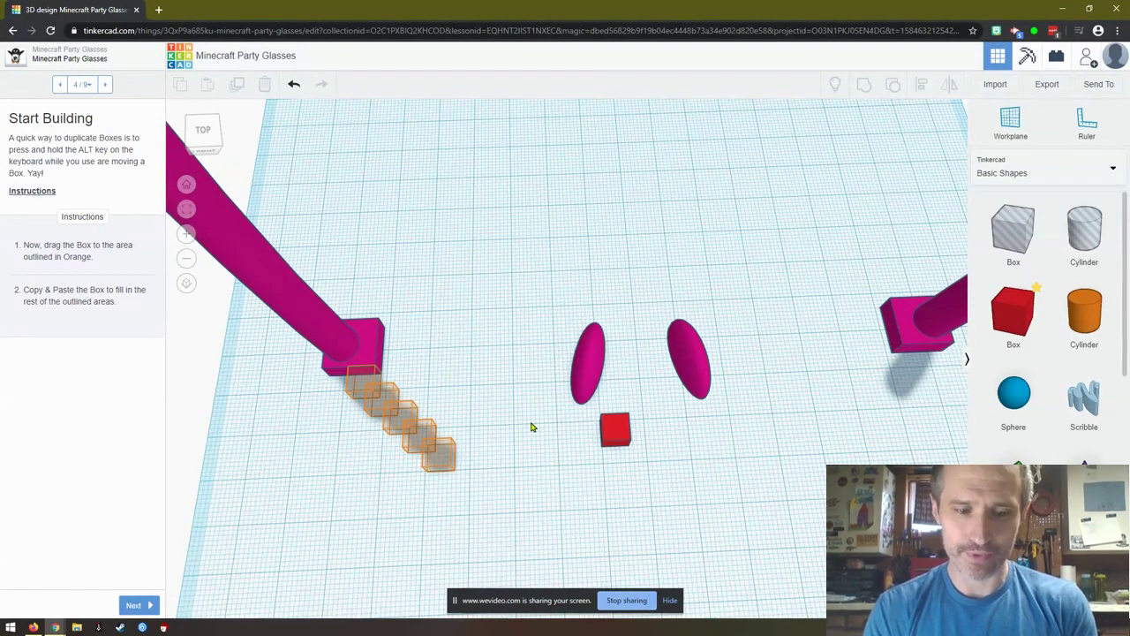
pyautogui.moveTo(531, 427)
pyautogui.mouseDown(button='right')
pyautogui.moveTo(570, 398)
pyautogui.moveTo(532, 442)
pyautogui.mouseUp(button='right')
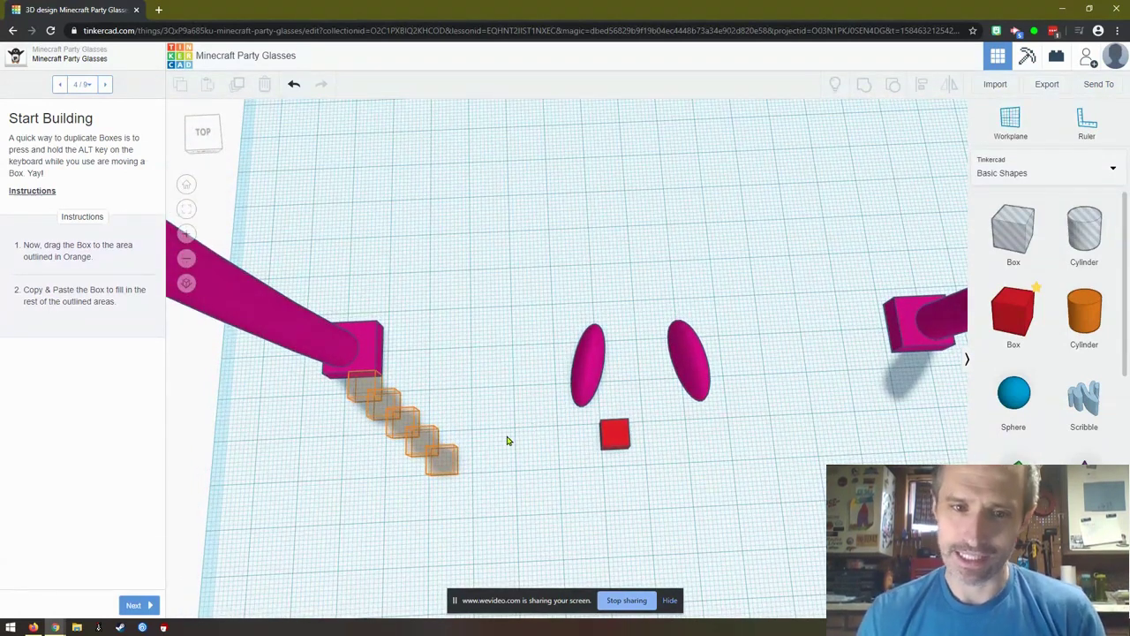
pyautogui.moveTo(506, 439); pyautogui.dragTo(531, 404, button='middle')
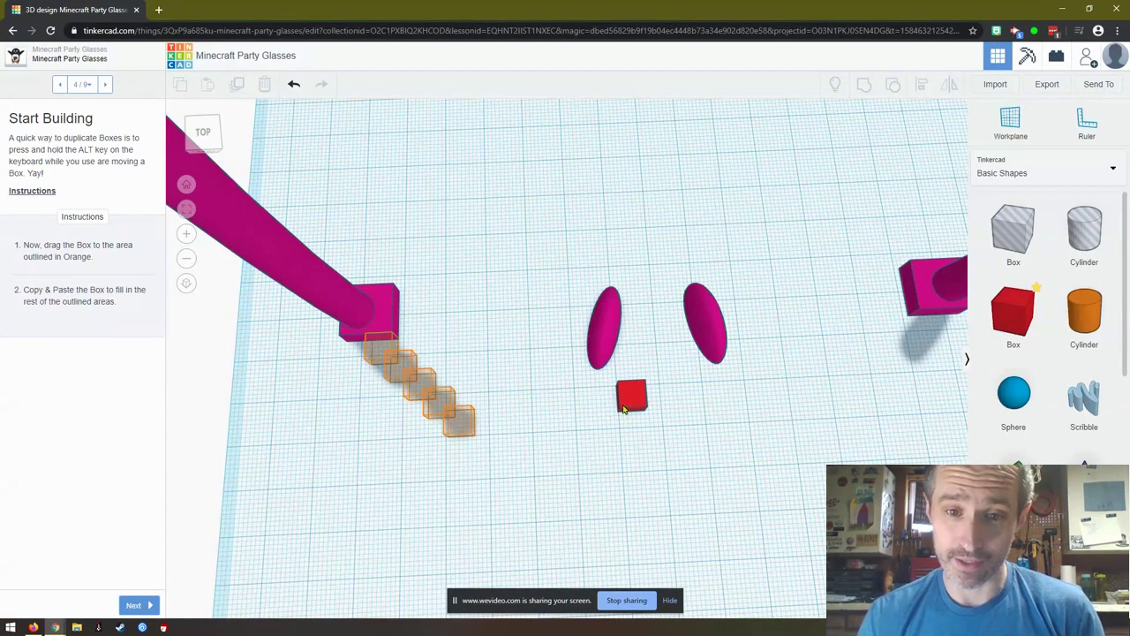
pyautogui.moveTo(633, 402); pyautogui.dragTo(380, 353)
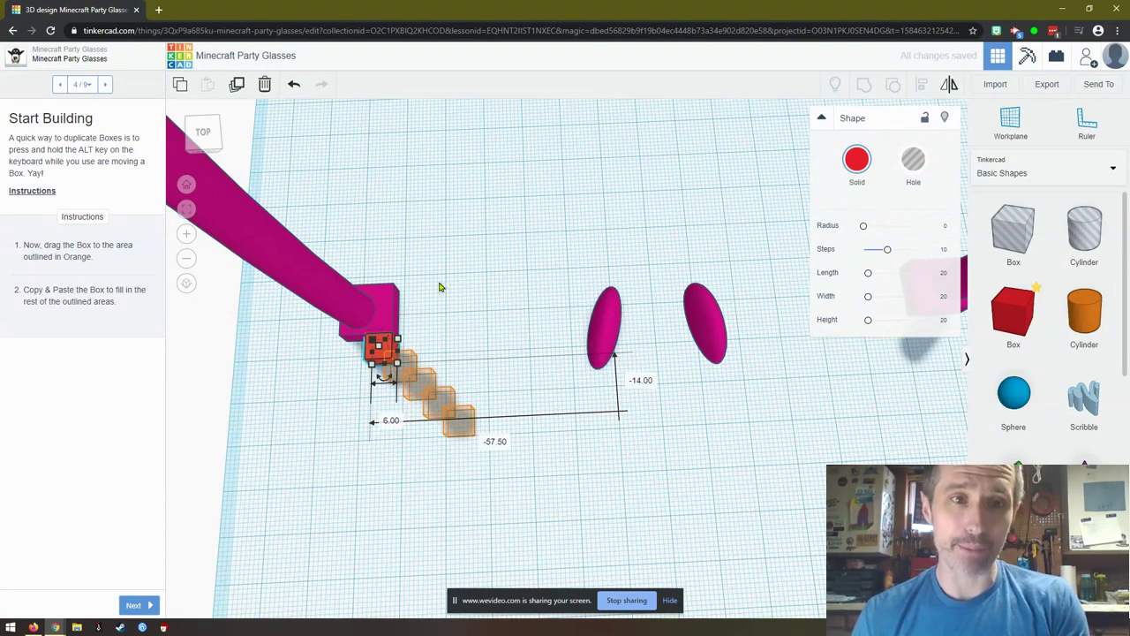
# Duplicate the red box and shift the copy diagonally into the second orange outline
pyautogui.click(236, 84)
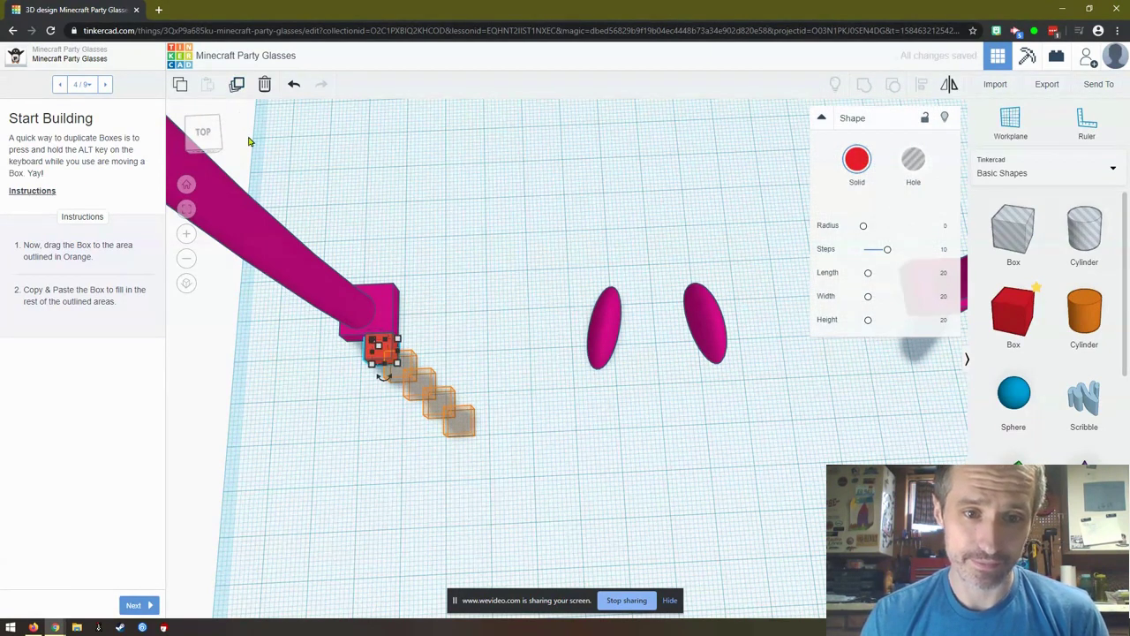
pyautogui.press('Right')
pyautogui.press('Right')
pyautogui.press('Right')
pyautogui.press('Right')
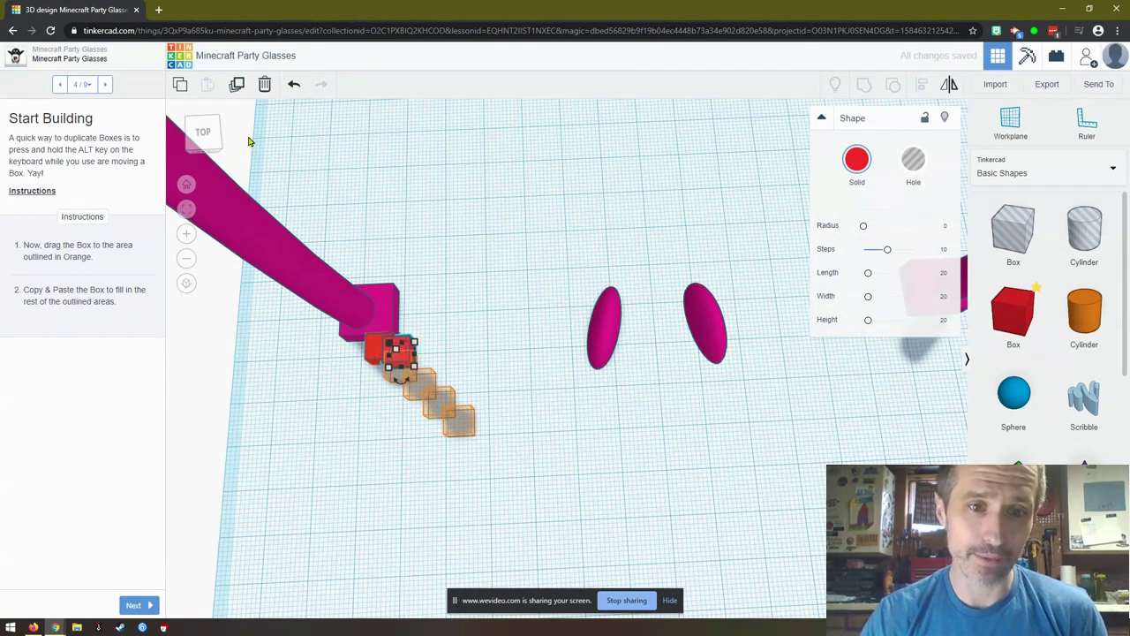
pyautogui.press('Right')
pyautogui.press('Right')
pyautogui.press('Right')
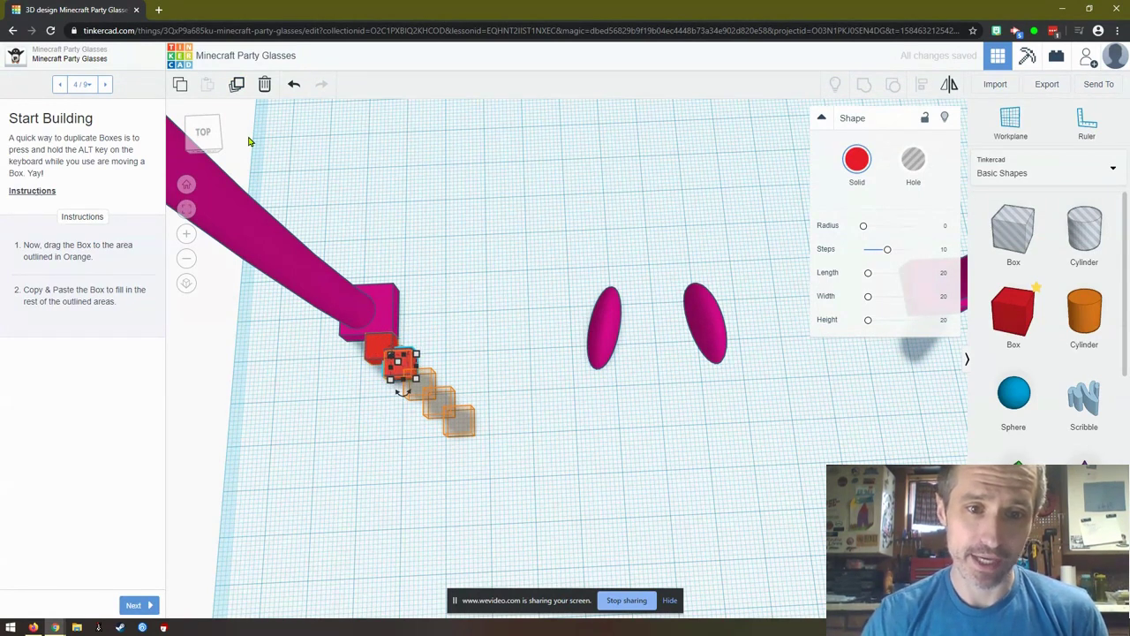
# Duplicate the small red box three more times along the diagonal to fill the third, fourth and fifth orange outlines
pyautogui.click(242, 85)
pyautogui.press('Right')
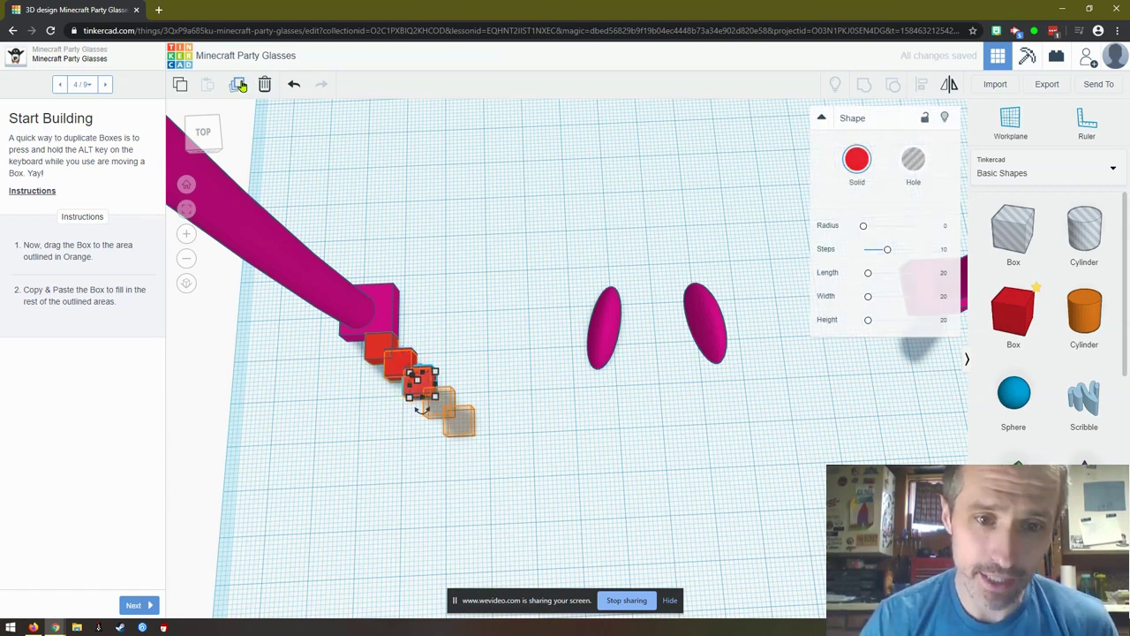
pyautogui.press('Right')
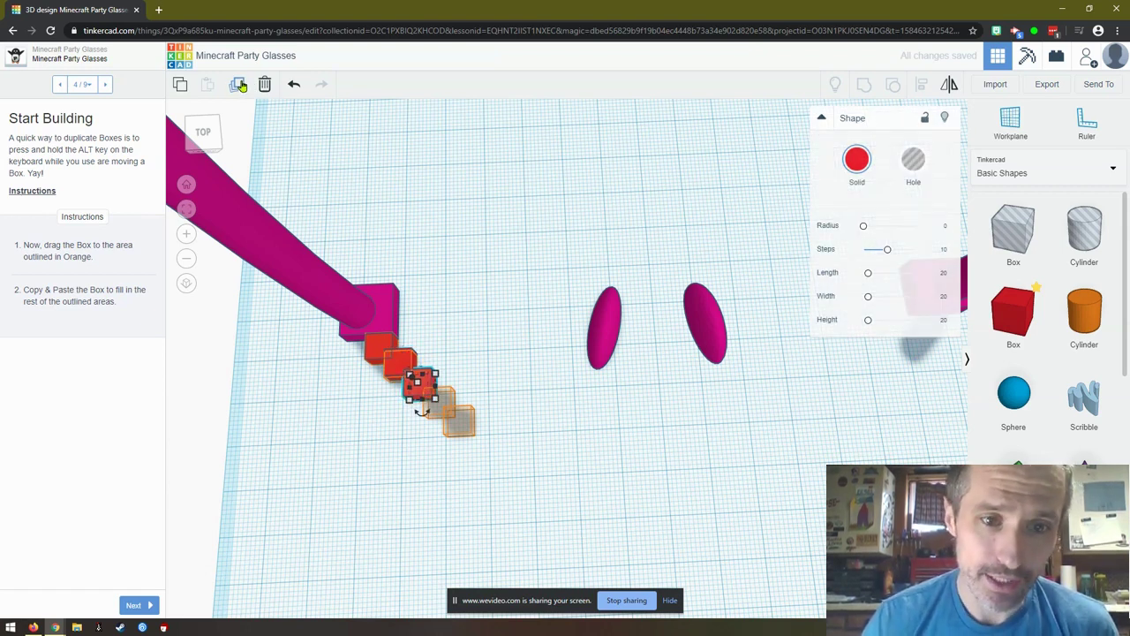
pyautogui.click(242, 85)
pyautogui.click(242, 85)
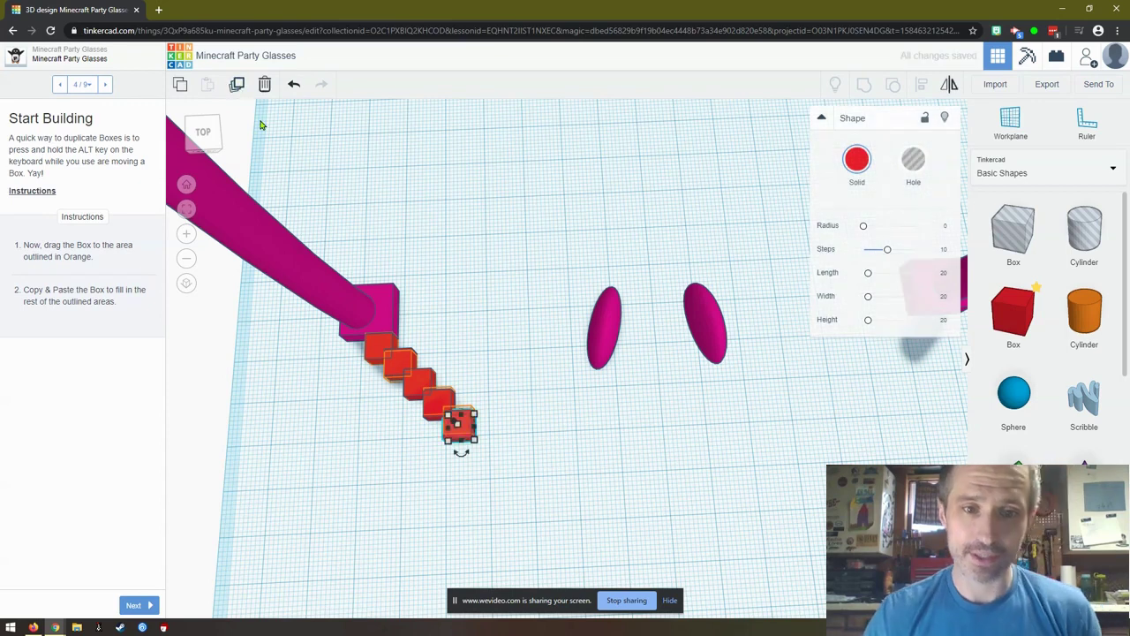
pyautogui.press('Up')
pyautogui.press('Up')
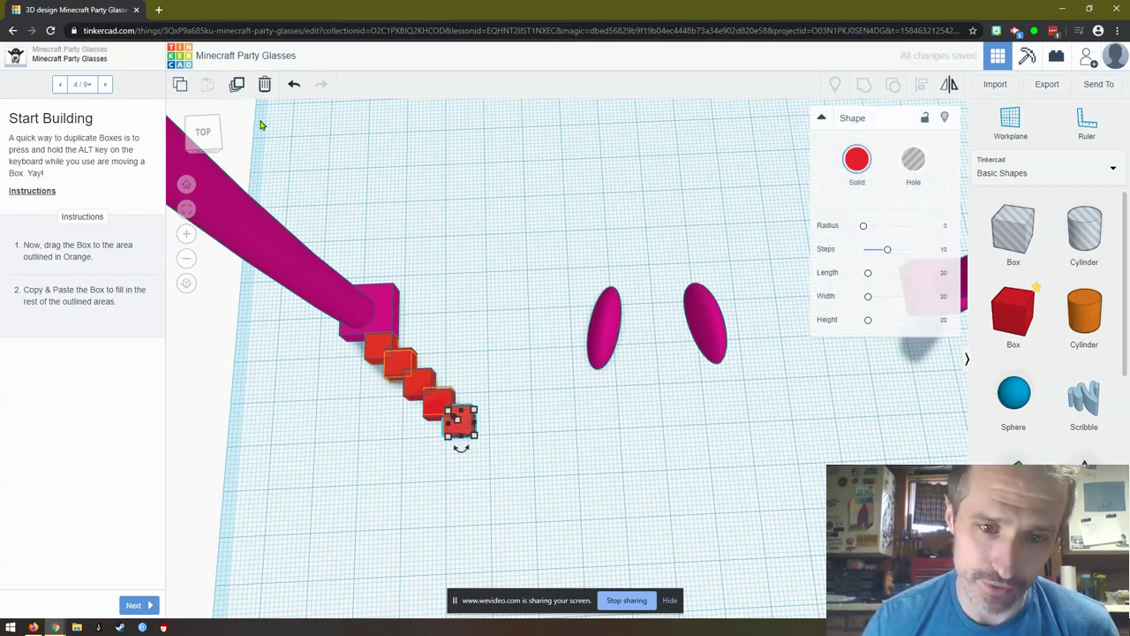
# Nudge the second small box of the diagonal row into line with its orange outline and deselect it
pyautogui.keyDown('alt'); pyautogui.moveTo(450, 424); pyautogui.dragTo(399, 362); pyautogui.keyUp('alt')
pyautogui.click(516, 256)
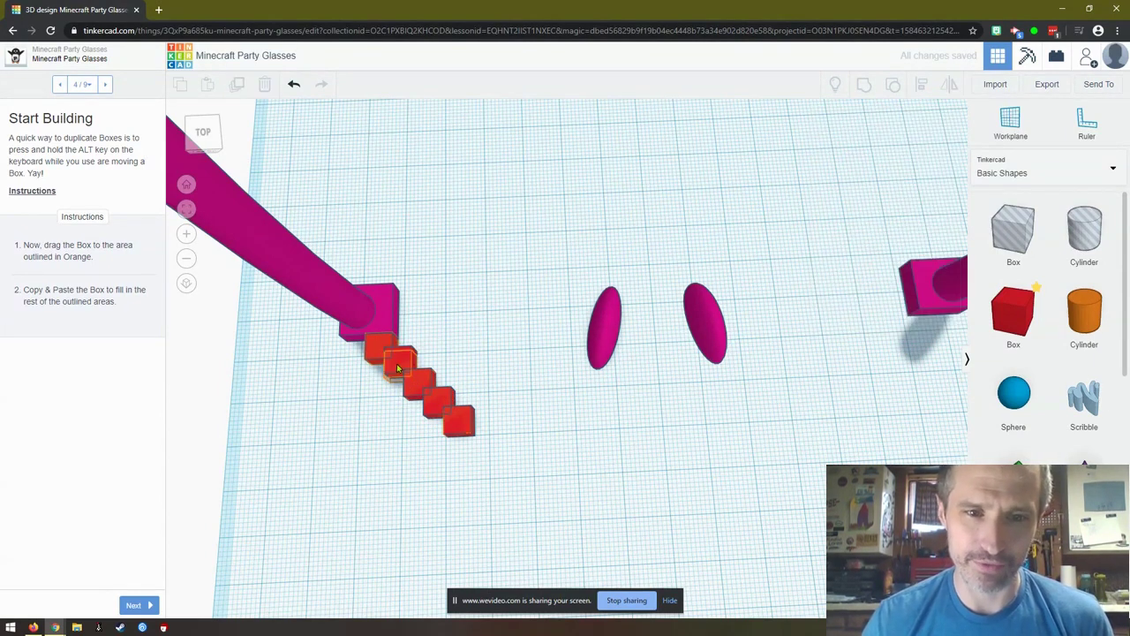
pyautogui.click(396, 369)
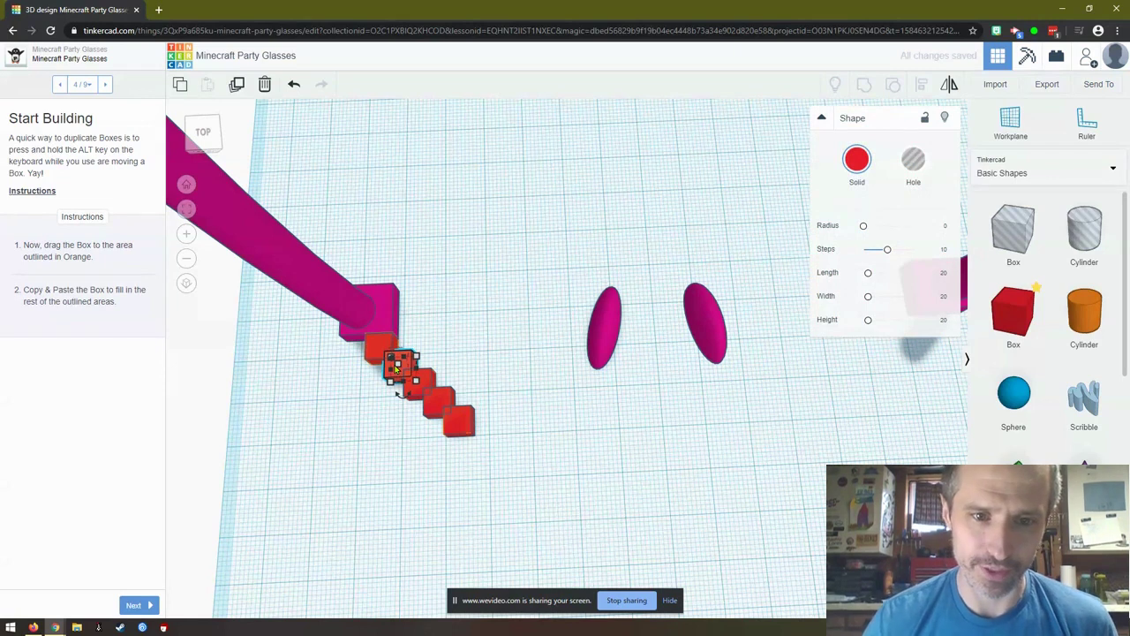
pyautogui.click(484, 307)
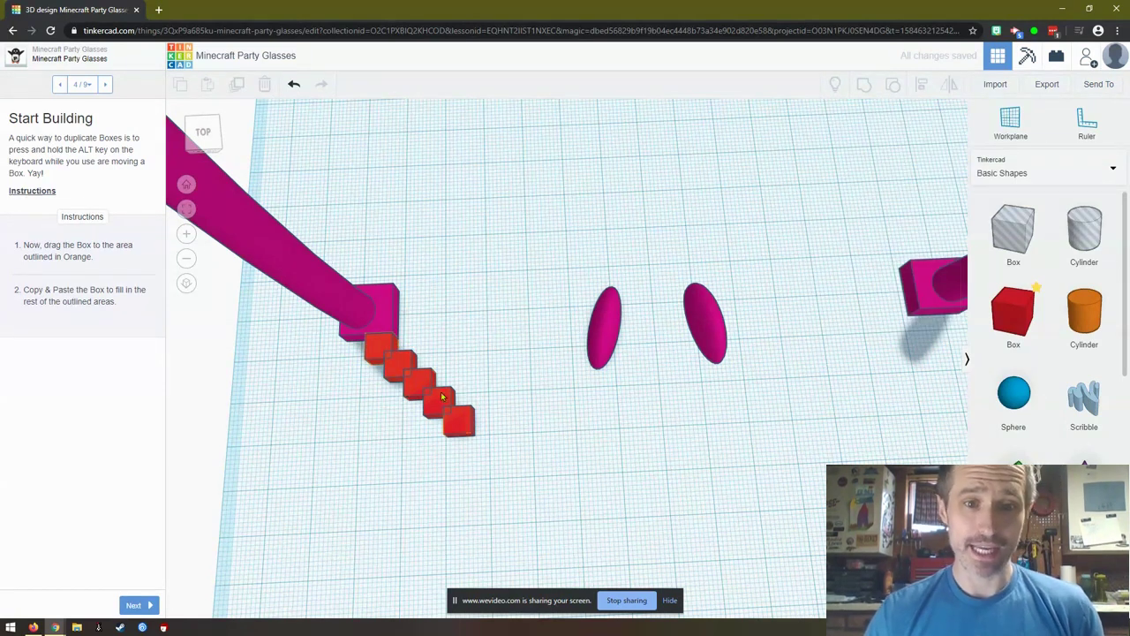
# Advance to the Continue Building instructions and stretch the last box of the diagonal row to 24 mm long
pyautogui.click(133, 605)
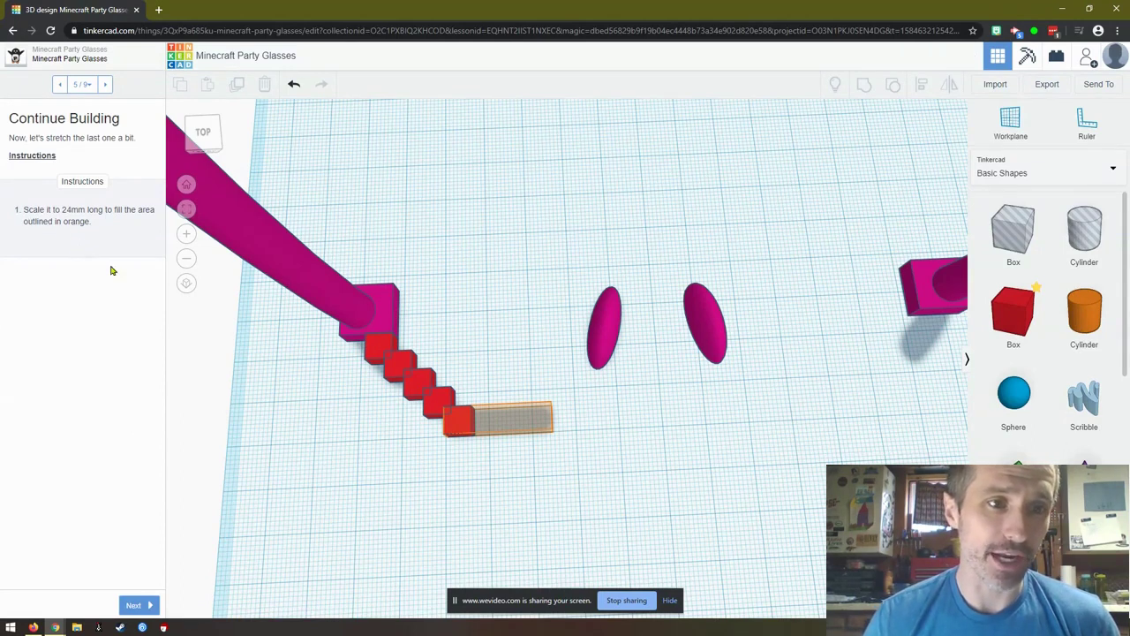
pyautogui.click(455, 421)
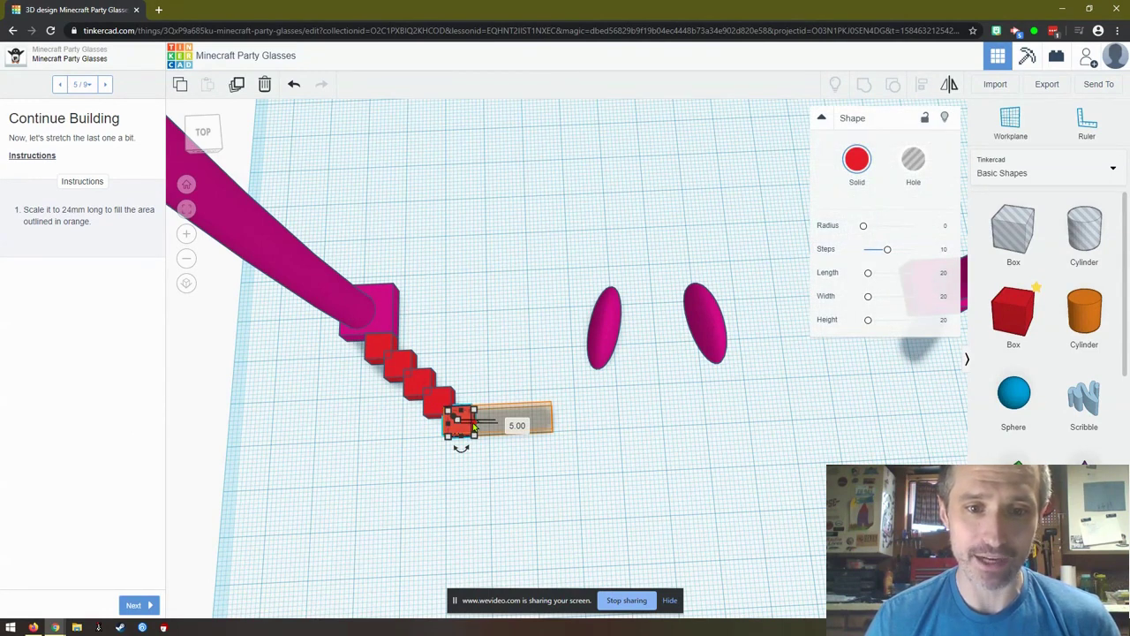
pyautogui.moveTo(474, 427); pyautogui.dragTo(531, 424)
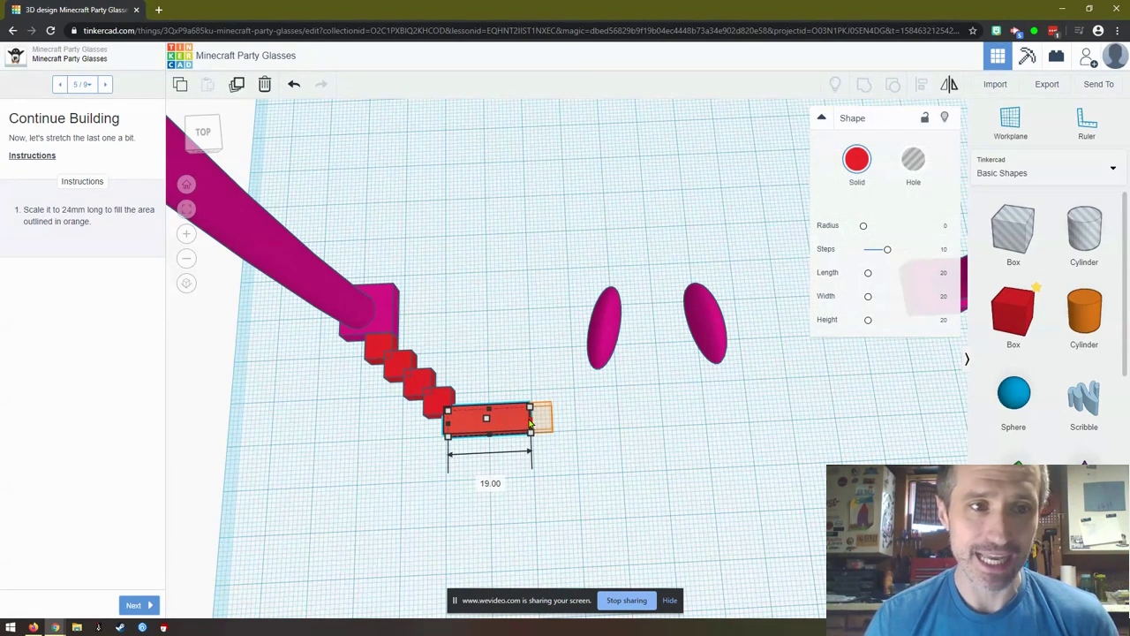
pyautogui.click(488, 483)
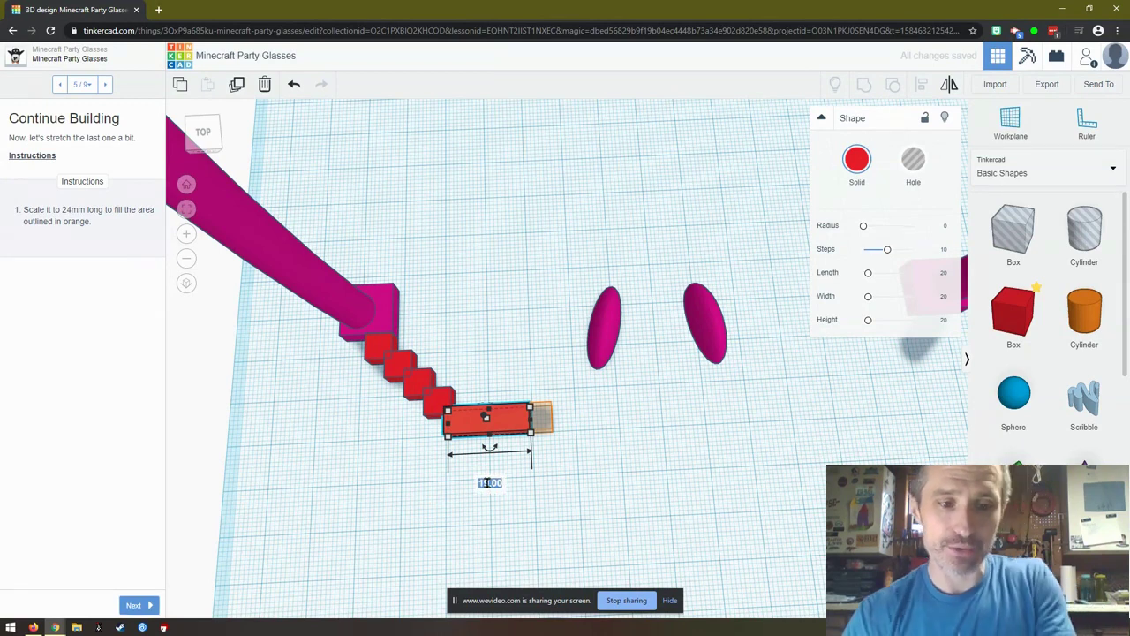
pyautogui.write('24')
pyautogui.press('Return')
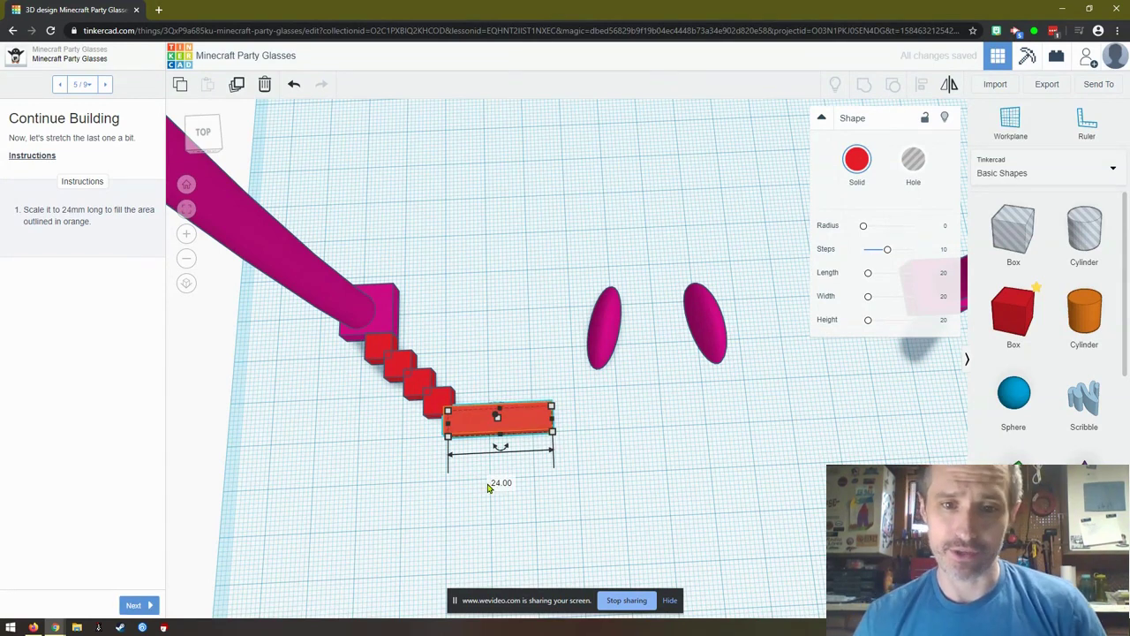
pyautogui.click(643, 493)
# Advance to lesson page 6 and place a copy of the long box in the outline at the top of the left lens
pyautogui.click(133, 605)
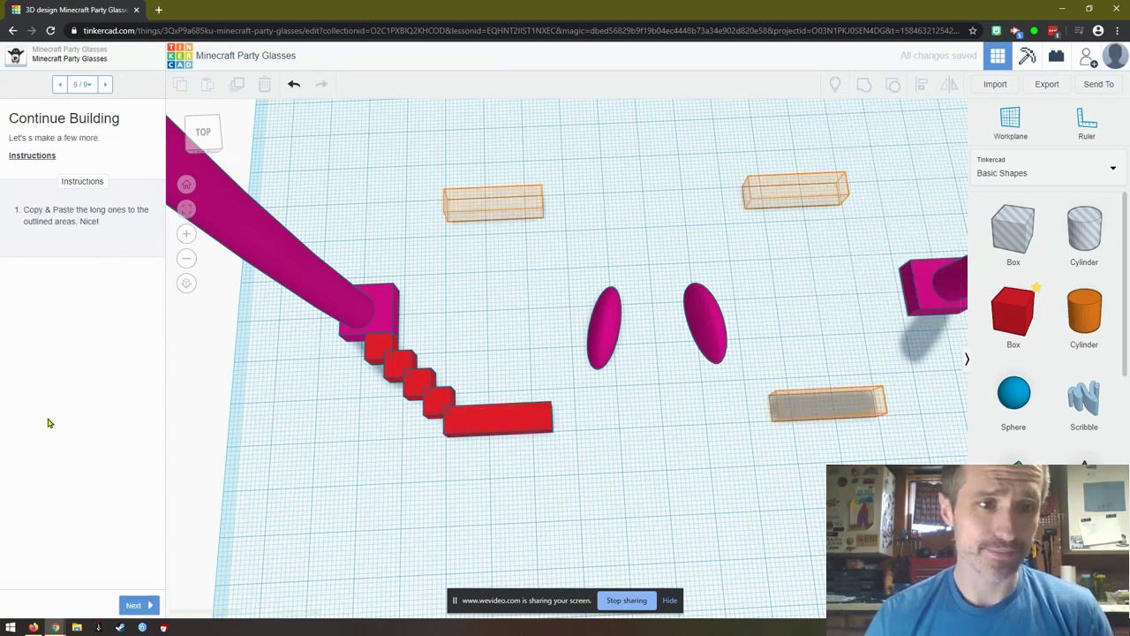
pyautogui.click(500, 418)
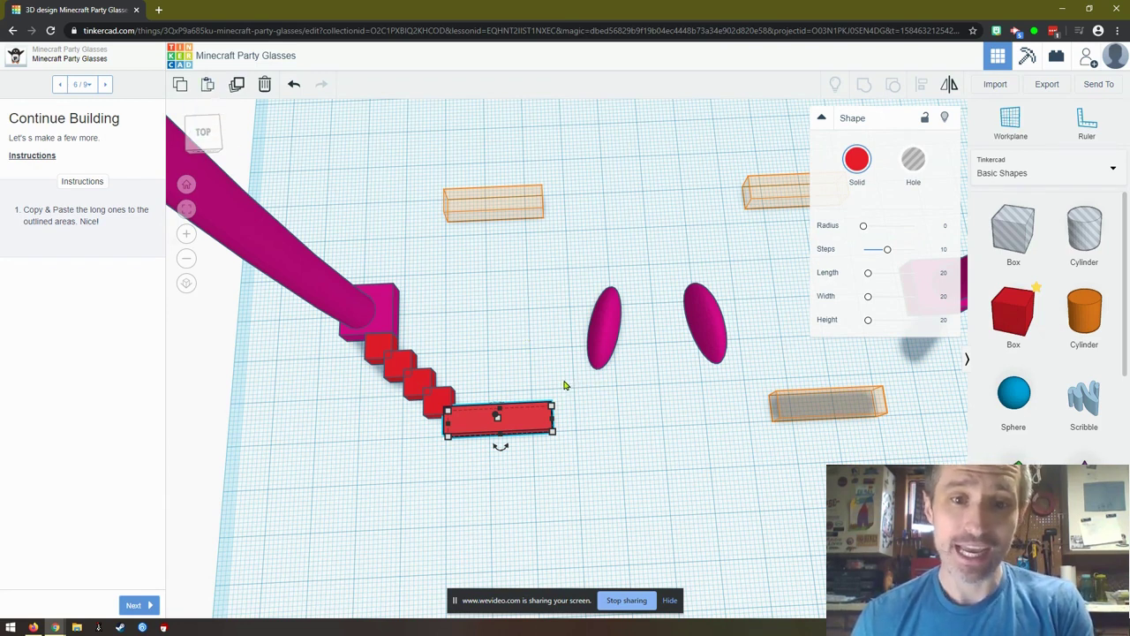
pyautogui.moveTo(552, 411); pyautogui.dragTo(518, 204)
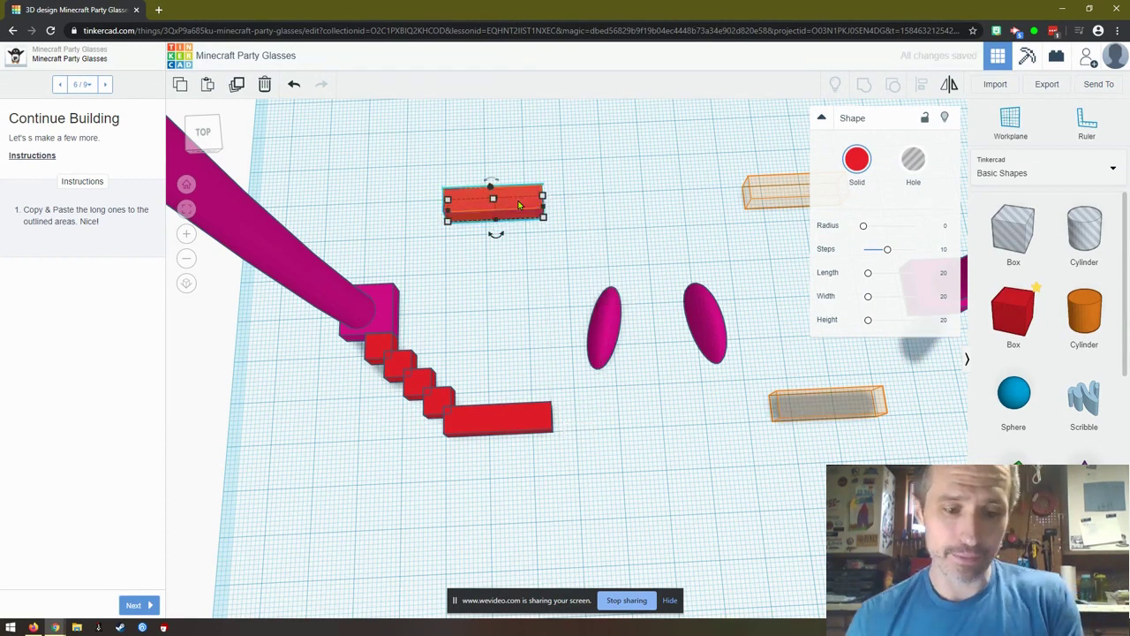
# Copy the long box into the two remaining outlines at the top and bottom of the right lens
pyautogui.hotkey('ctrl', 'c')
pyautogui.hotkey('ctrl', 'v')
pyautogui.moveTo(584, 203); pyautogui.dragTo(820, 188)
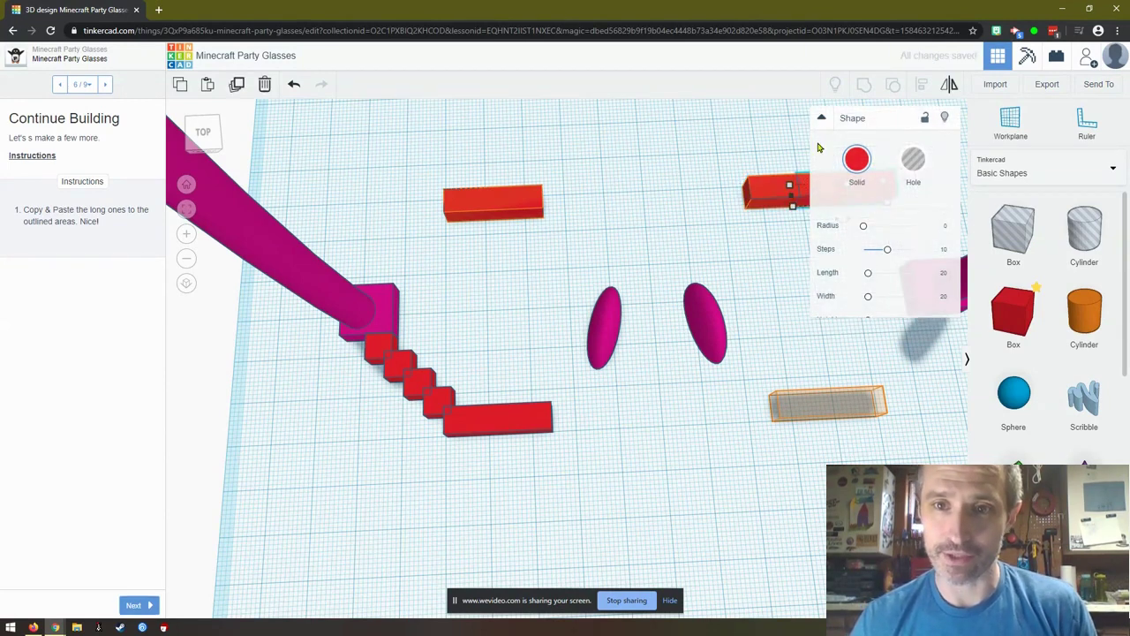
pyautogui.moveTo(790, 187); pyautogui.dragTo(849, 405)
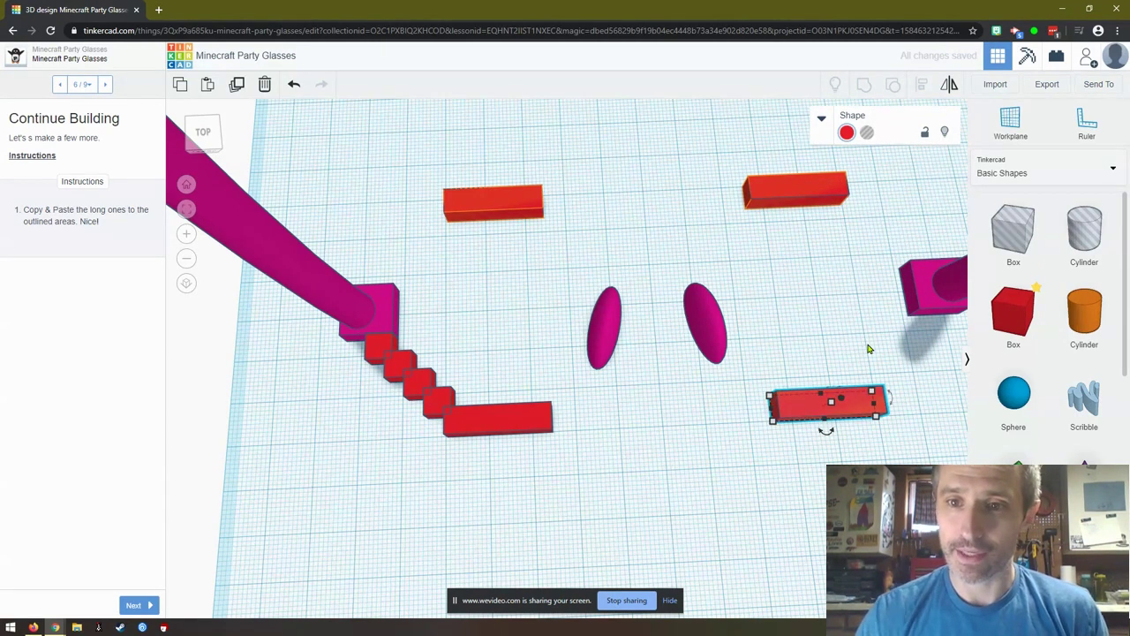
# Advance to the You've Got the Moves! instructions and duplicate the diagonal row of four small boxes above the left temple's base
pyautogui.click(134, 606)
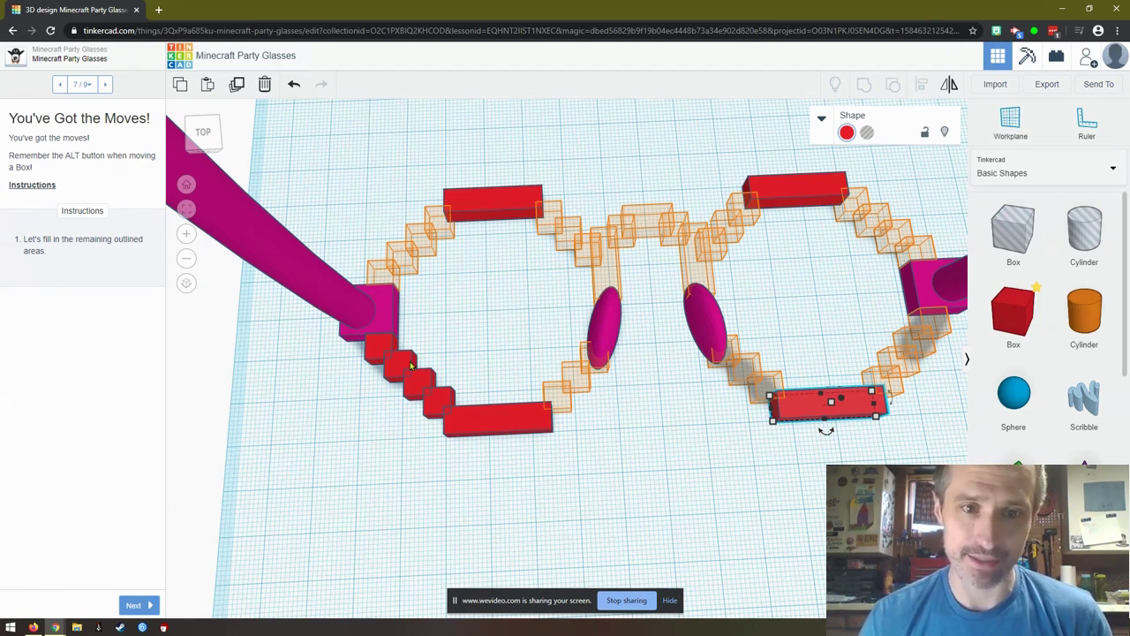
pyautogui.click(377, 351)
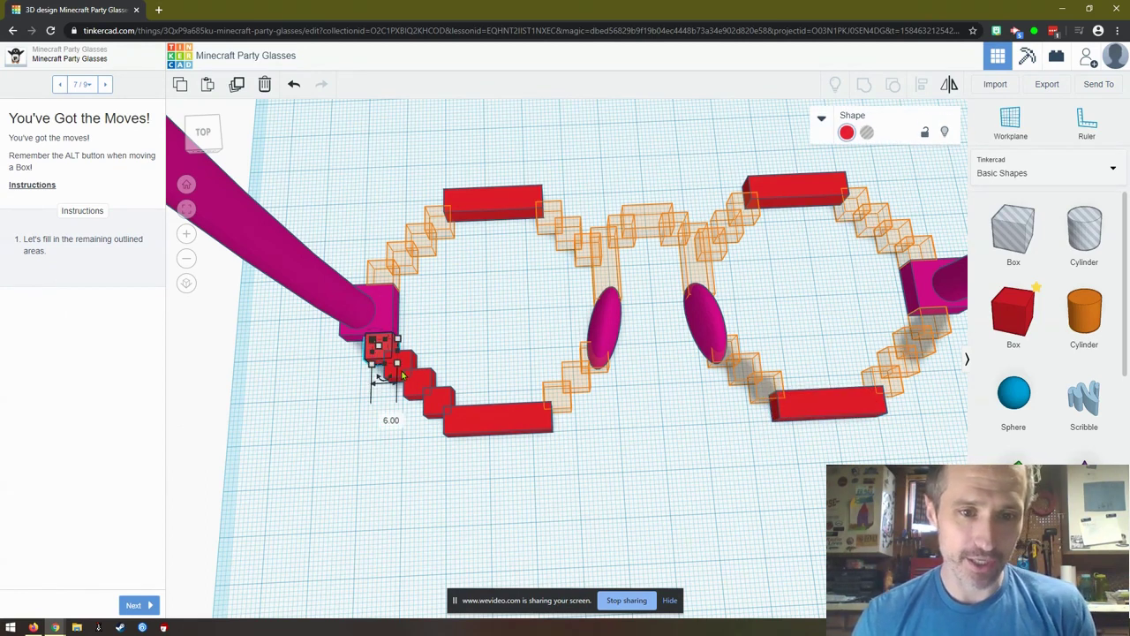
pyautogui.keyDown('shift'); pyautogui.click(437, 403); pyautogui.keyUp('shift')
pyautogui.keyDown('shift'); pyautogui.click(408, 375); pyautogui.keyUp('shift')
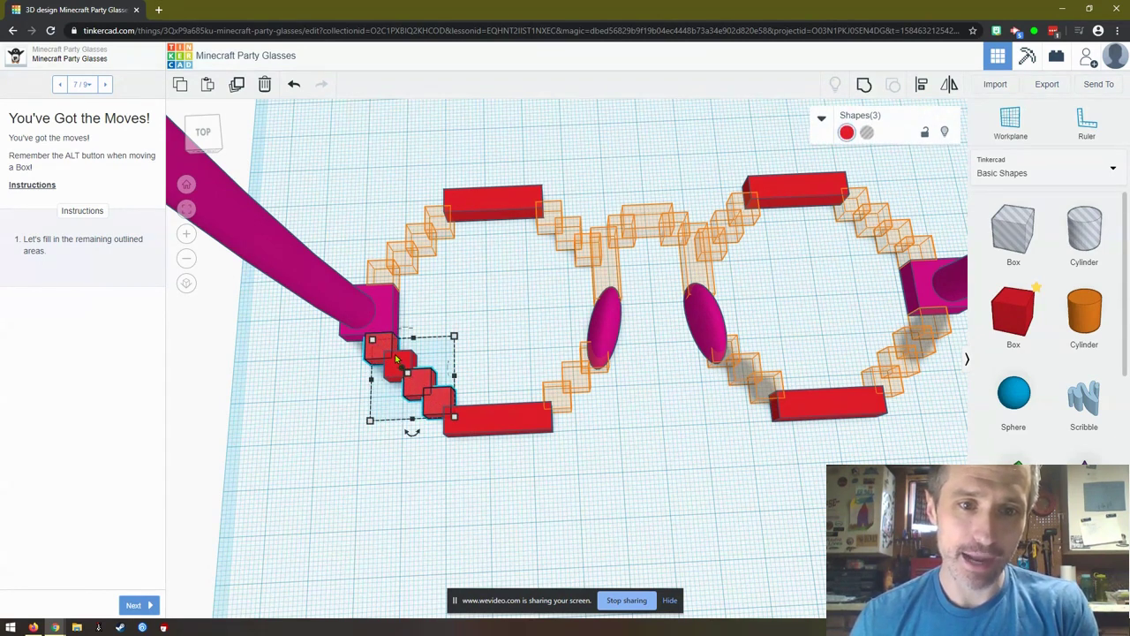
pyautogui.keyDown('shift'); pyautogui.click(399, 362); pyautogui.keyUp('shift')
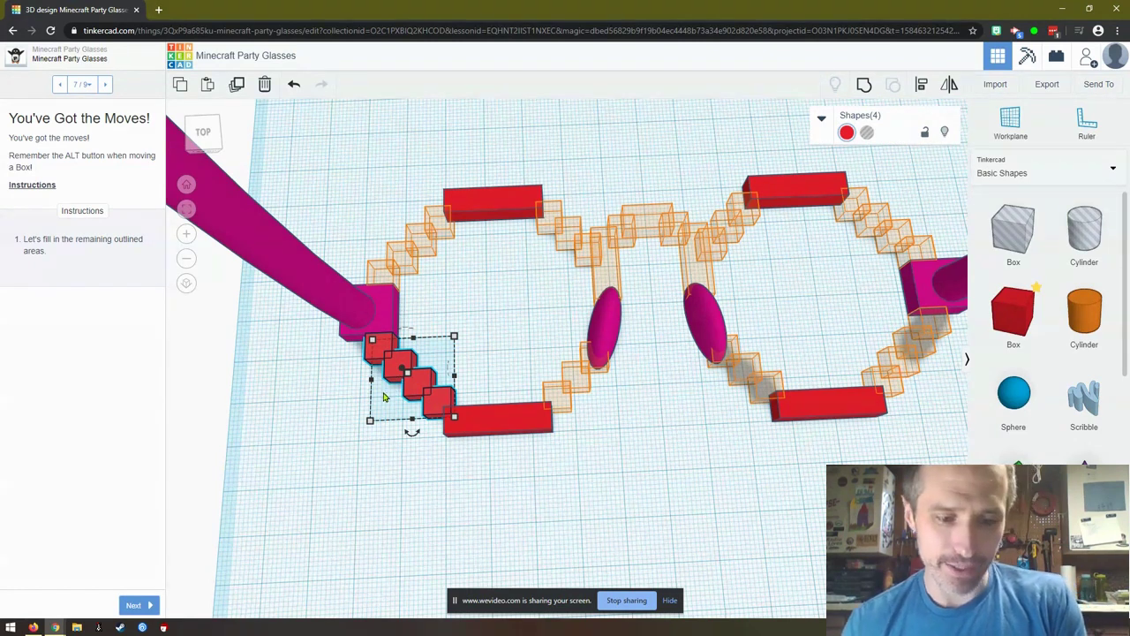
pyautogui.keyDown('alt'); pyautogui.moveTo(384, 397); pyautogui.dragTo(340, 182); pyautogui.keyUp('alt')
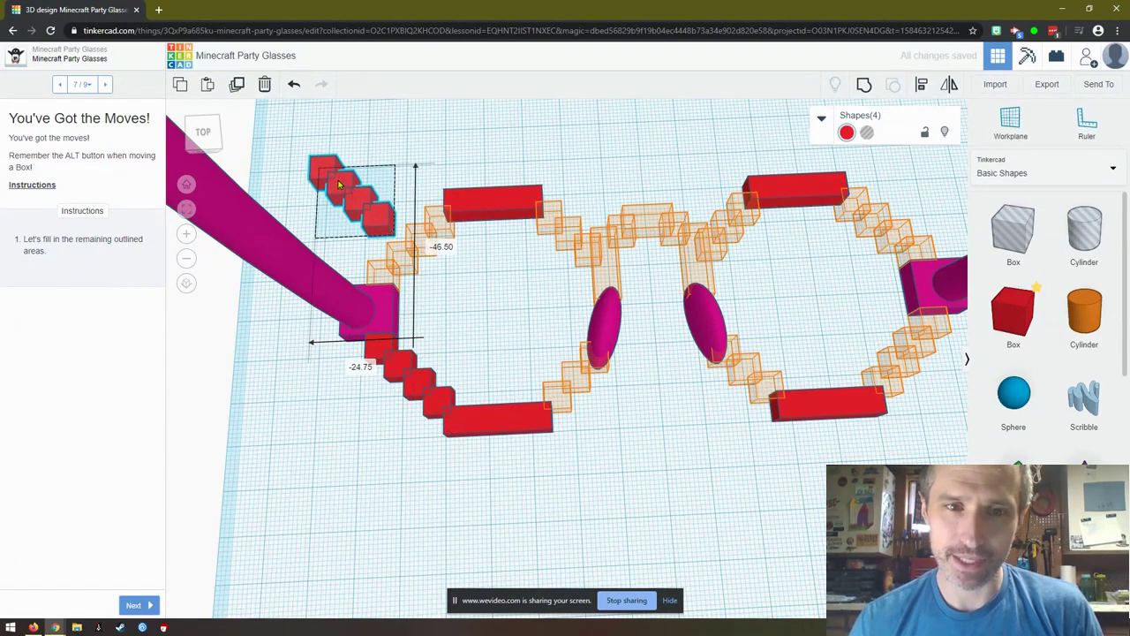
# Mirror the copied row front to back and move it into the outlines between the left temple's base and the upper long box
pyautogui.click(951, 86)
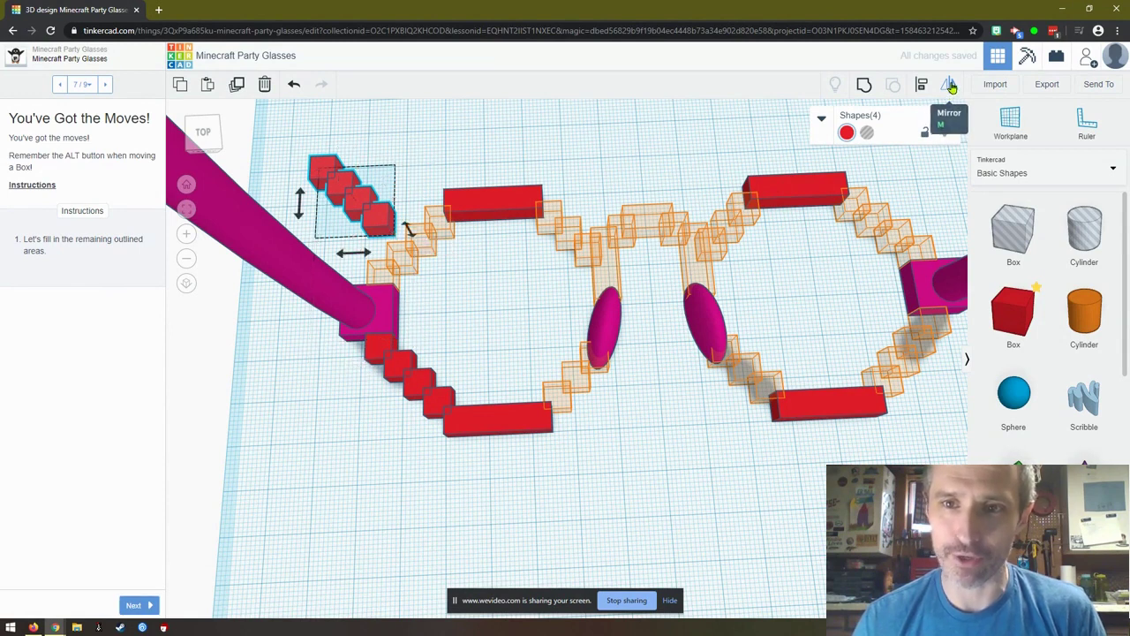
pyautogui.click(299, 212)
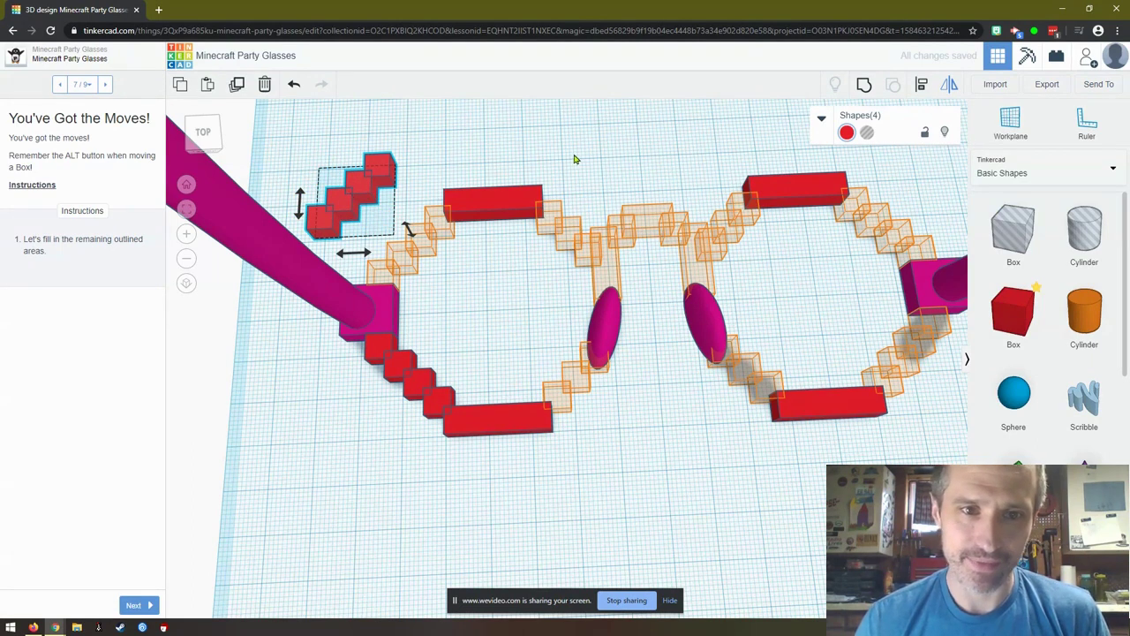
pyautogui.moveTo(358, 189); pyautogui.dragTo(417, 242)
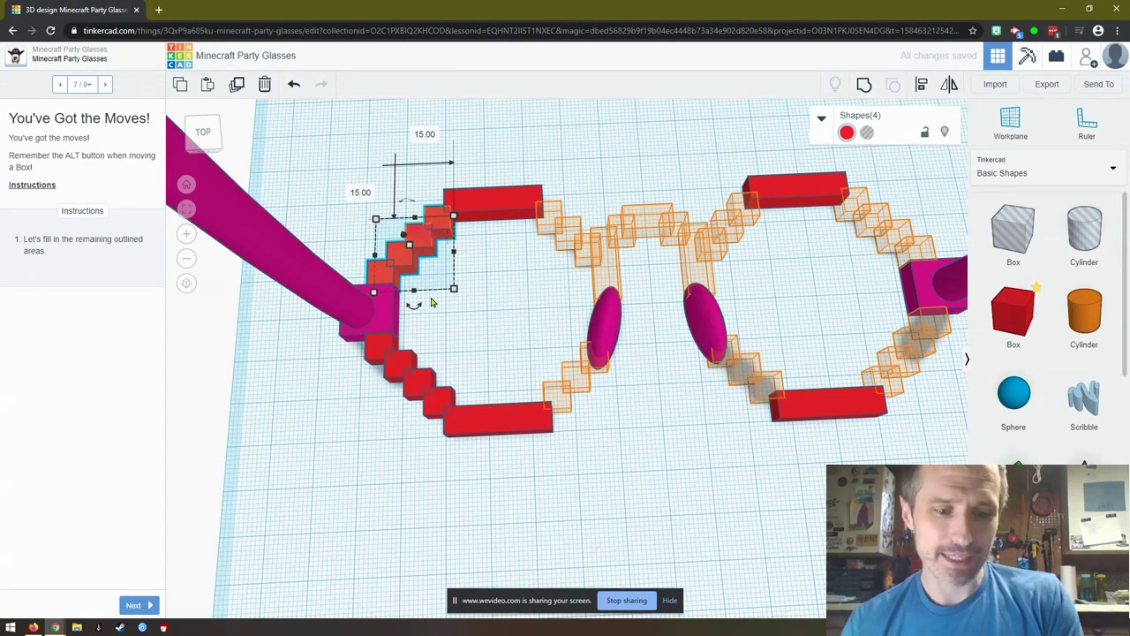
# Copy the upper-left row to the right lens, mirror it sideways, and fit it into the outlines above the right temple's base
pyautogui.hotkey('ctrl', 'c')
pyautogui.hotkey('ctrl', 'v')
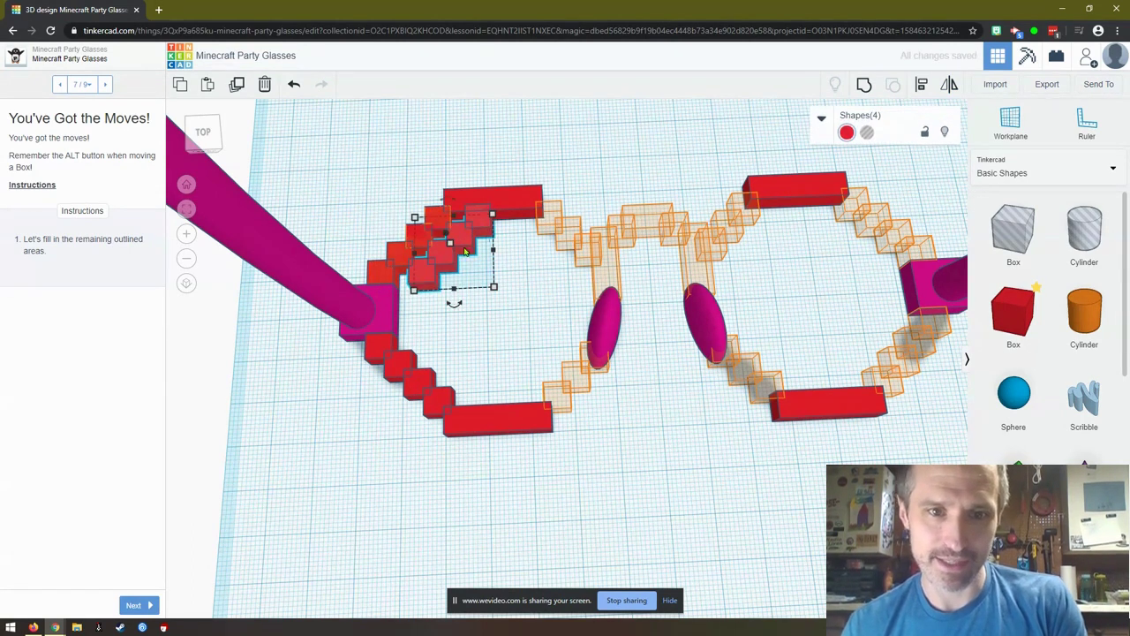
pyautogui.moveTo(466, 252); pyautogui.dragTo(896, 227)
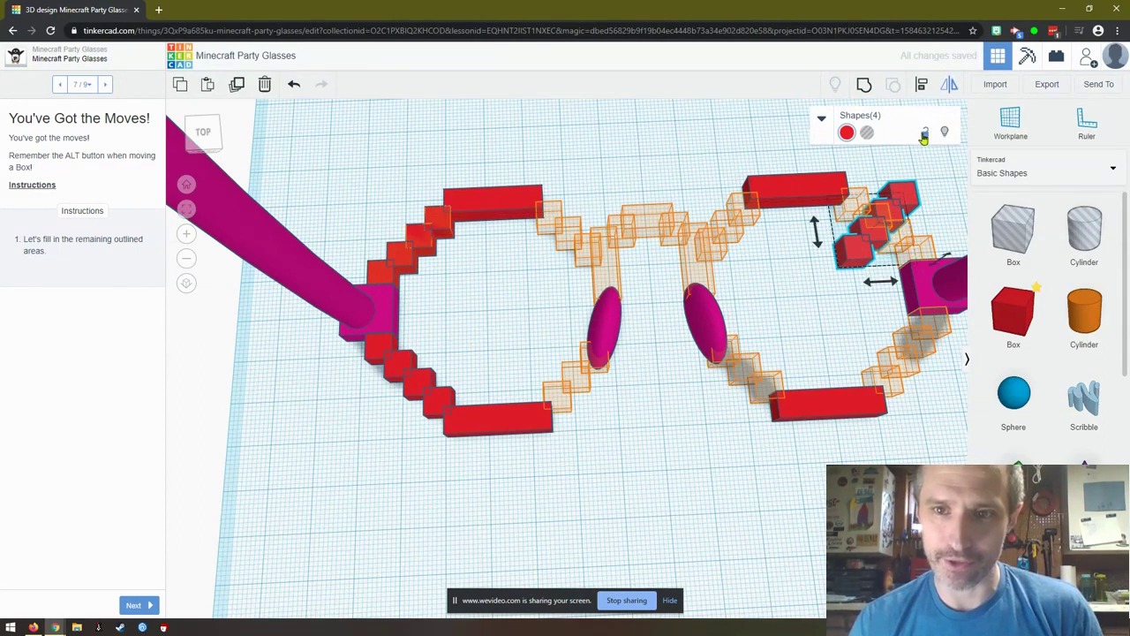
pyautogui.click(880, 281)
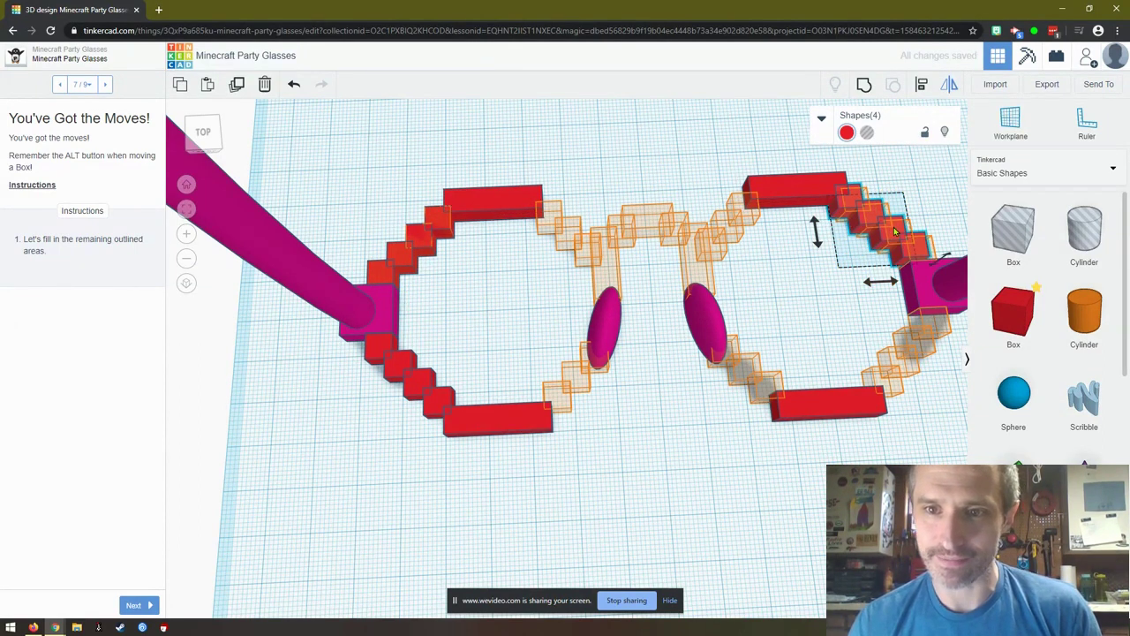
pyautogui.click(895, 231)
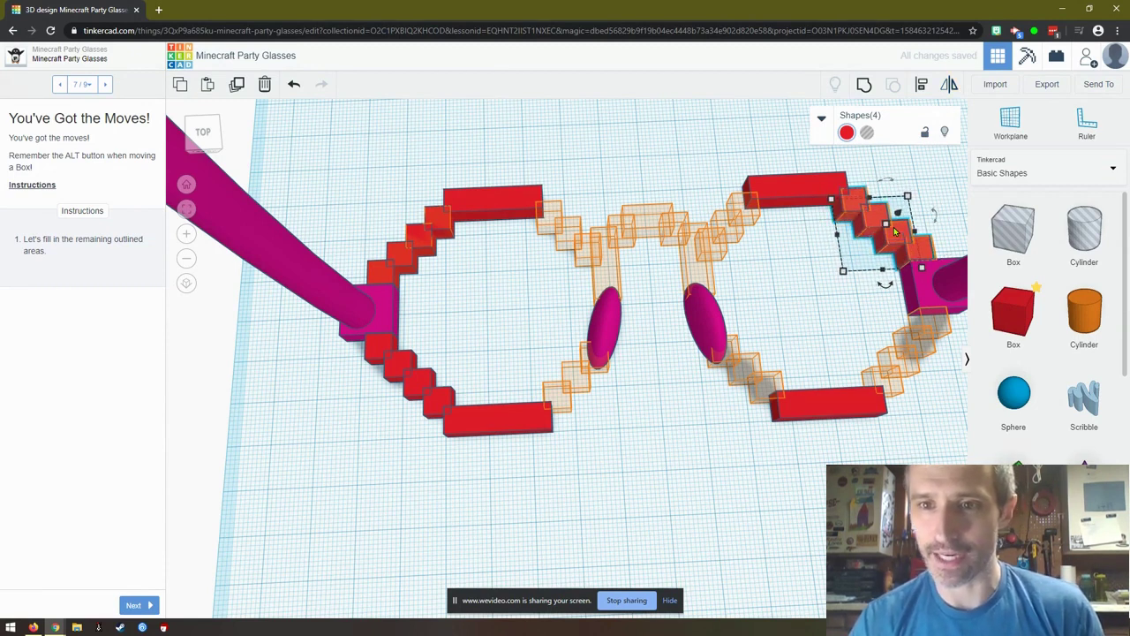
pyautogui.moveTo(894, 228); pyautogui.dragTo(893, 230)
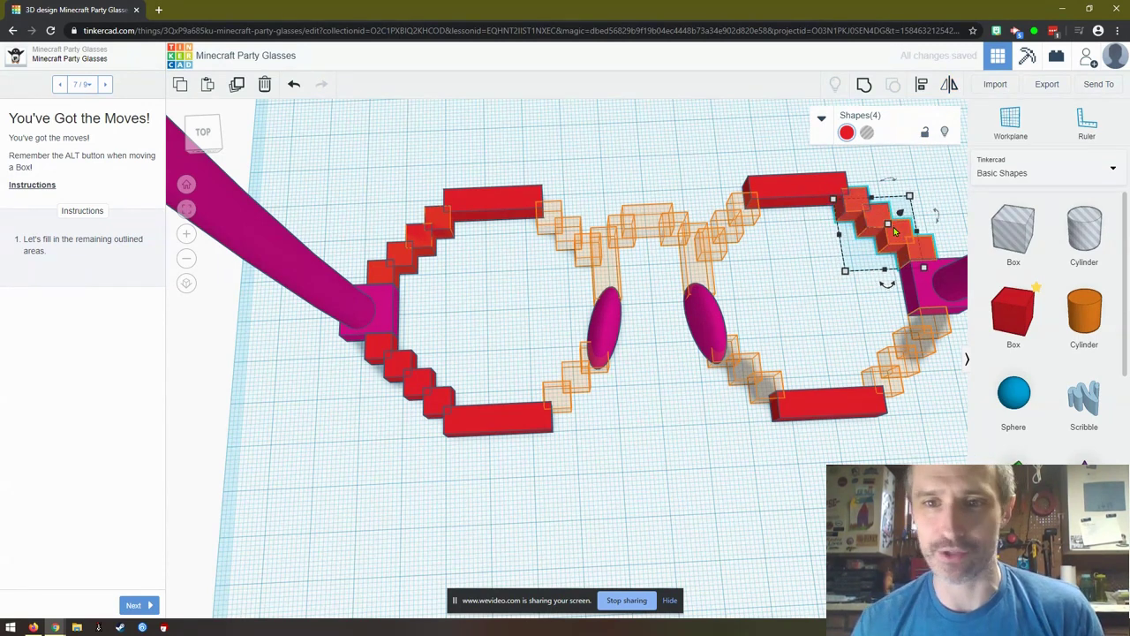
pyautogui.click(633, 163)
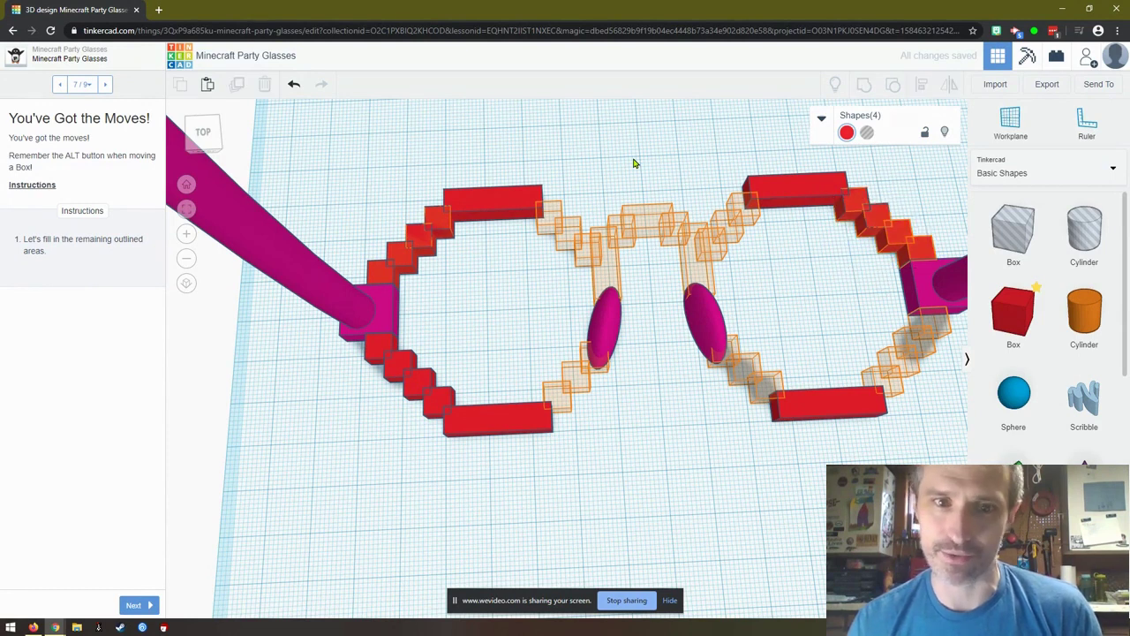
# Duplicate the lower-left row of four boxes to the outlines below the right temple's base and mirror the copy front to back
pyautogui.click(411, 384)
pyautogui.keyDown('shift'); pyautogui.click(391, 366); pyautogui.keyUp('shift')
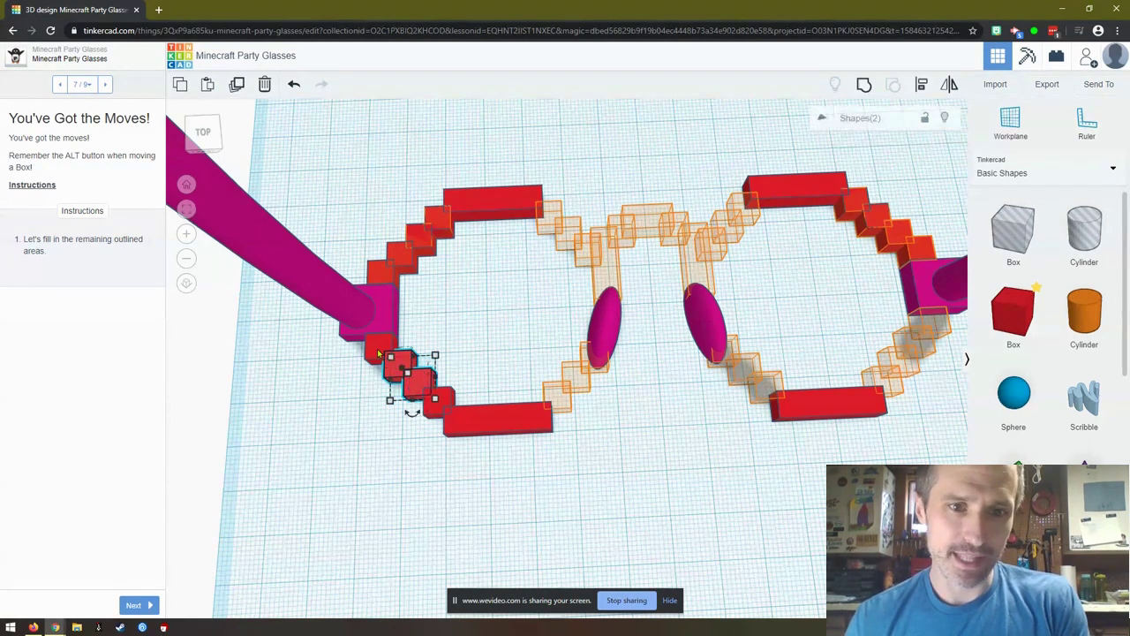
pyautogui.keyDown('shift'); pyautogui.click(376, 349); pyautogui.keyUp('shift')
pyautogui.keyDown('shift'); pyautogui.click(444, 399); pyautogui.keyUp('shift')
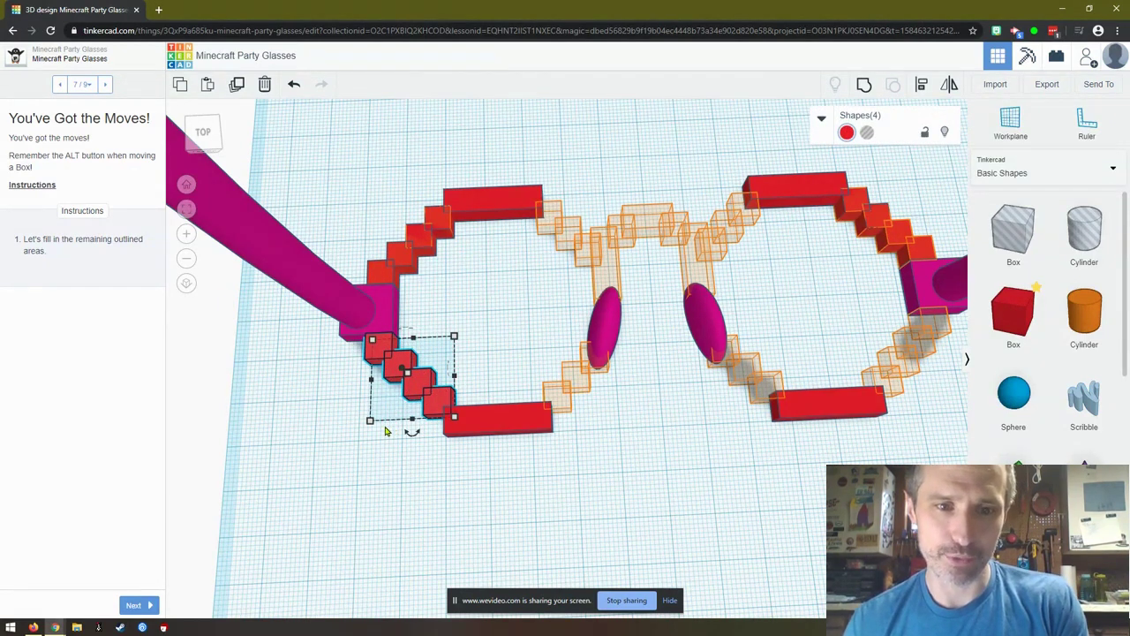
pyautogui.keyDown('alt'); pyautogui.moveTo(405, 361); pyautogui.dragTo(890, 343); pyautogui.keyUp('alt')
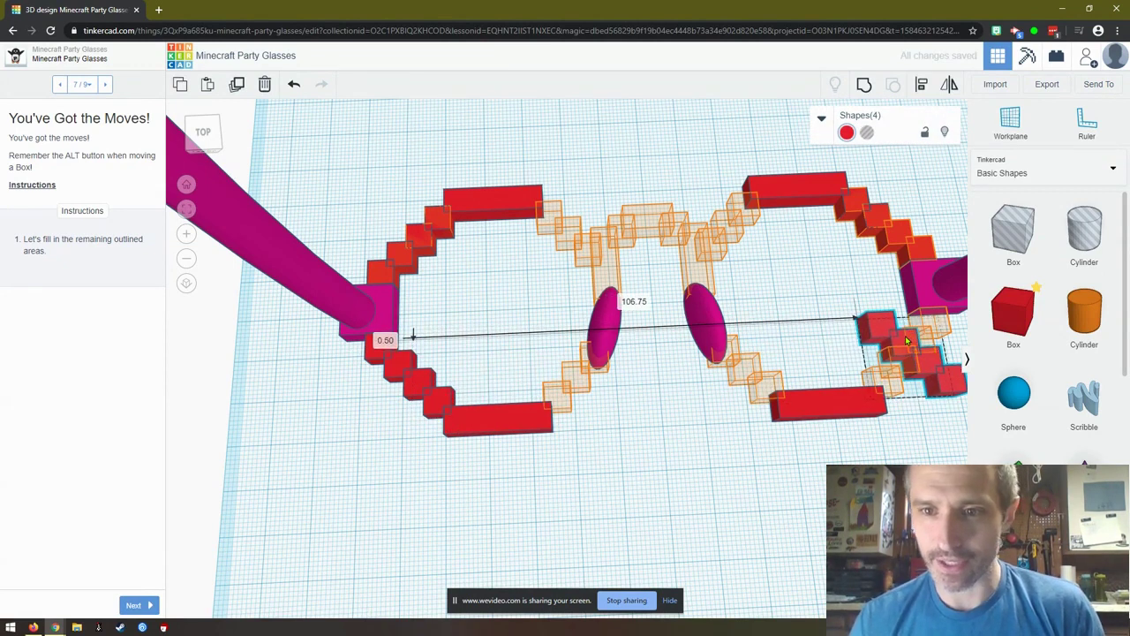
pyautogui.click(848, 357)
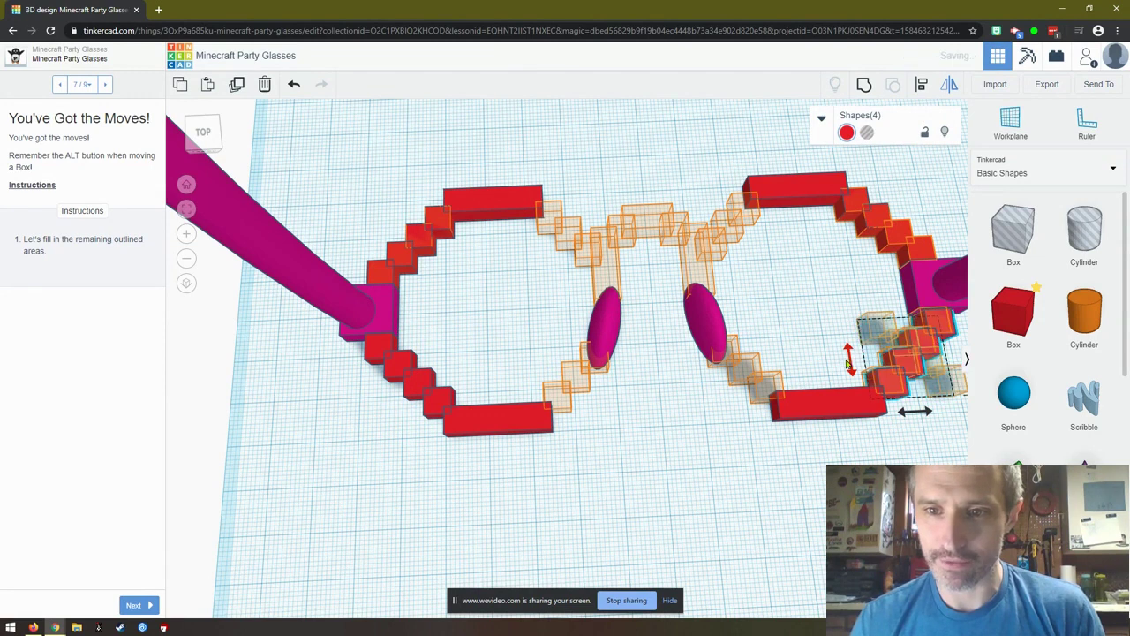
# Finish mirroring the copied row below the right temple's base and clear the selection
pyautogui.click(903, 420)
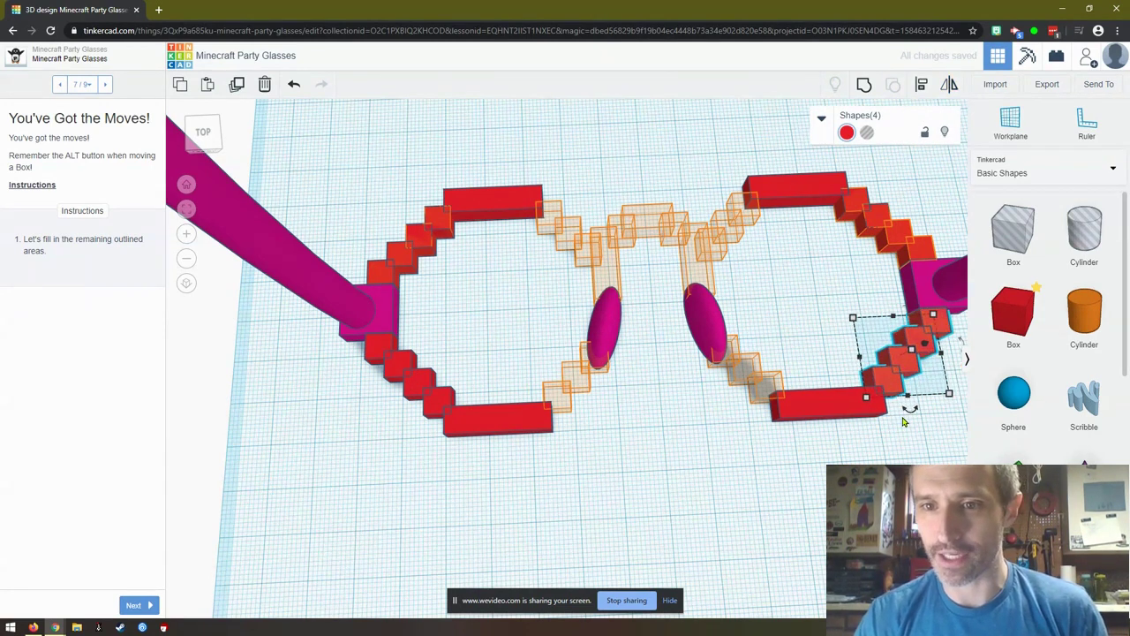
pyautogui.click(806, 493)
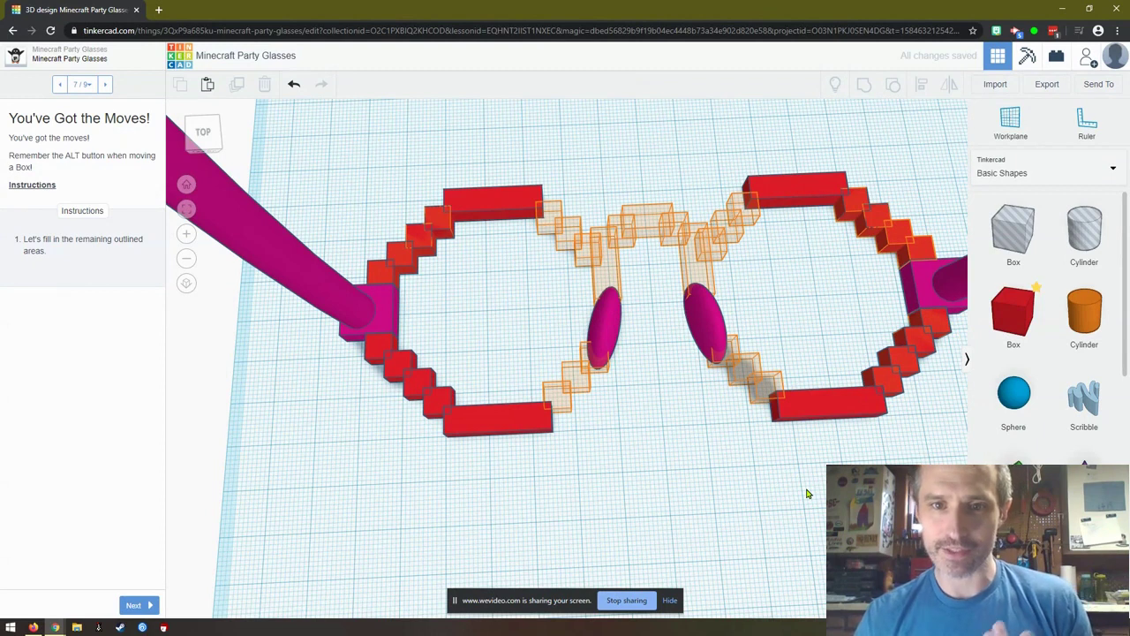
# Duplicate the lowest small box of the lower-left row and move the copy 24 mm sideways into the outline at the lower long box's inner end
pyautogui.click(431, 412)
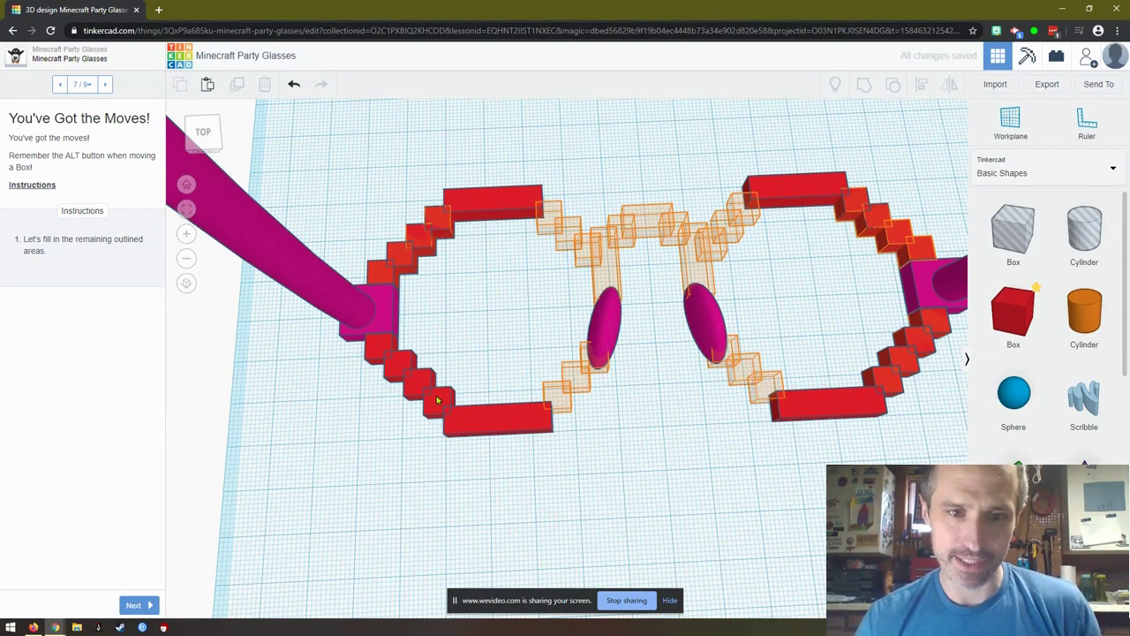
pyautogui.moveTo(440, 402); pyautogui.dragTo(823, 273)
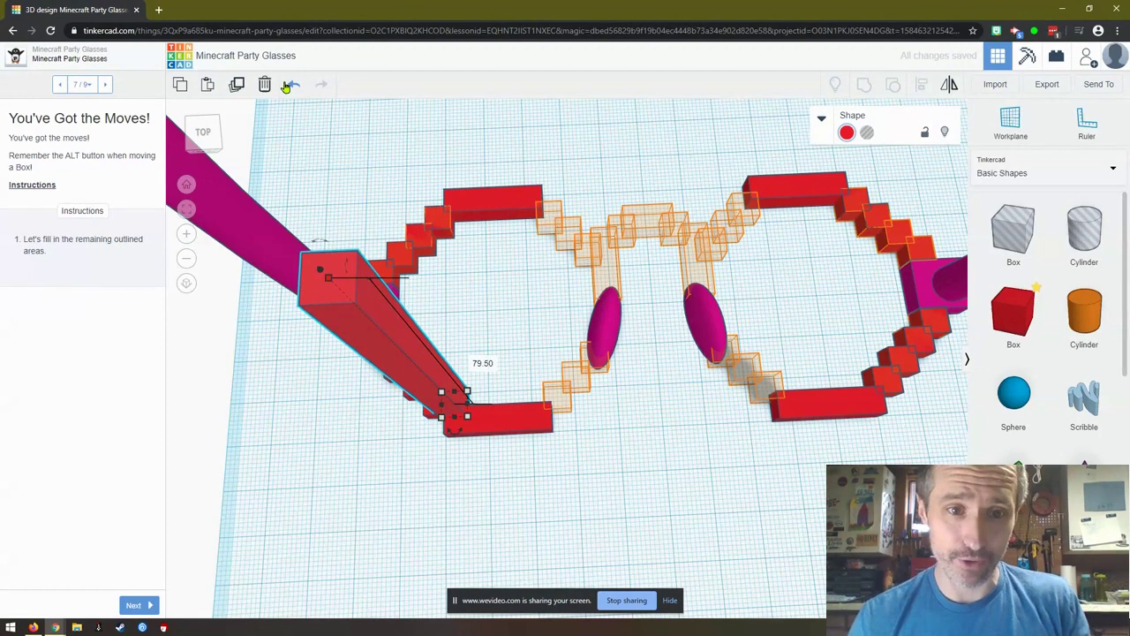
pyautogui.hotkey('ctrl', 'z')
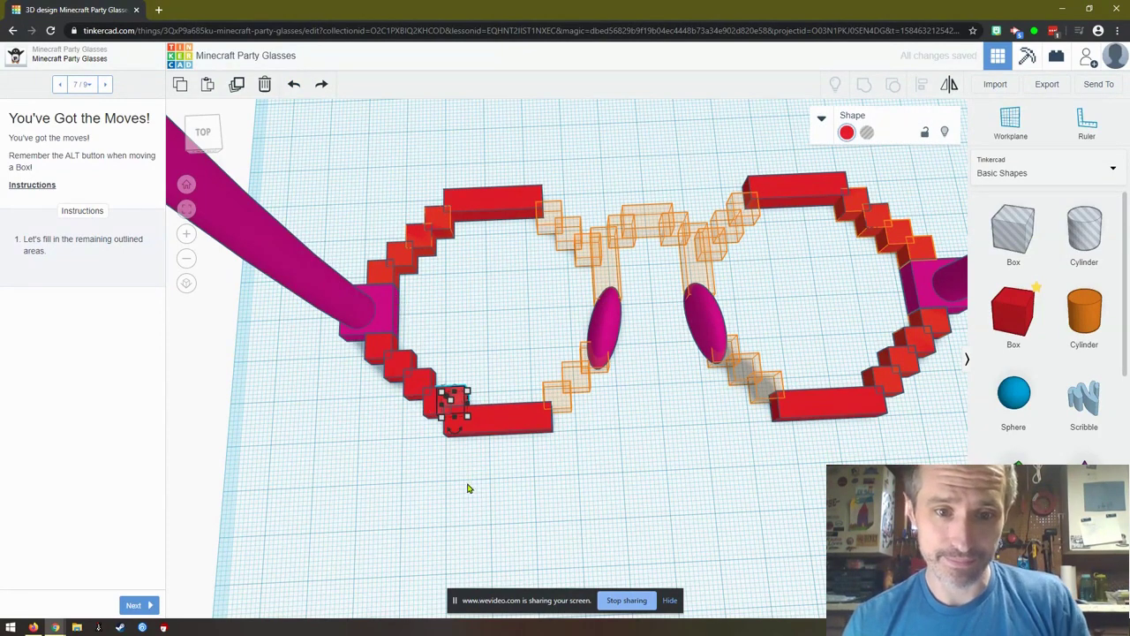
pyautogui.scroll(4, 422, 424)
pyautogui.scroll(2, 420, 421)
pyautogui.click(402, 428)
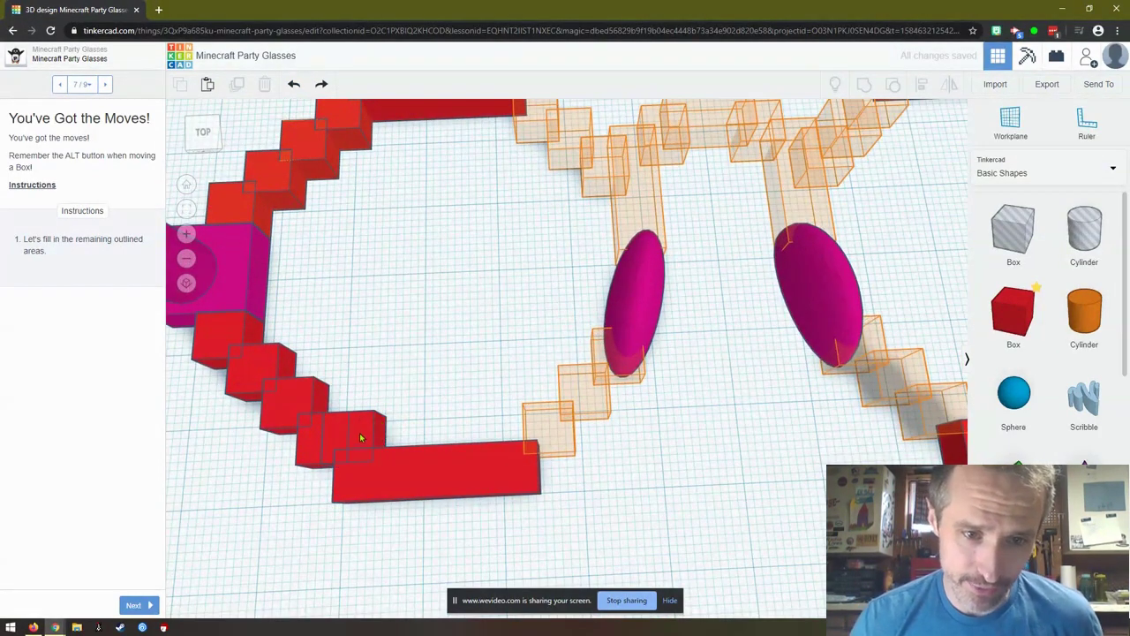
pyautogui.click(362, 439)
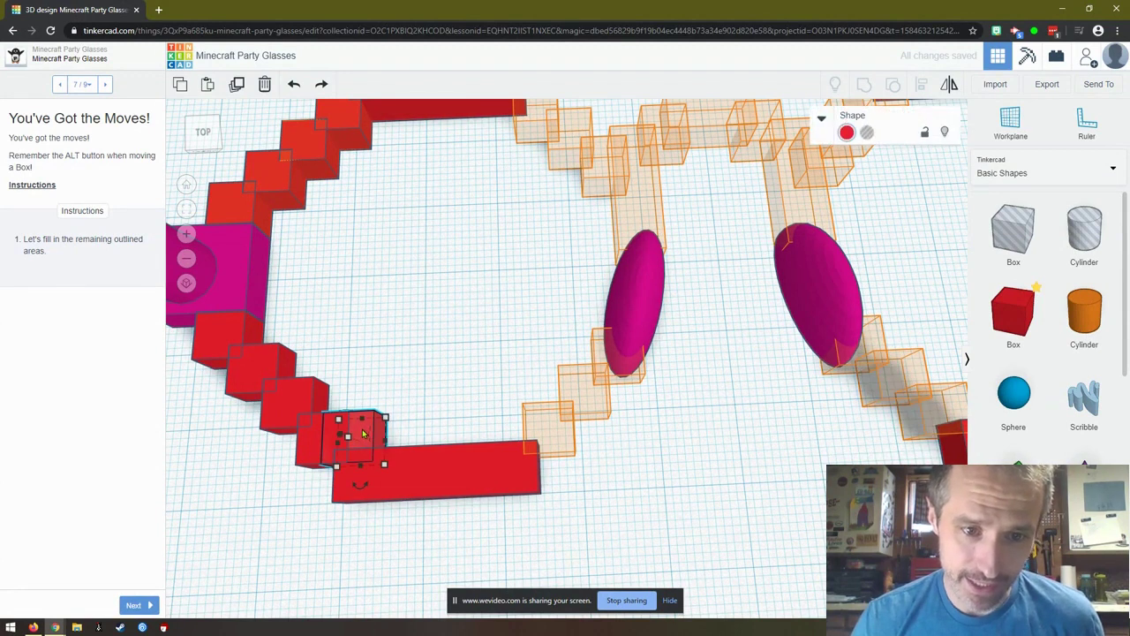
pyautogui.moveTo(362, 433); pyautogui.dragTo(561, 424)
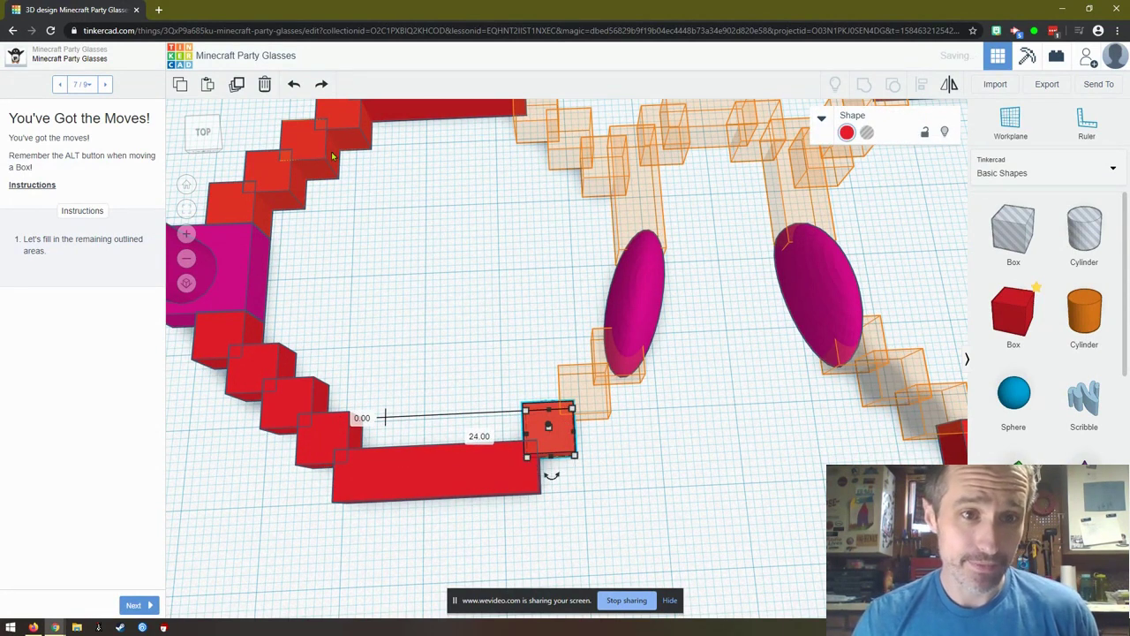
# Duplicate the moved box twice, stepping the copies diagonally through the remaining outlines up to the left nose pad
pyautogui.click(238, 85)
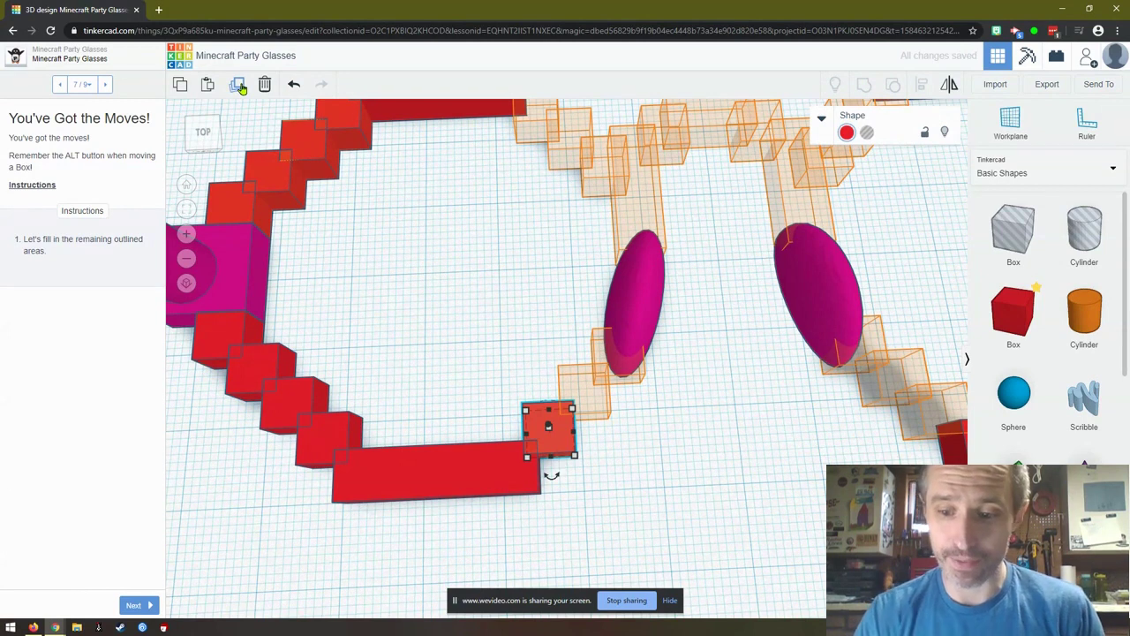
pyautogui.keyDown('alt'); pyautogui.moveTo(548, 430); pyautogui.dragTo(585, 435); pyautogui.keyUp('alt')
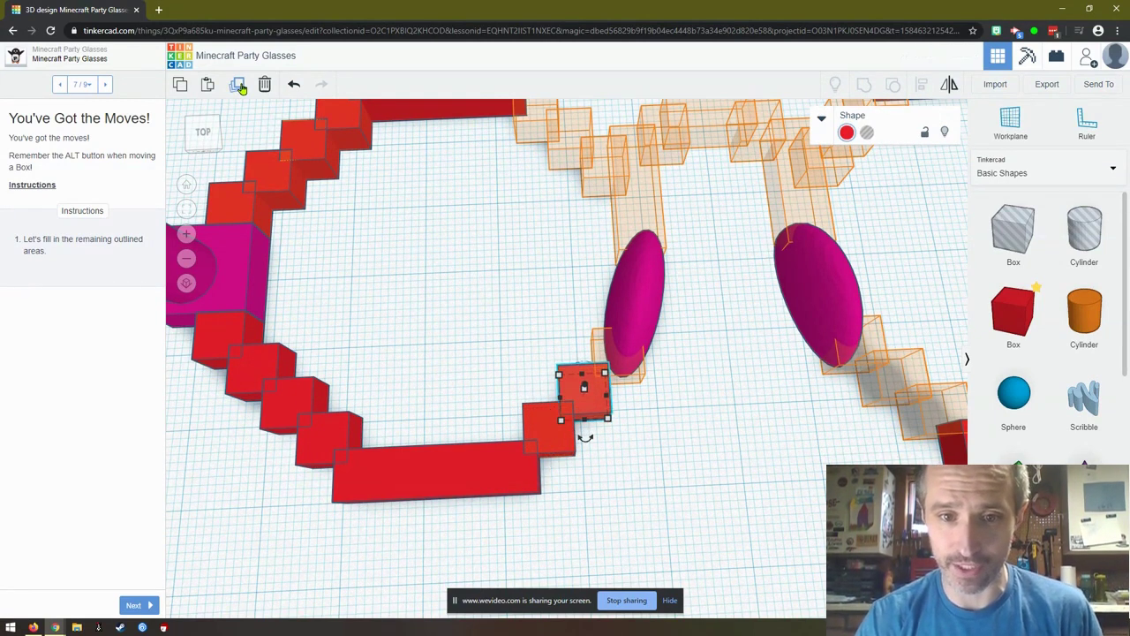
pyautogui.click(238, 85)
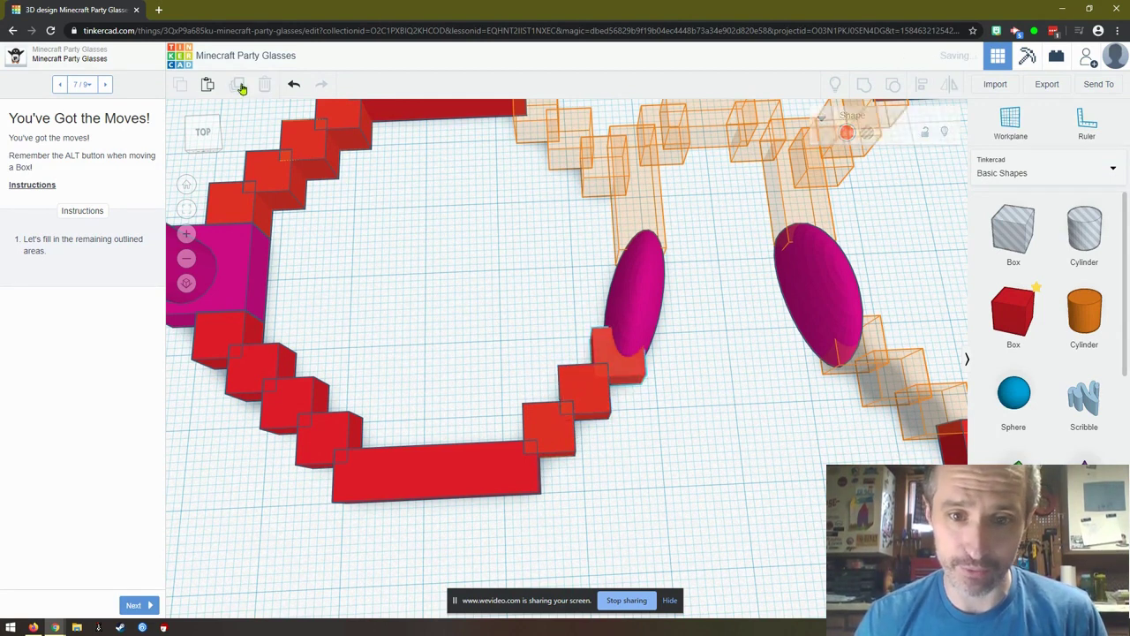
pyautogui.click(670, 372)
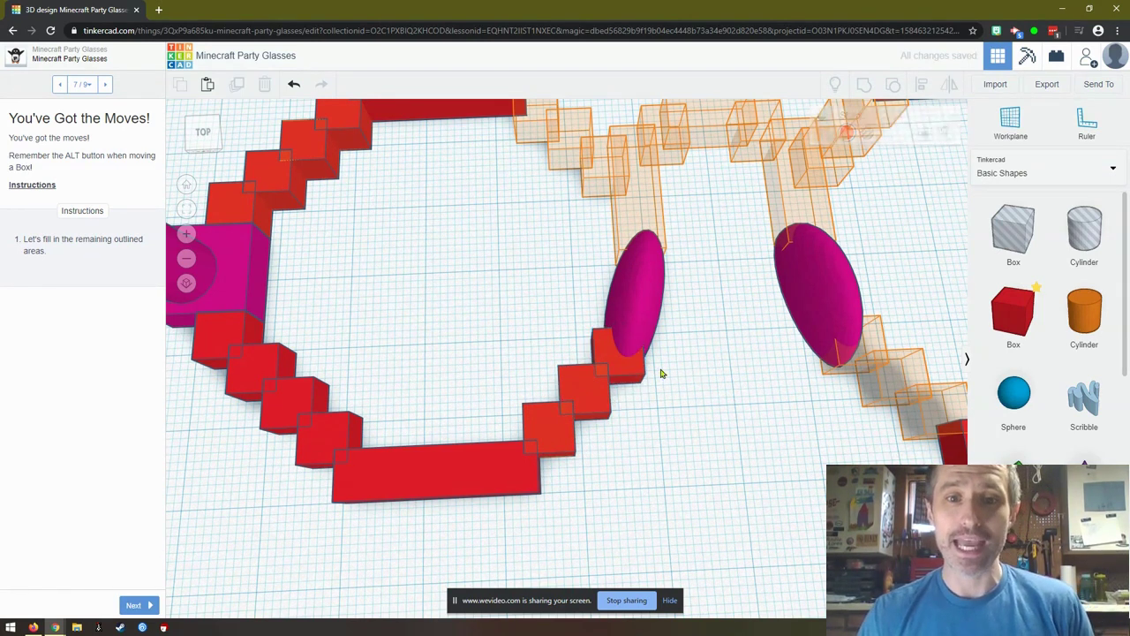
# Duplicate the three boxes below the left nose pad and move the copies into the outlines at the right lens's upper inner corner
pyautogui.click(600, 385)
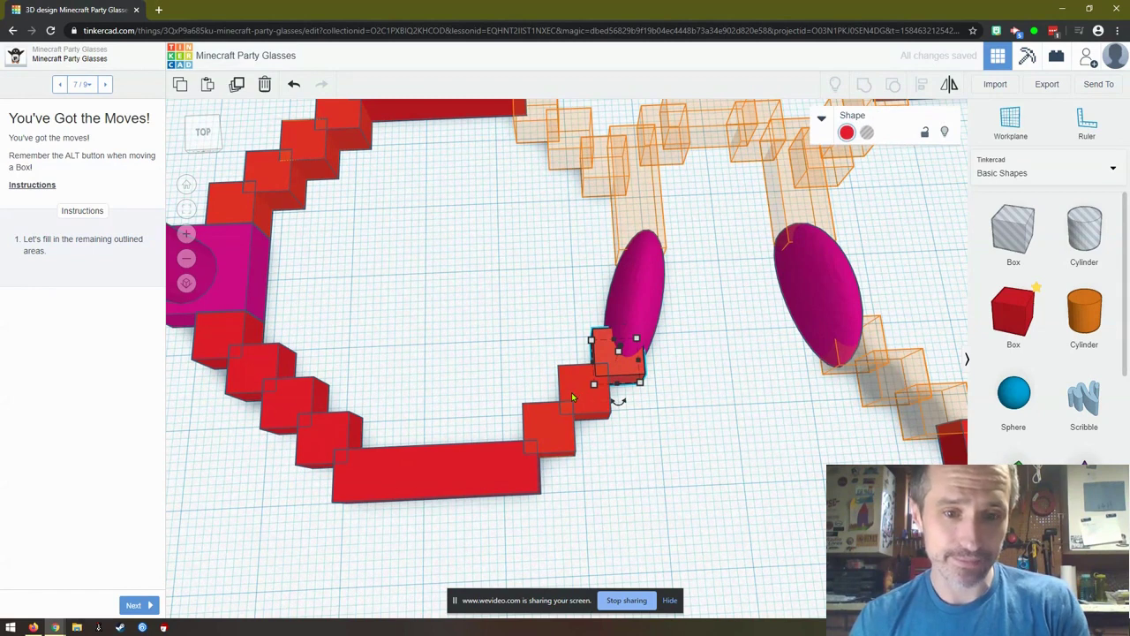
pyautogui.keyDown('shift'); pyautogui.click(575, 386); pyautogui.keyUp('shift')
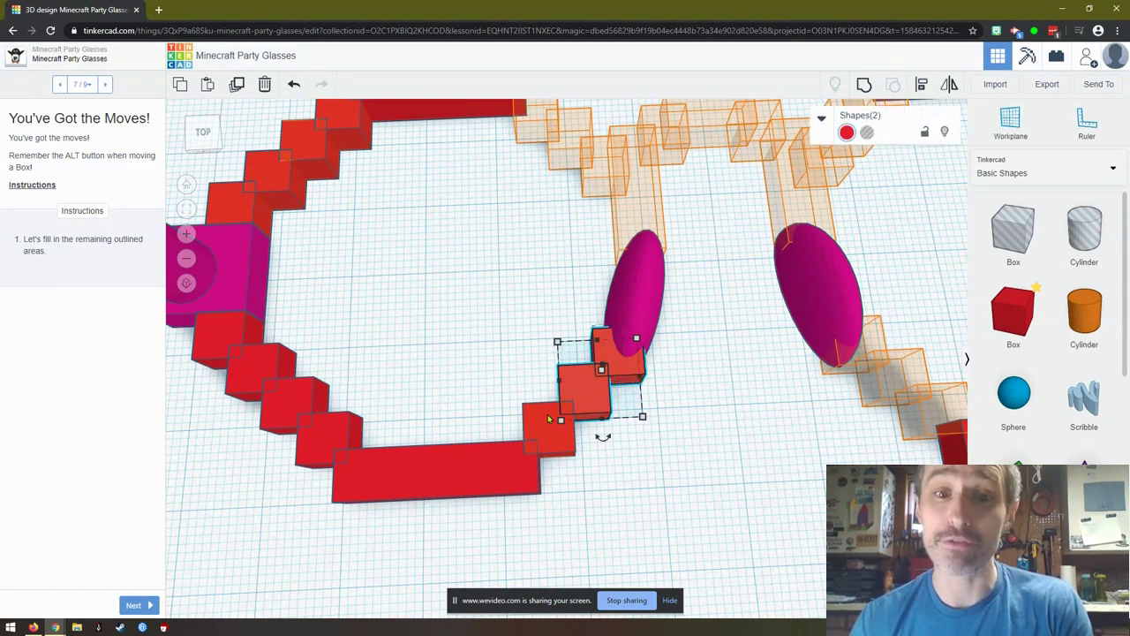
pyautogui.keyDown('shift'); pyautogui.click(544, 421); pyautogui.keyUp('shift')
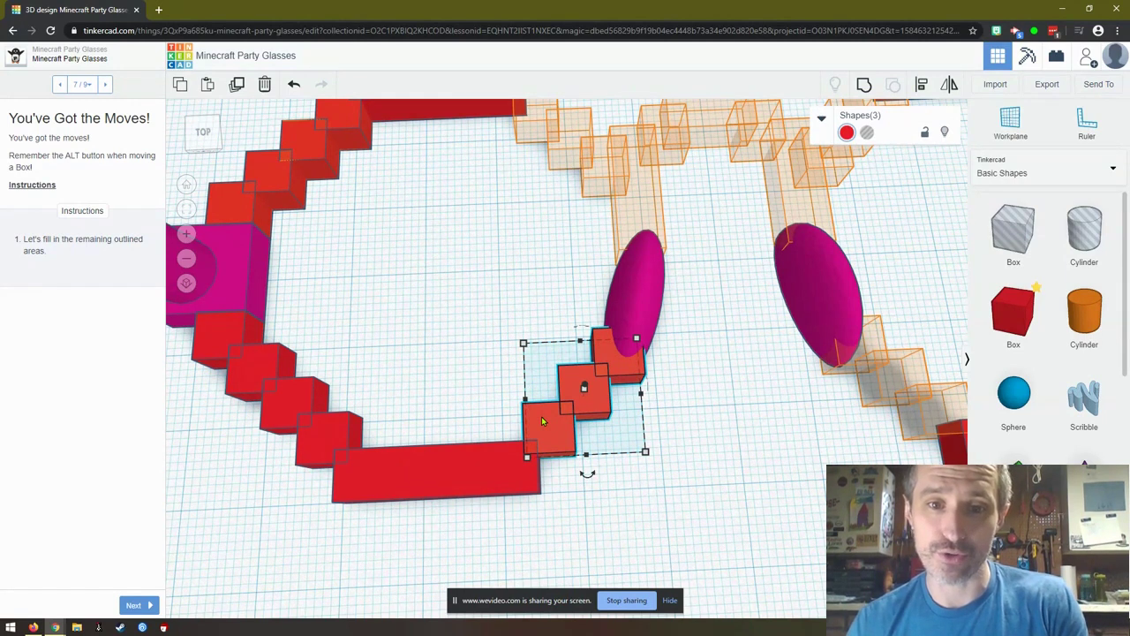
pyautogui.keyDown('alt'); pyautogui.moveTo(542, 421); pyautogui.dragTo(598, 420); pyautogui.keyUp('alt')
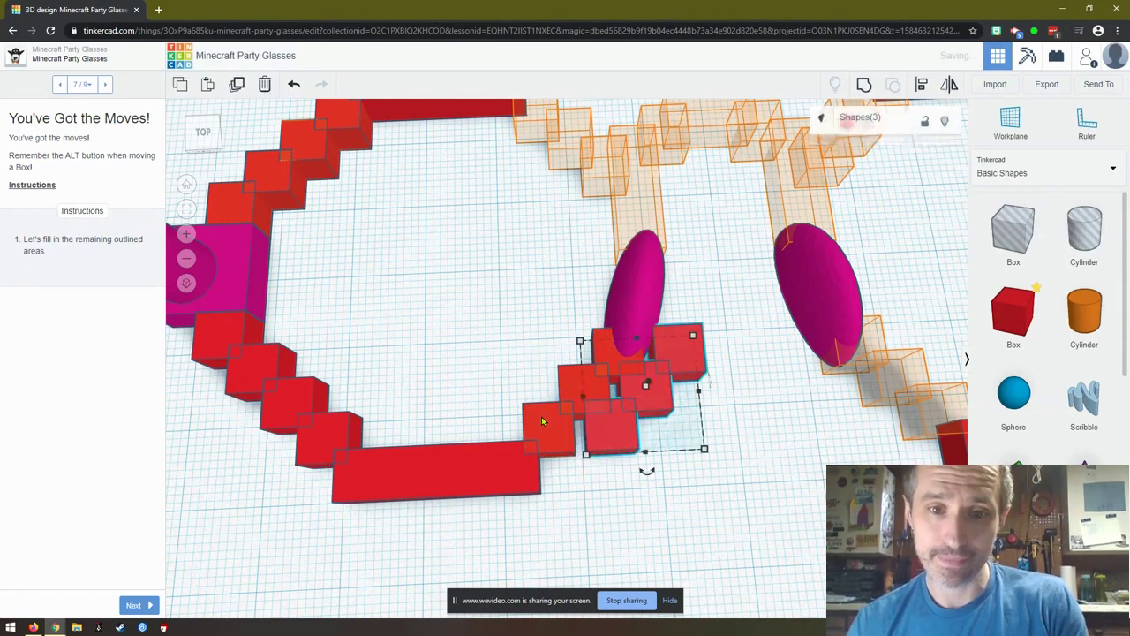
pyautogui.moveTo(744, 434); pyautogui.dragTo(580, 427, button='right')
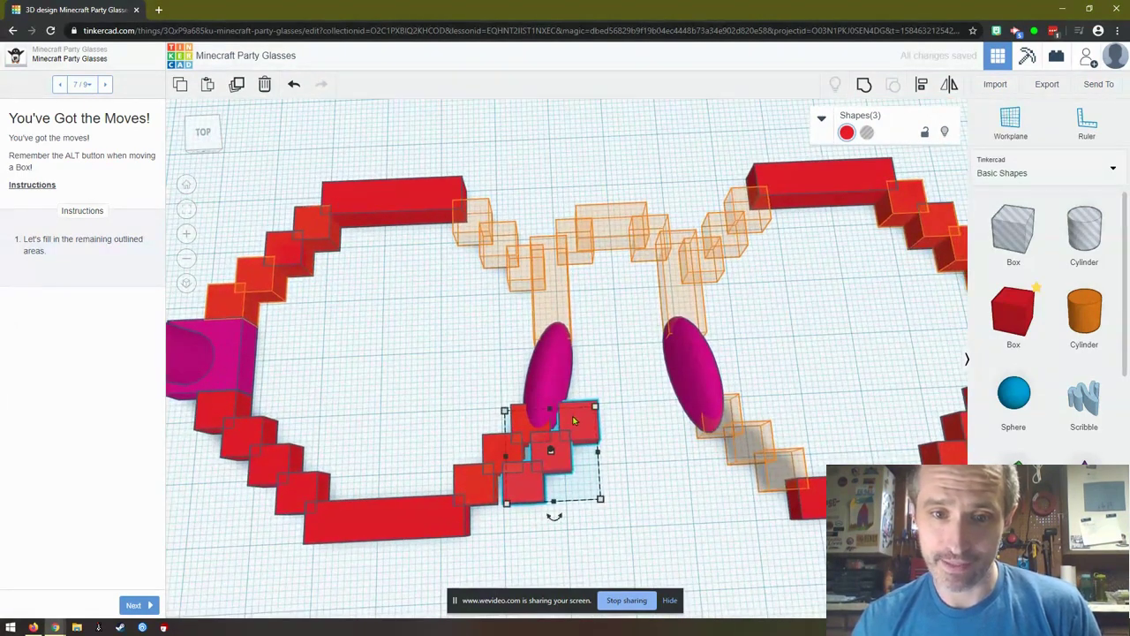
pyautogui.moveTo(572, 421); pyautogui.dragTo(747, 202)
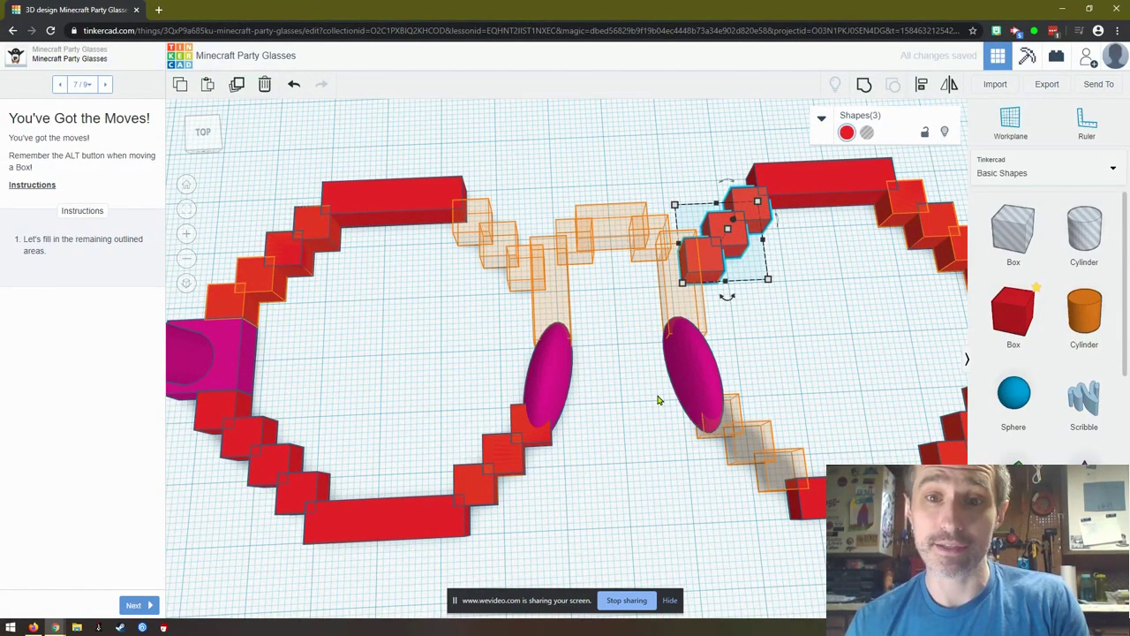
# Copy the right lens's upper inner row to the left lens, mirror it sideways, and fit it into the upper inner outlines
pyautogui.hotkey('ctrl', 'c')
pyautogui.hotkey('ctrl', 'v')
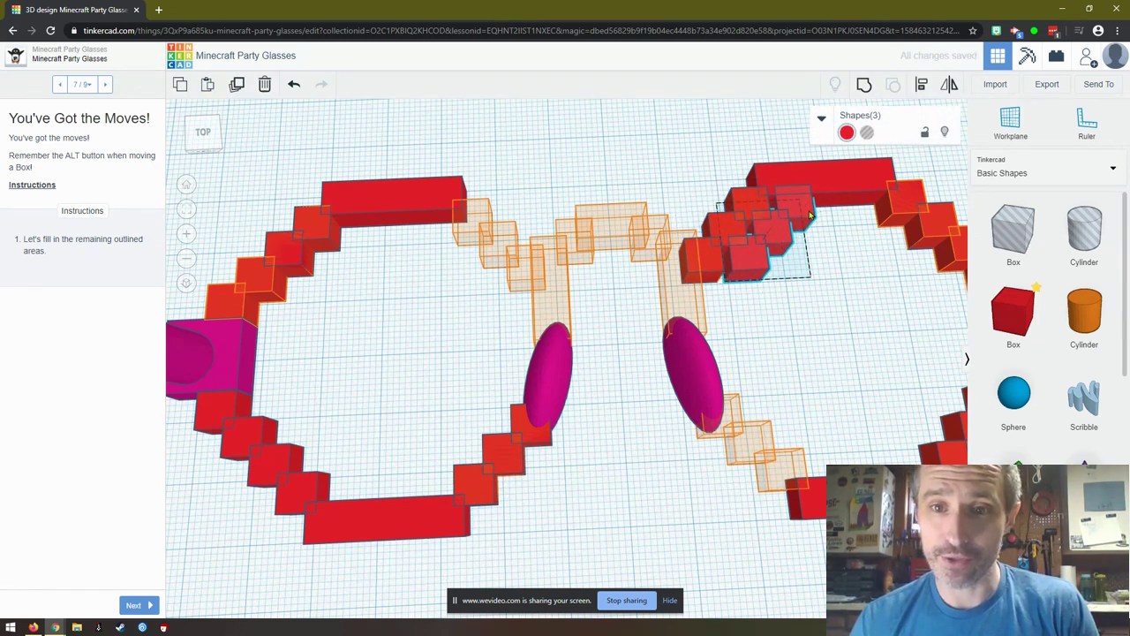
pyautogui.moveTo(809, 214); pyautogui.dragTo(538, 218)
pyautogui.moveTo(506, 303); pyautogui.dragTo(495, 319)
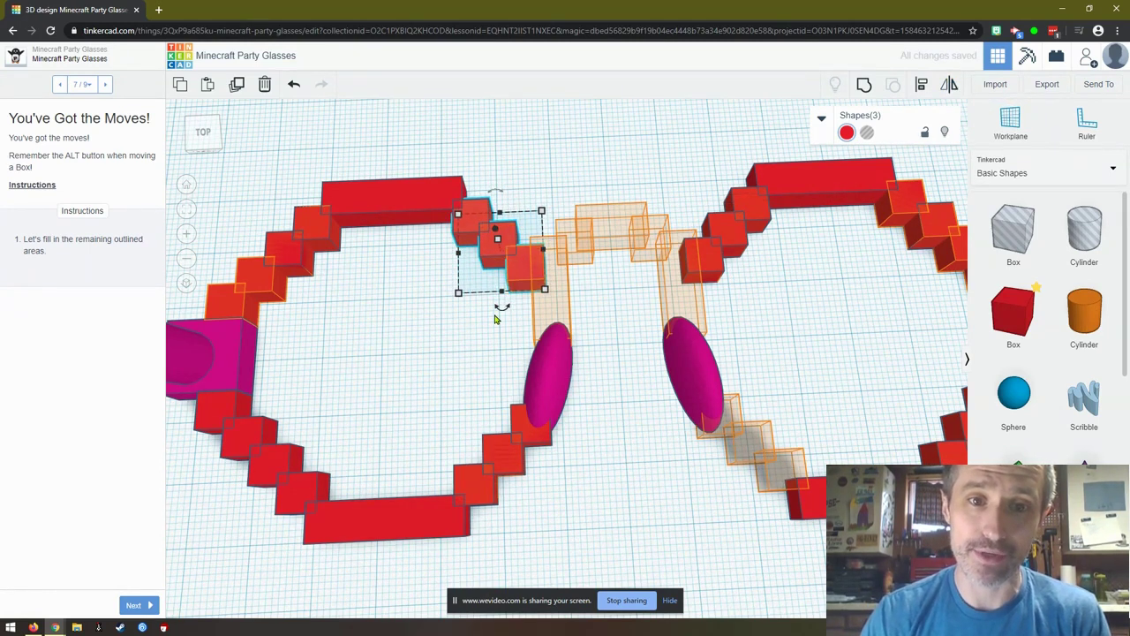
pyautogui.click(417, 349)
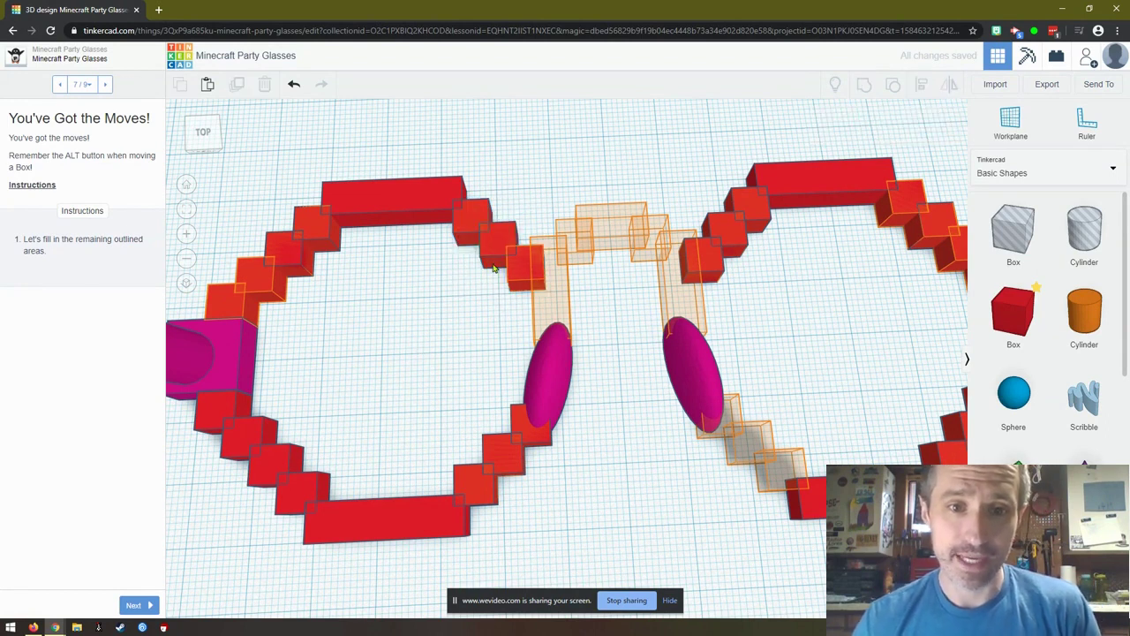
# Duplicate the left lens's upper inner row of three boxes and move the copy into the outlines below the right nose pad
pyautogui.click(520, 263)
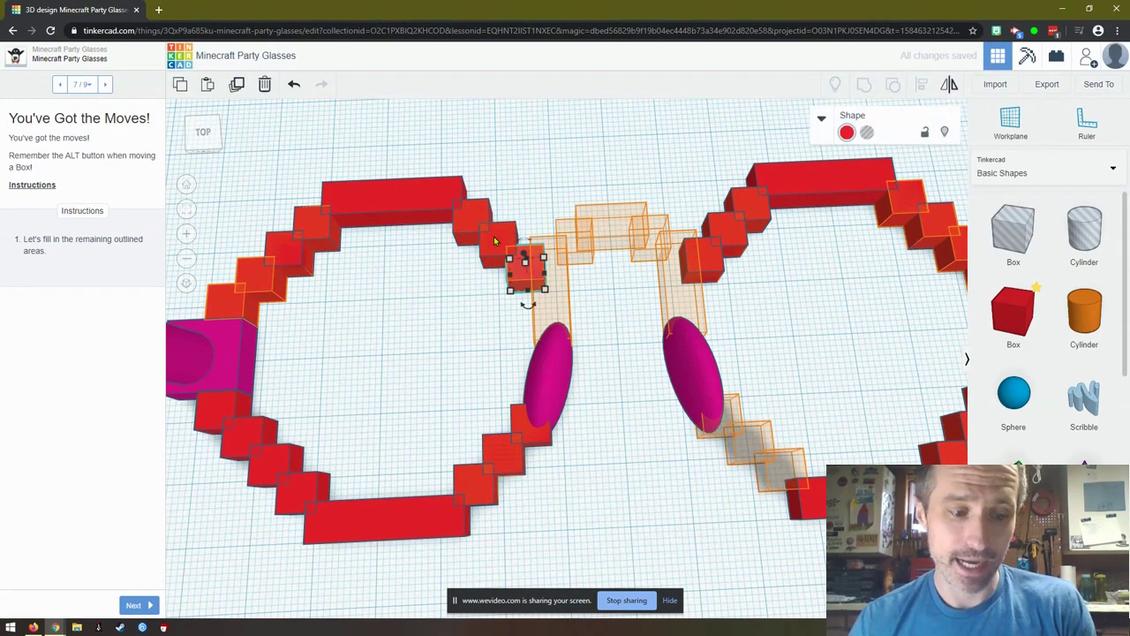
pyautogui.keyDown('shift'); pyautogui.click(463, 213); pyautogui.keyUp('shift')
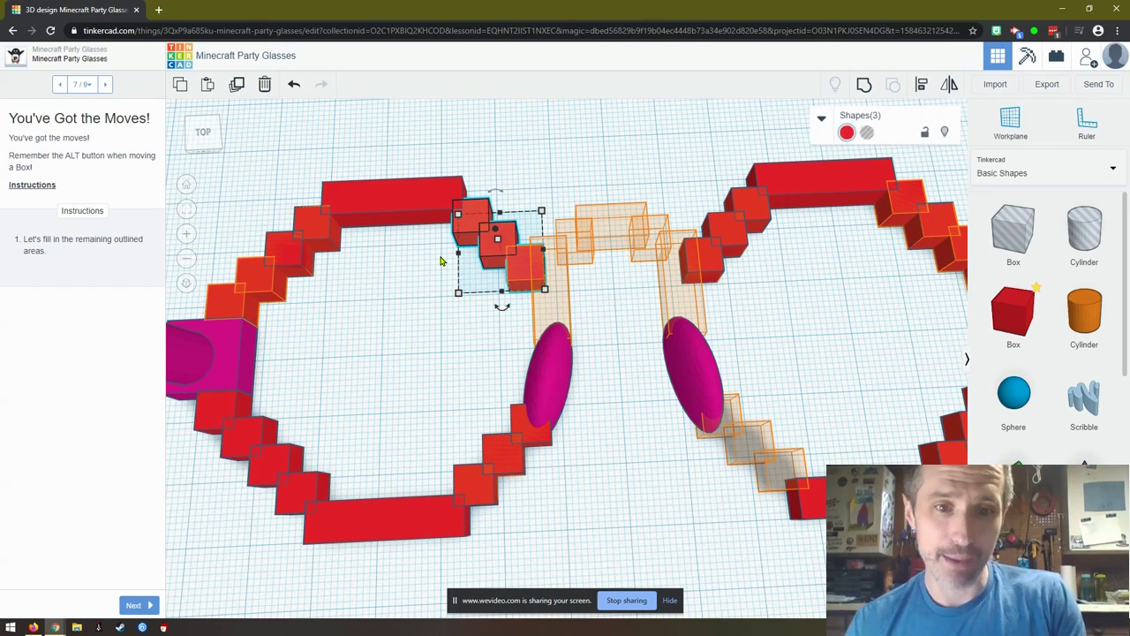
pyautogui.keyDown('alt'); pyautogui.moveTo(500, 221); pyautogui.dragTo(726, 400); pyautogui.keyUp('alt')
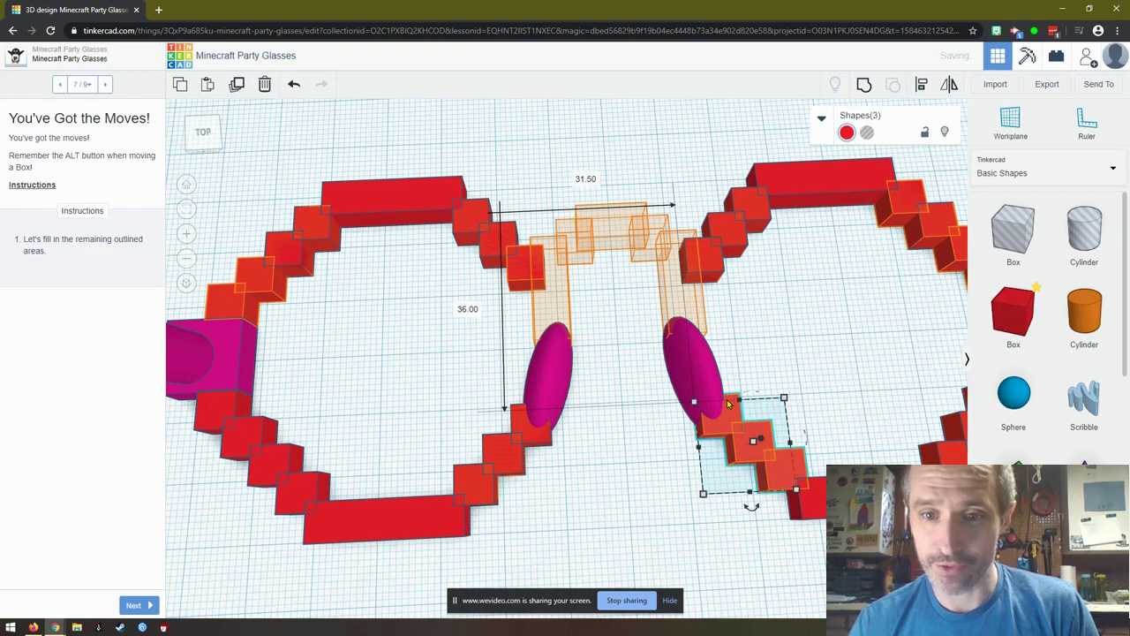
pyautogui.click(822, 328)
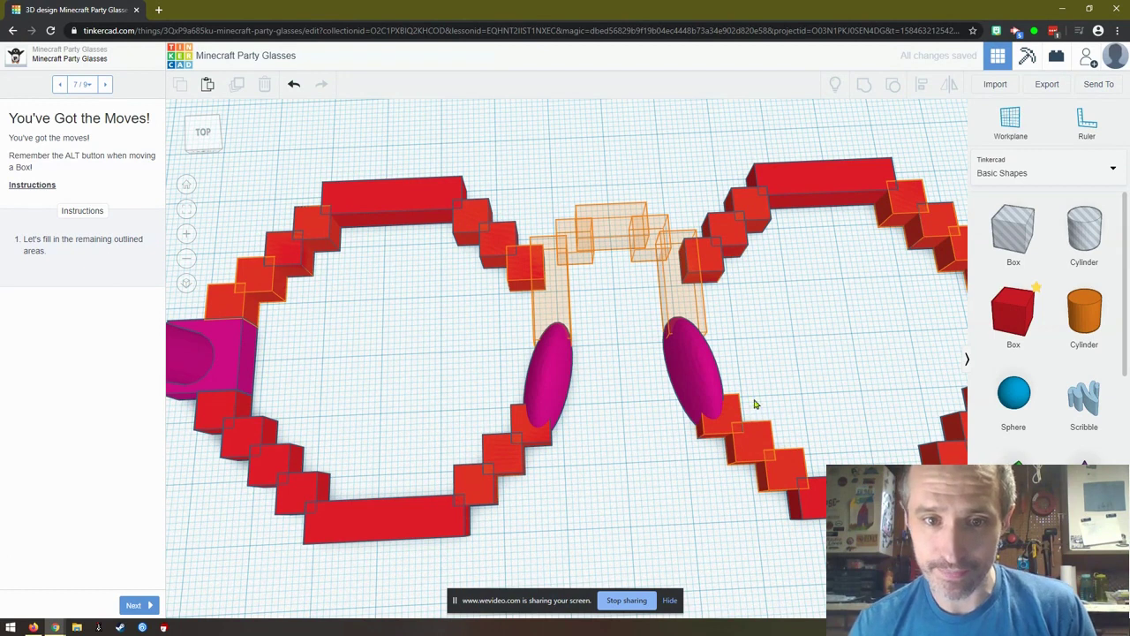
# Duplicate the innermost box of the left lens's upper inner row and place copies 10 mm apart in the bridge's two small outlines
pyautogui.click(517, 270)
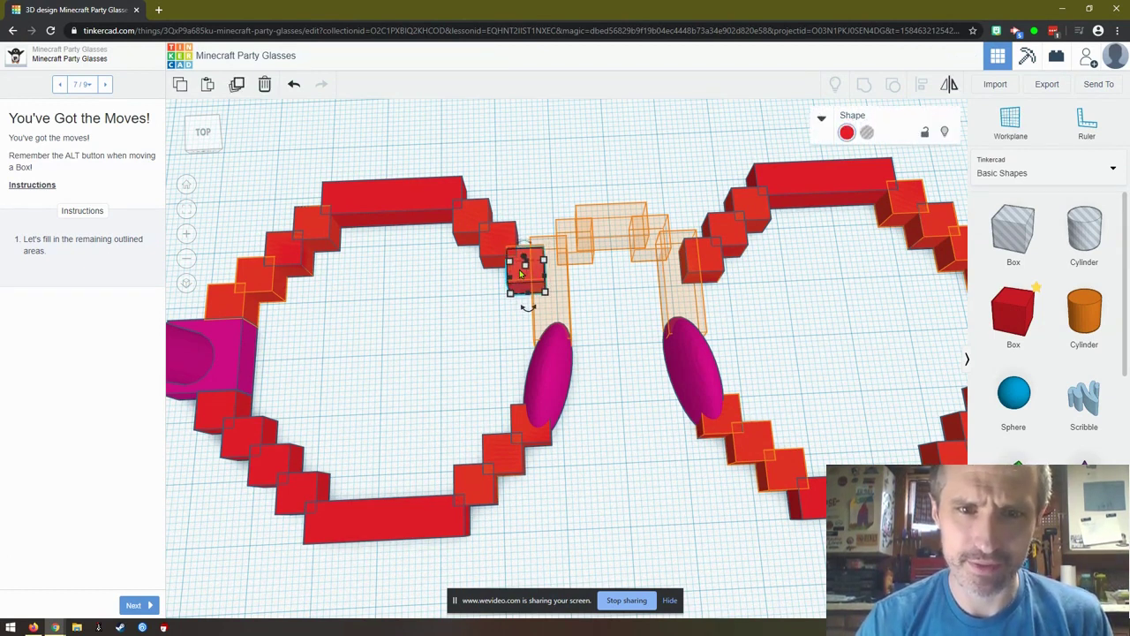
pyautogui.press('Right')
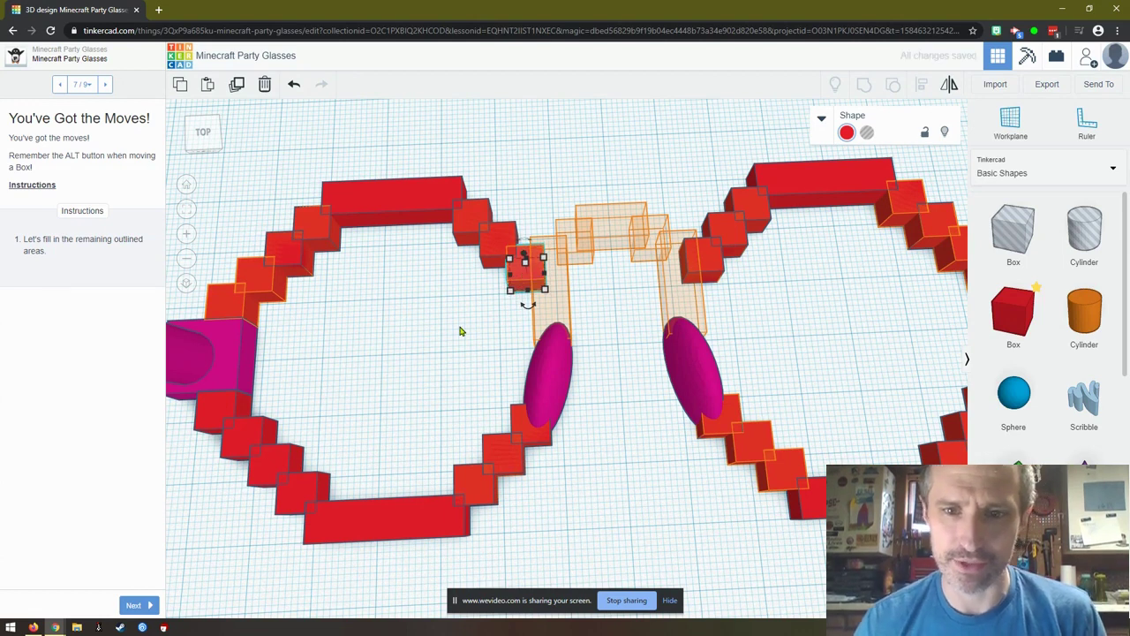
pyautogui.click(434, 370)
pyautogui.click(510, 270)
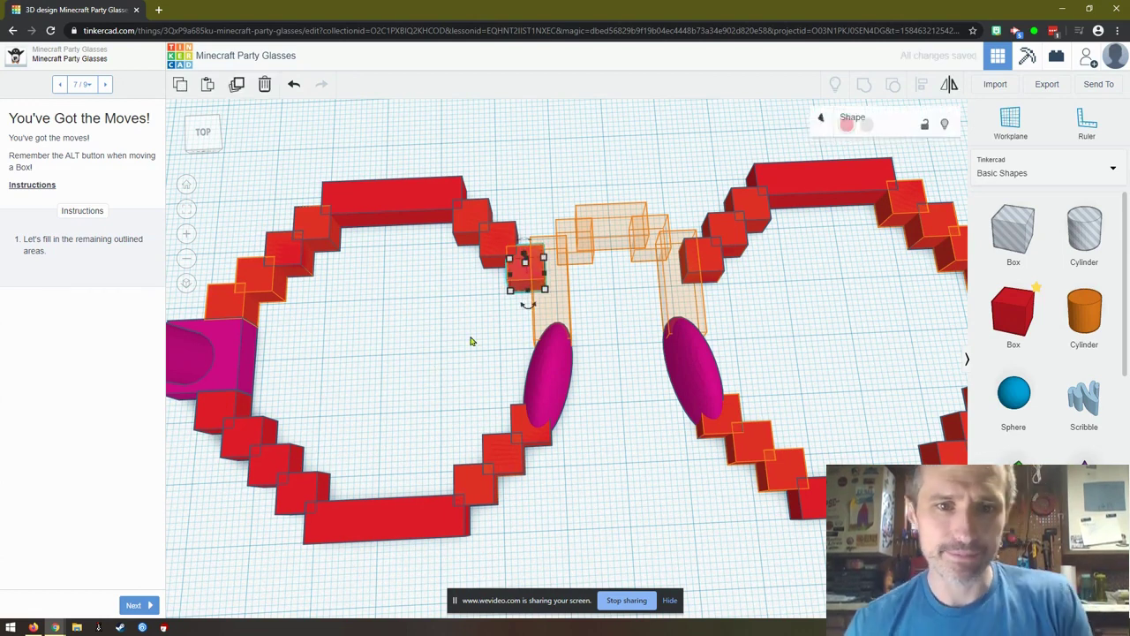
pyautogui.click(470, 342)
pyautogui.click(529, 270)
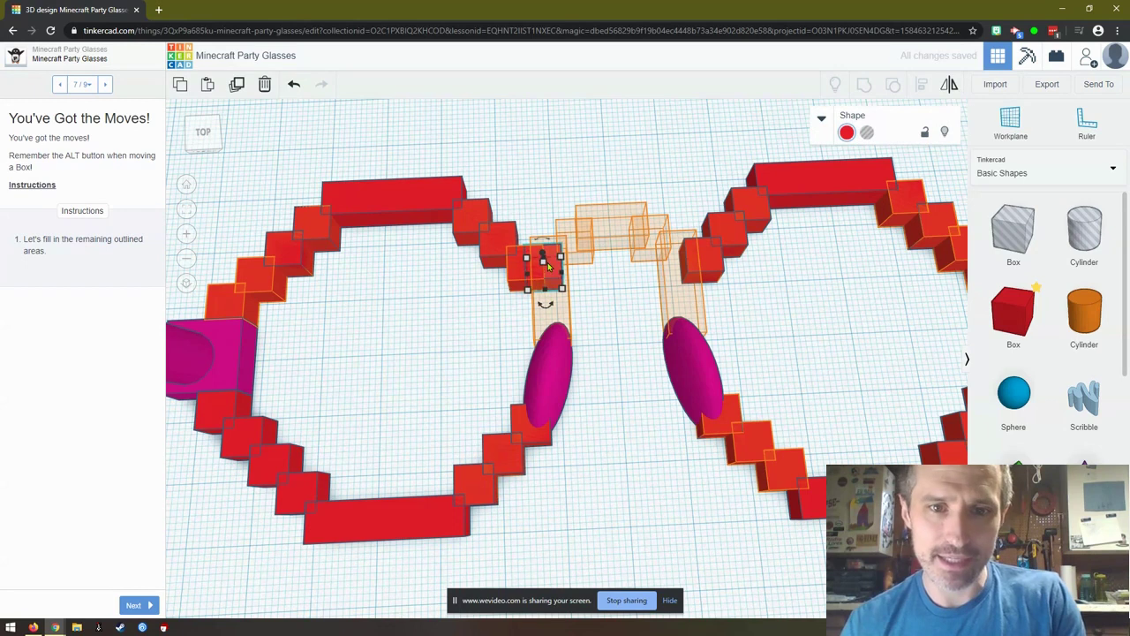
pyautogui.moveTo(534, 273); pyautogui.dragTo(663, 225)
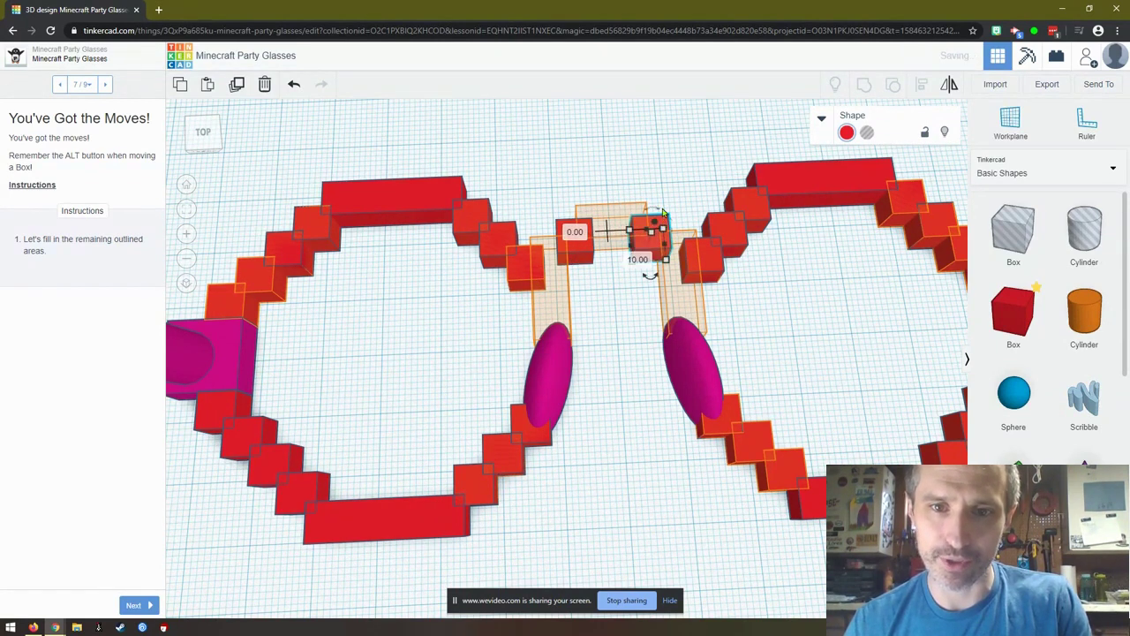
pyautogui.click(659, 171)
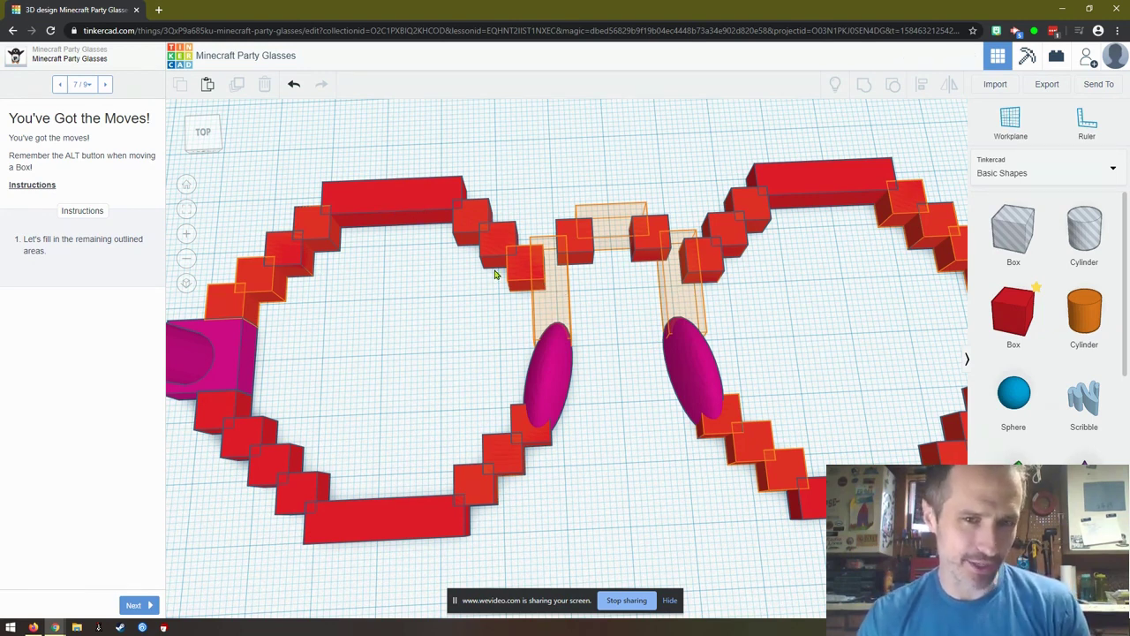
# Copy the left lens's innermost upper box into the outline above the left nose pad, stretch it to 18 mm, and duplicate it above the right nose pad
pyautogui.click(512, 270)
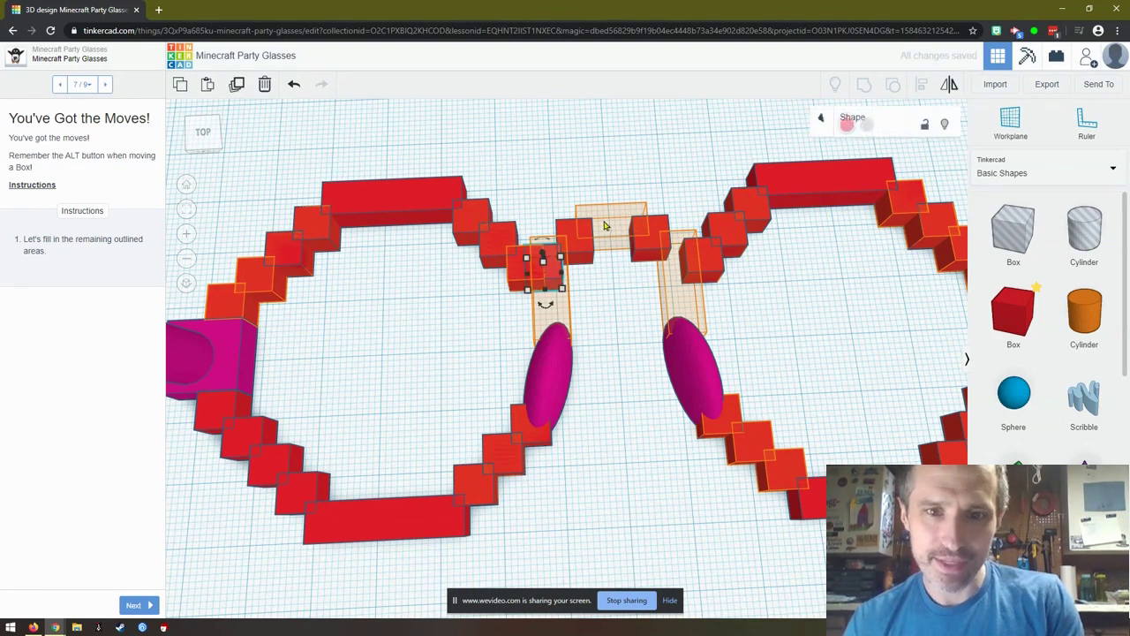
pyautogui.moveTo(557, 283)
pyautogui.mouseDown()
pyautogui.moveTo(551, 293)
pyautogui.moveTo(550, 269)
pyautogui.mouseUp()
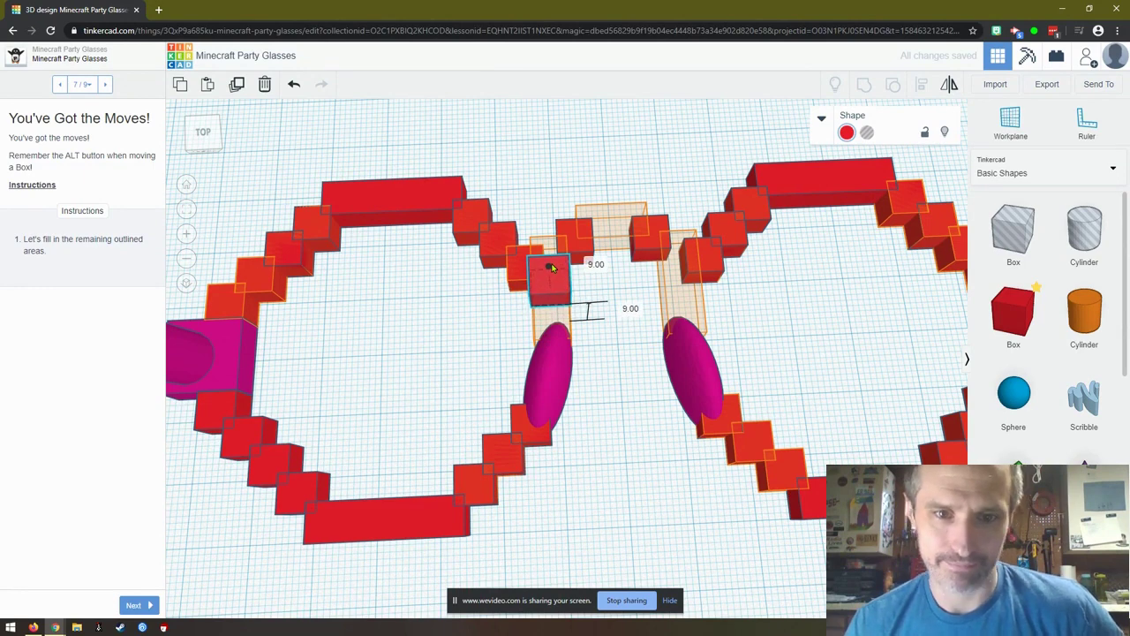
pyautogui.moveTo(462, 321); pyautogui.dragTo(418, 167, button='right')
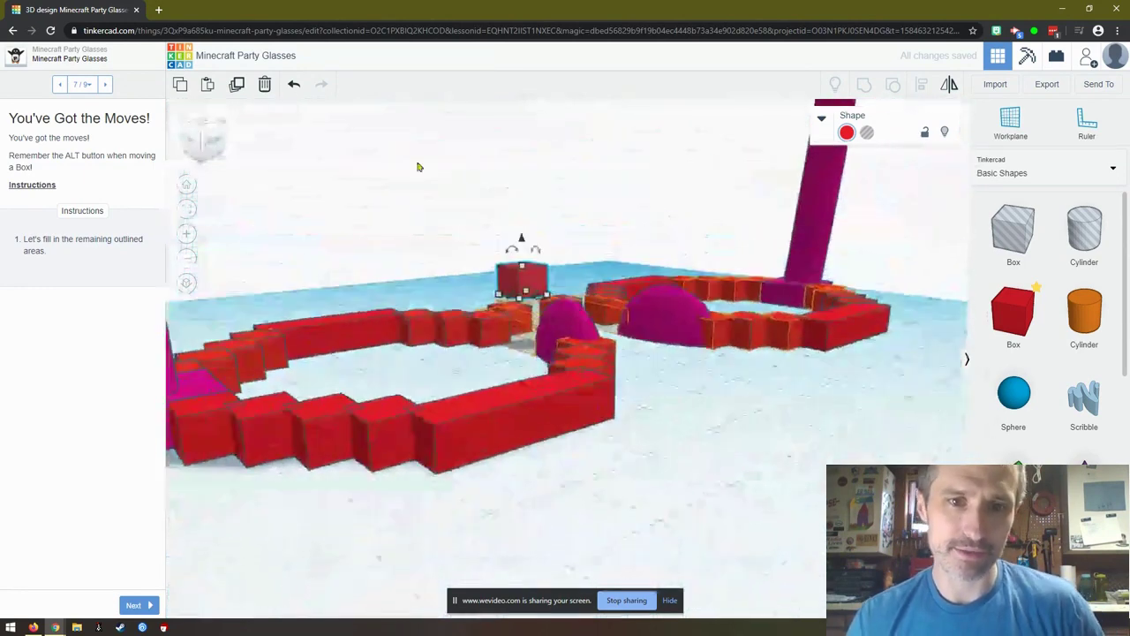
pyautogui.click(292, 85)
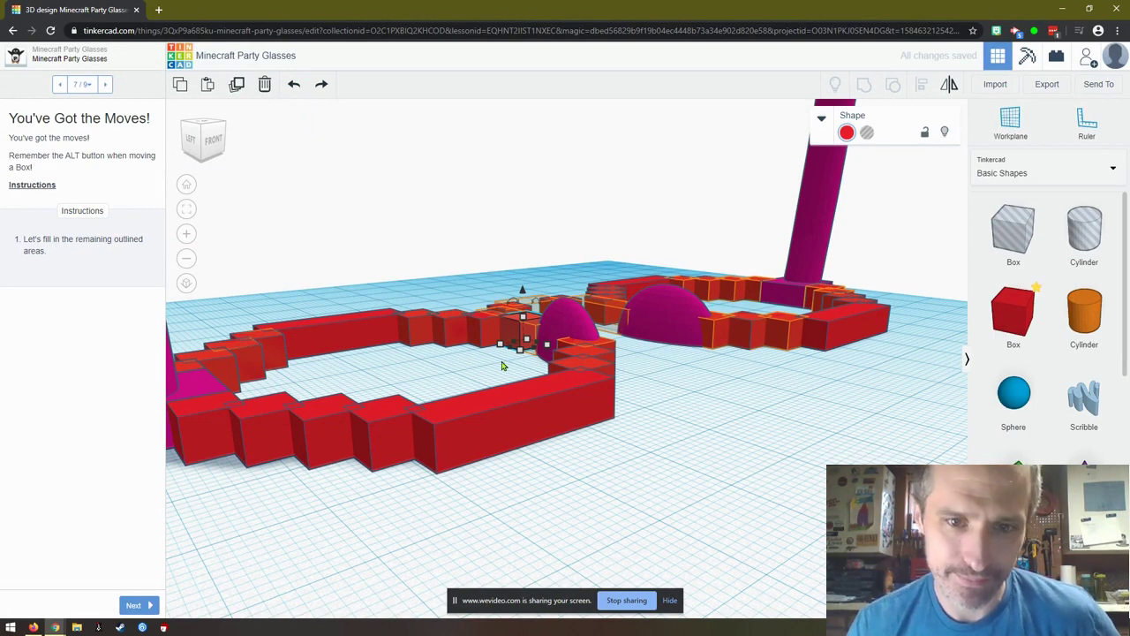
pyautogui.moveTo(518, 366); pyautogui.dragTo(379, 485, button='right')
pyautogui.moveTo(567, 289)
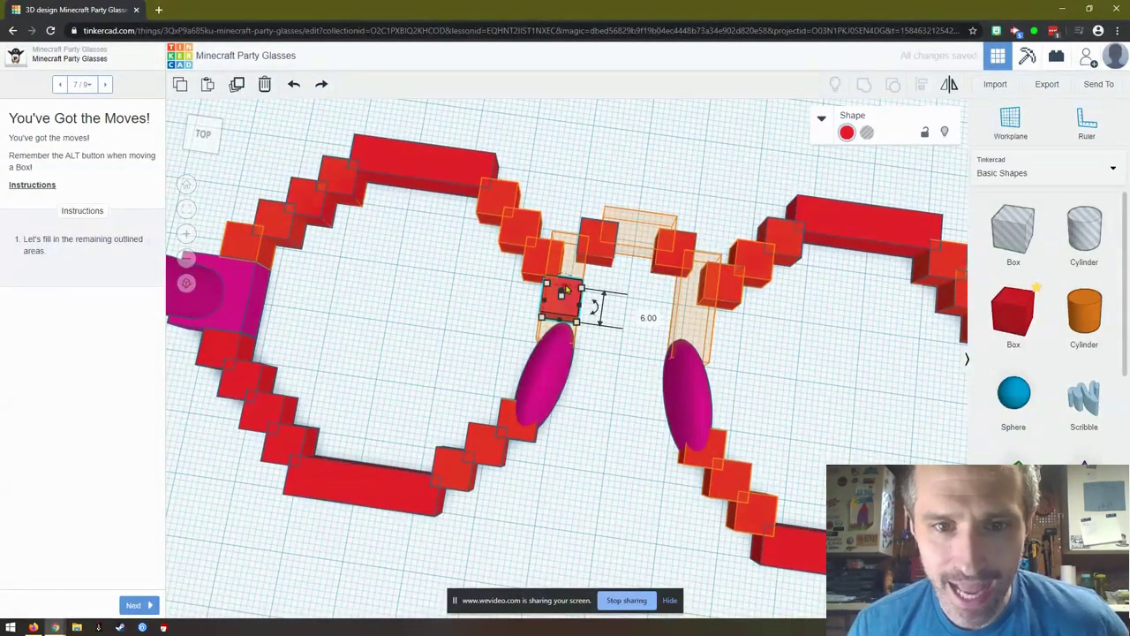
pyautogui.moveTo(567, 289); pyautogui.dragTo(577, 249)
pyautogui.moveTo(559, 327); pyautogui.dragTo(558, 350)
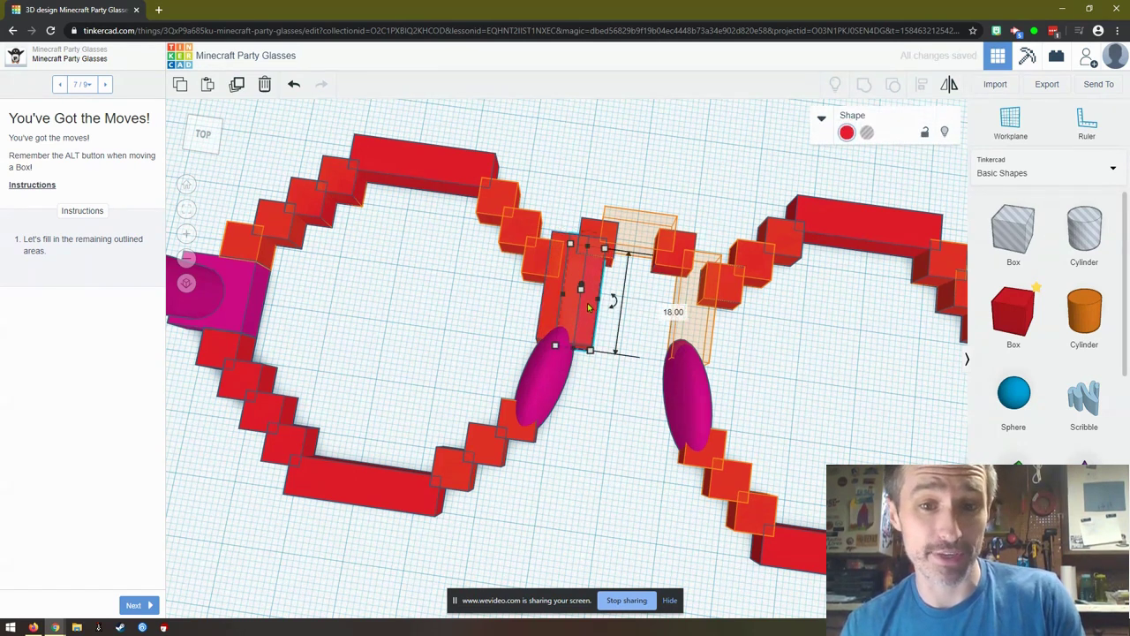
pyautogui.keyDown('alt'); pyautogui.moveTo(590, 307); pyautogui.dragTo(706, 313); pyautogui.keyUp('alt')
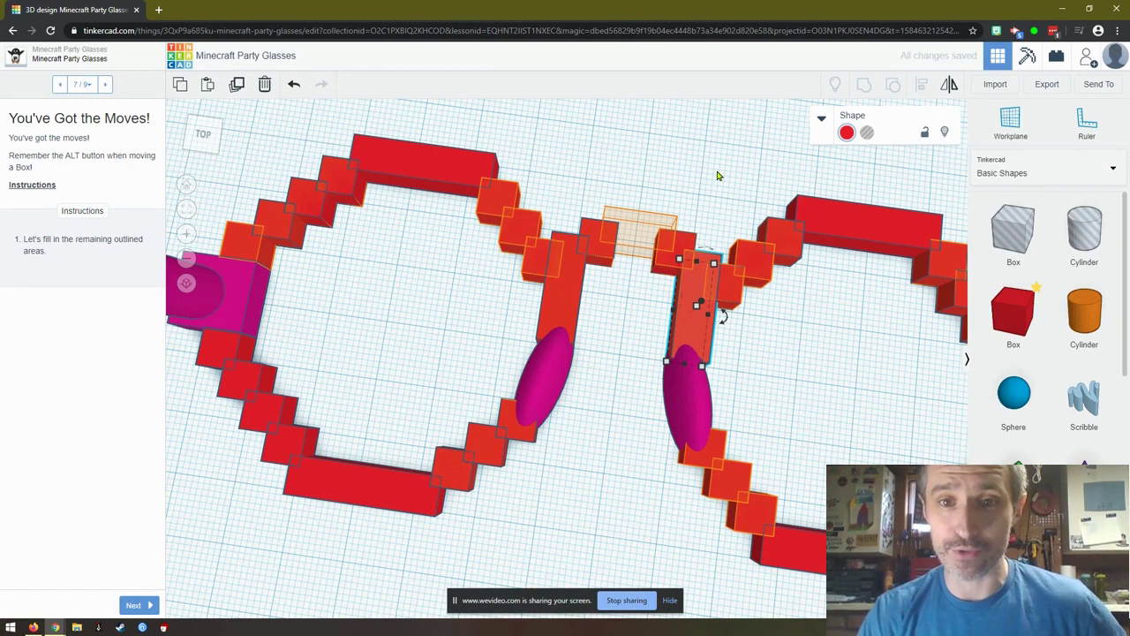
# Duplicate the bridge's left box, move the copy into the remaining central bridge outline, and widen it to 12 mm
pyautogui.click(589, 231)
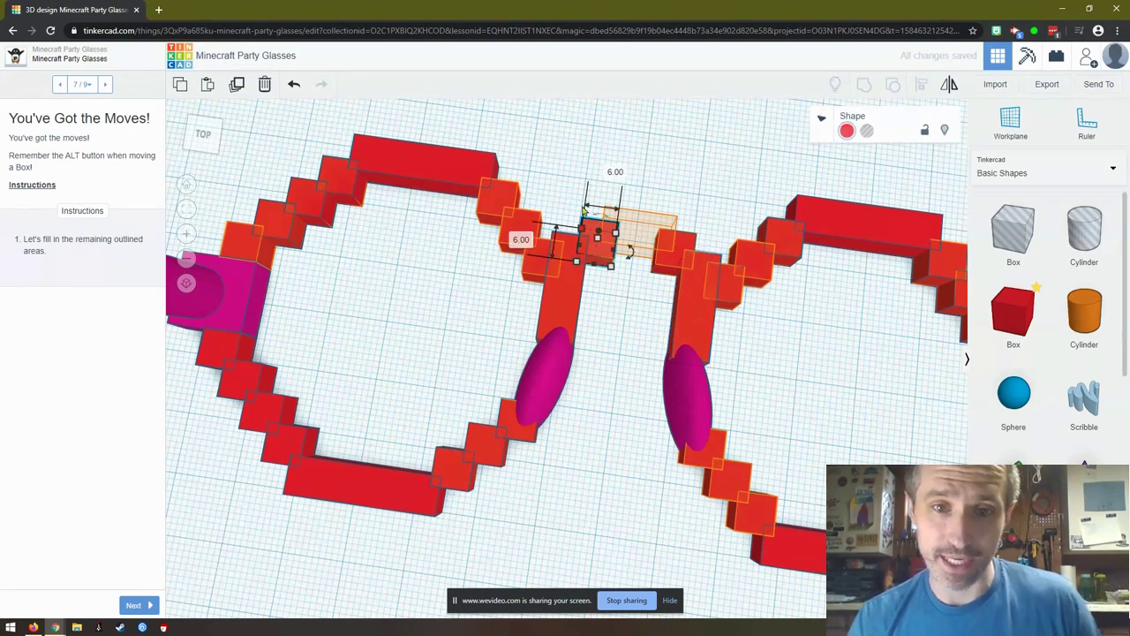
pyautogui.moveTo(609, 247); pyautogui.dragTo(646, 253)
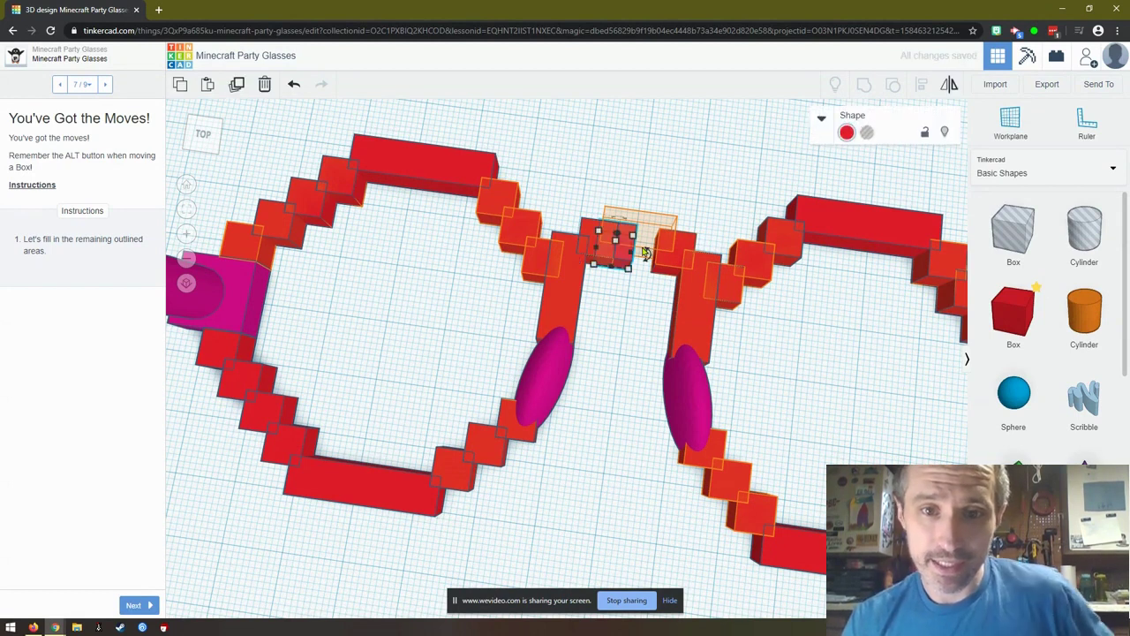
pyautogui.press('Up')
pyautogui.press('Up')
pyautogui.press('Up')
pyautogui.press('Up')
pyautogui.press('Up')
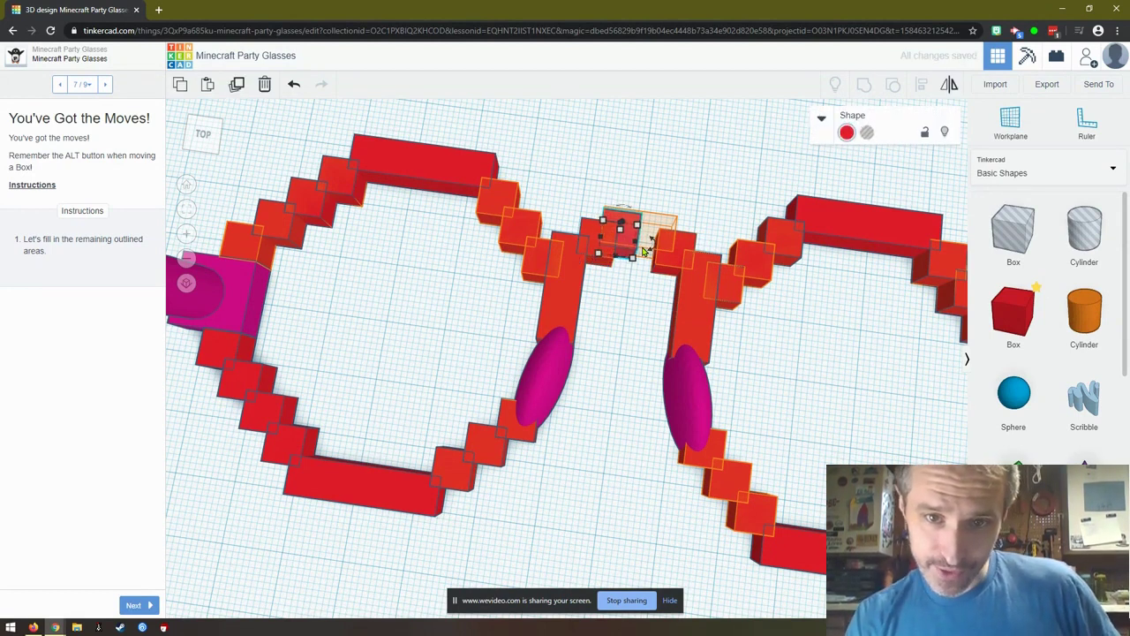
pyautogui.scroll(3, 645, 251)
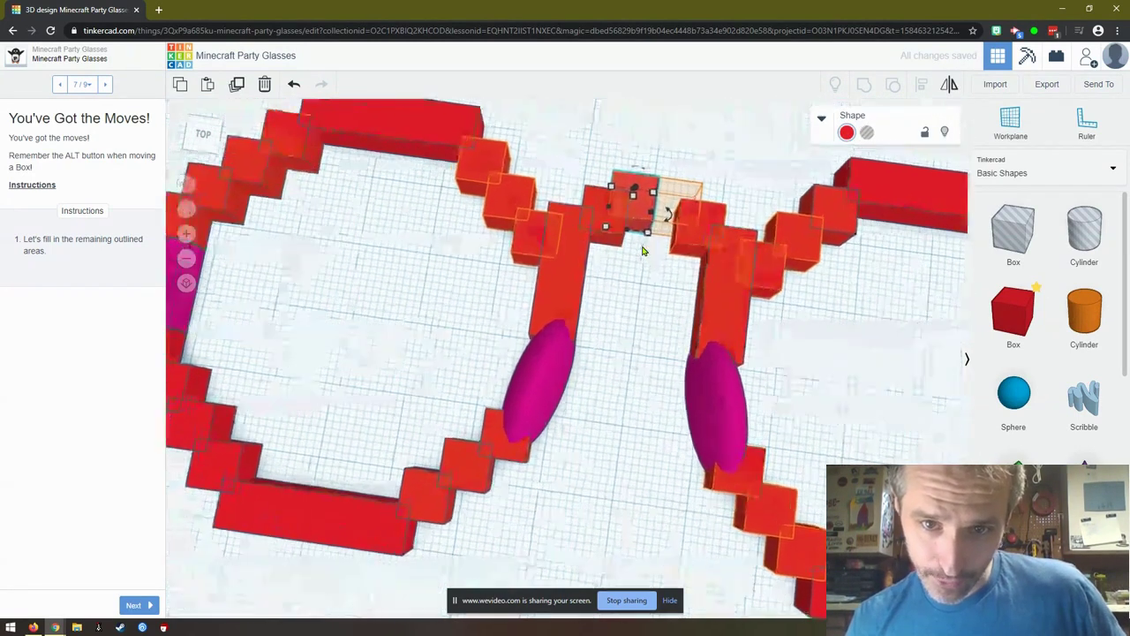
pyautogui.moveTo(661, 196); pyautogui.dragTo(720, 196)
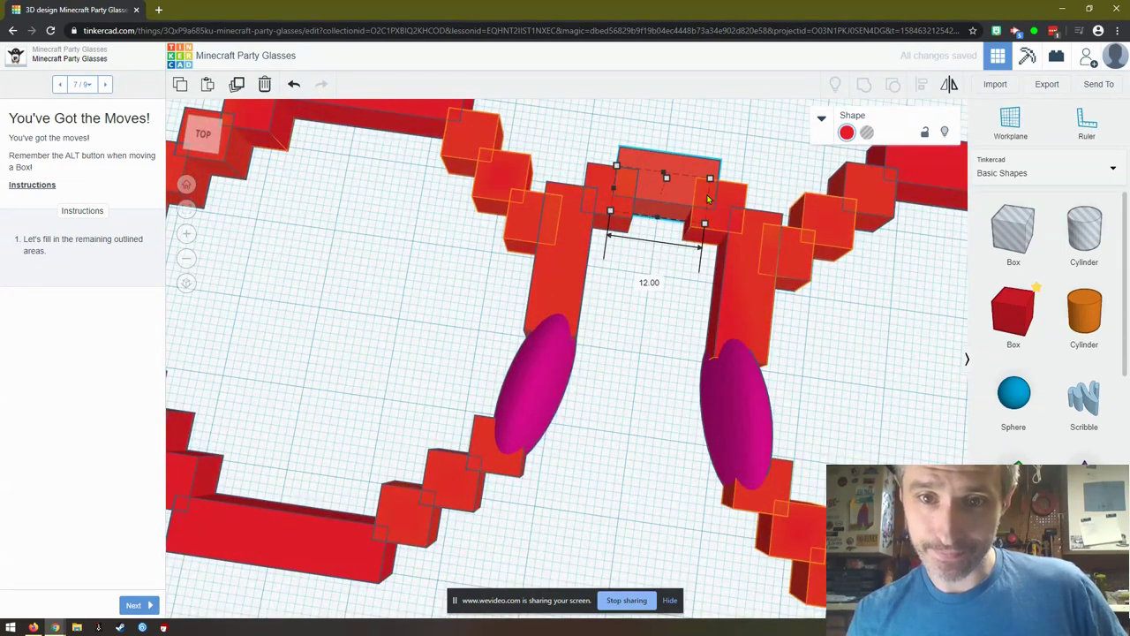
pyautogui.click(632, 391)
pyautogui.scroll(-5, 632, 393)
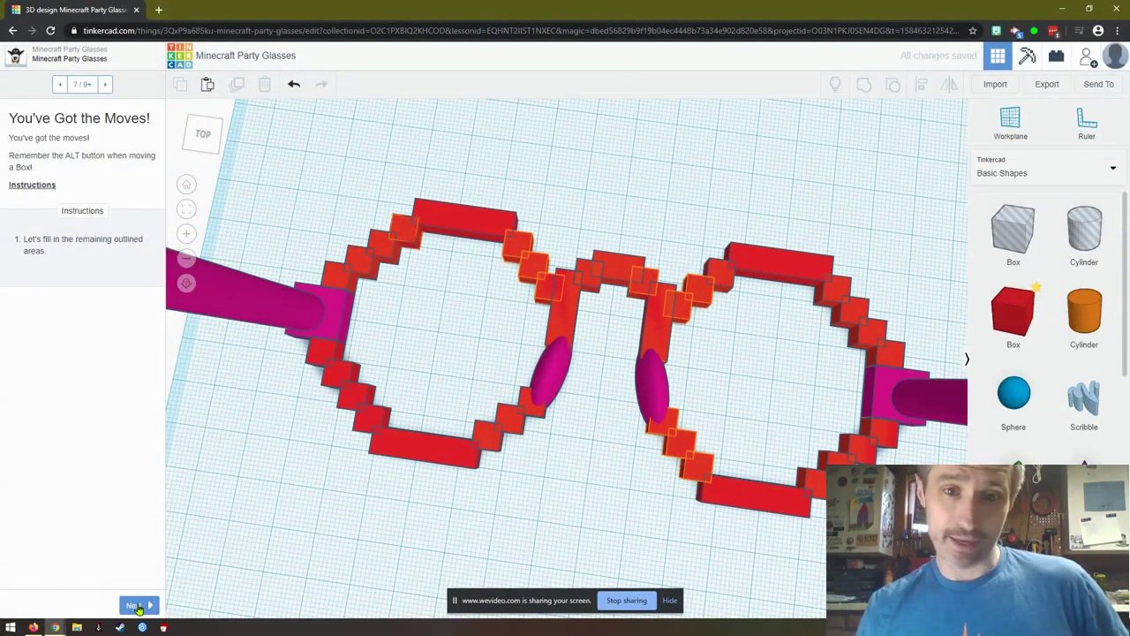
# Advance to the "Almost There!" lesson step, group all parts of the glasses, and continue to the "Party On!" step
pyautogui.click(136, 606)
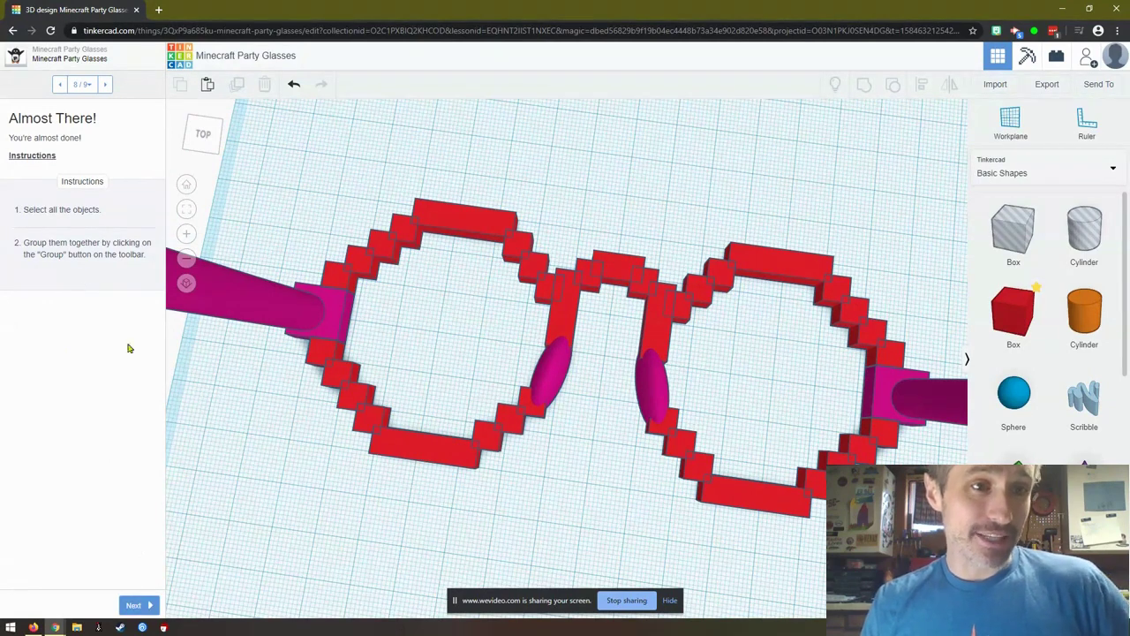
pyautogui.scroll(-5, 640, 515)
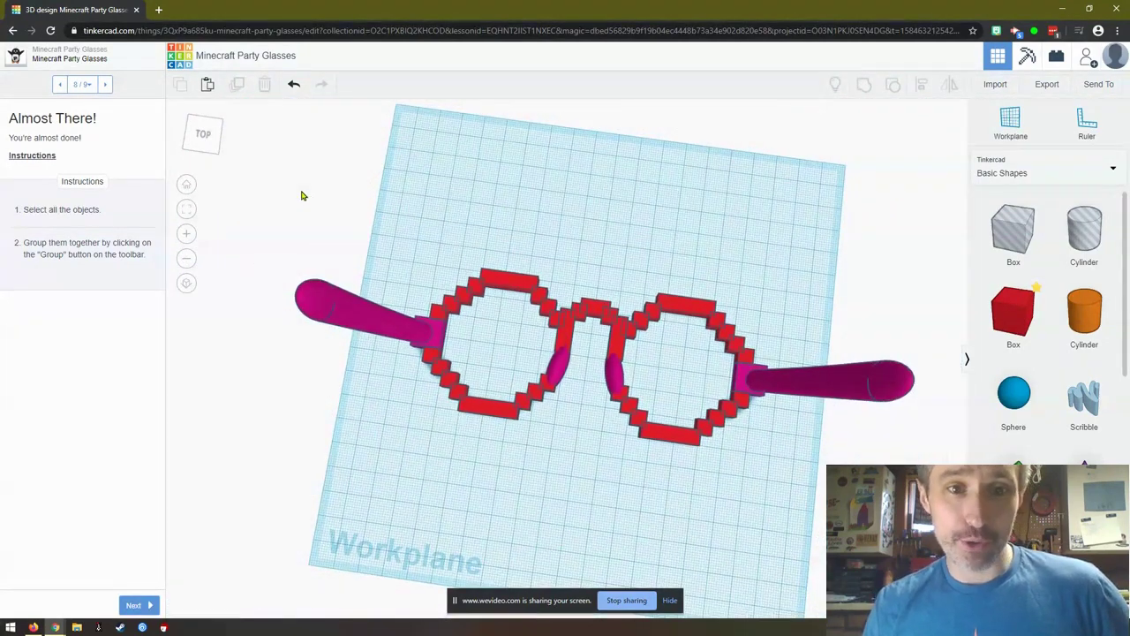
pyautogui.moveTo(279, 162); pyautogui.dragTo(920, 556)
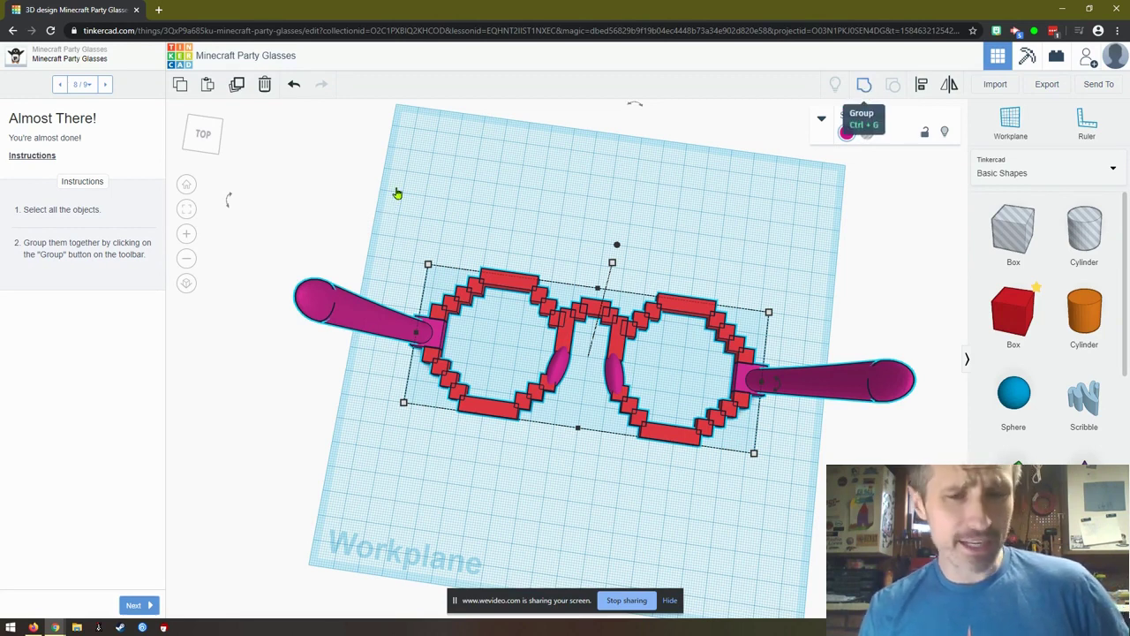
pyautogui.hotkey('ctrl', 'g')
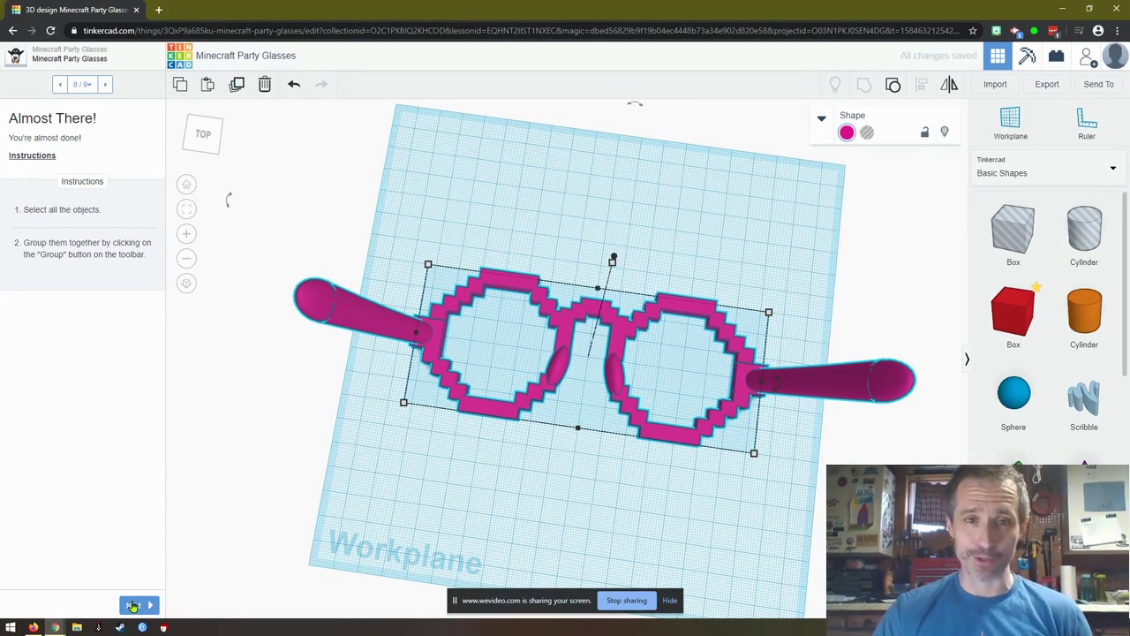
pyautogui.click(133, 606)
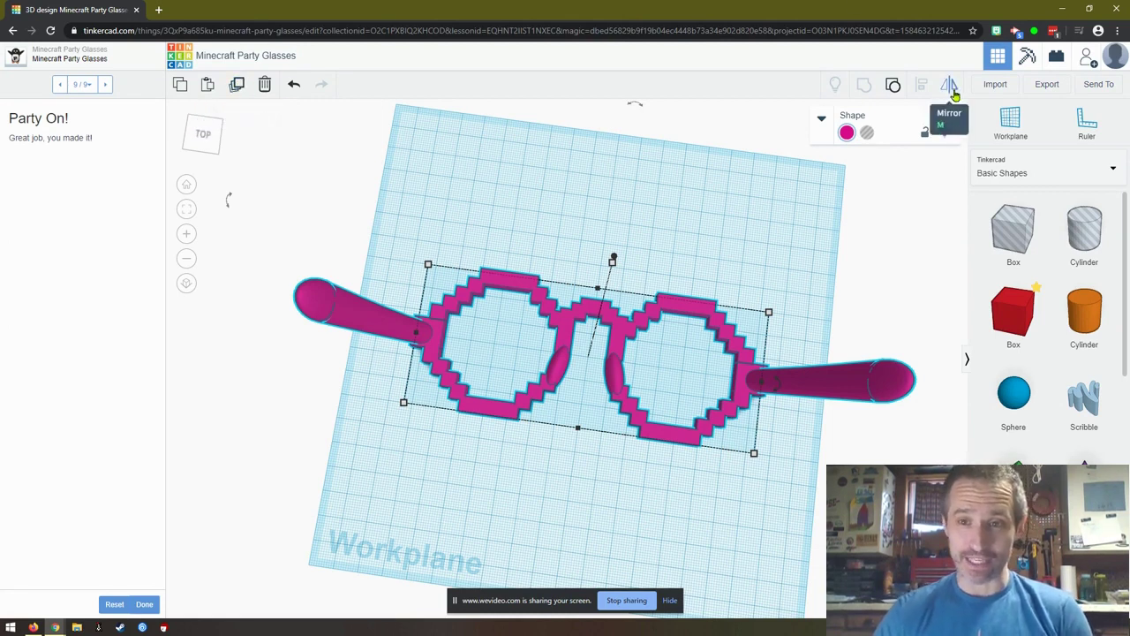
# Select the grouped glasses and change the workplane grid units to Inches
pyautogui.click(832, 272)
pyautogui.moveTo(812, 267); pyautogui.dragTo(744, 227, button='right')
pyautogui.scroll(-5, 638, 311)
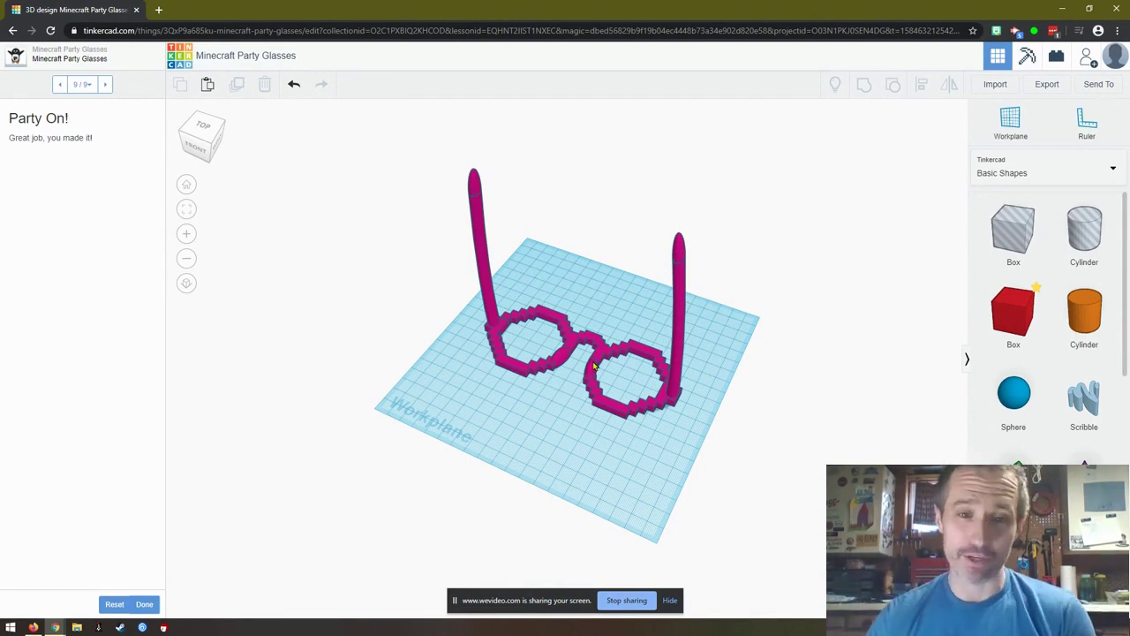
pyautogui.click(593, 366)
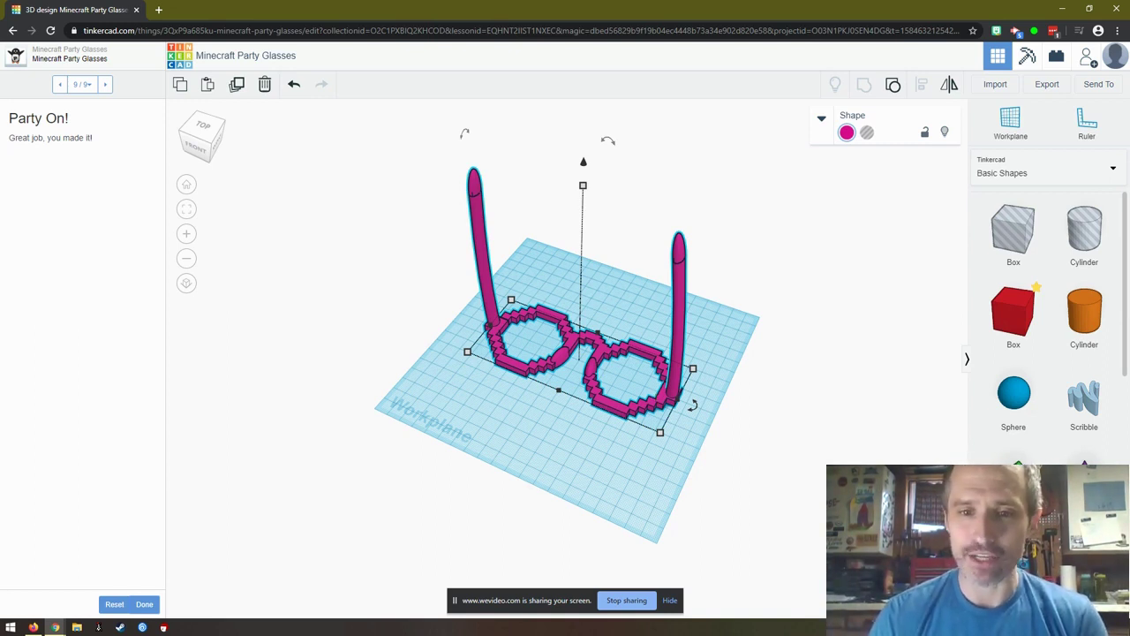
pyautogui.click(869, 609)
pyautogui.click(685, 297)
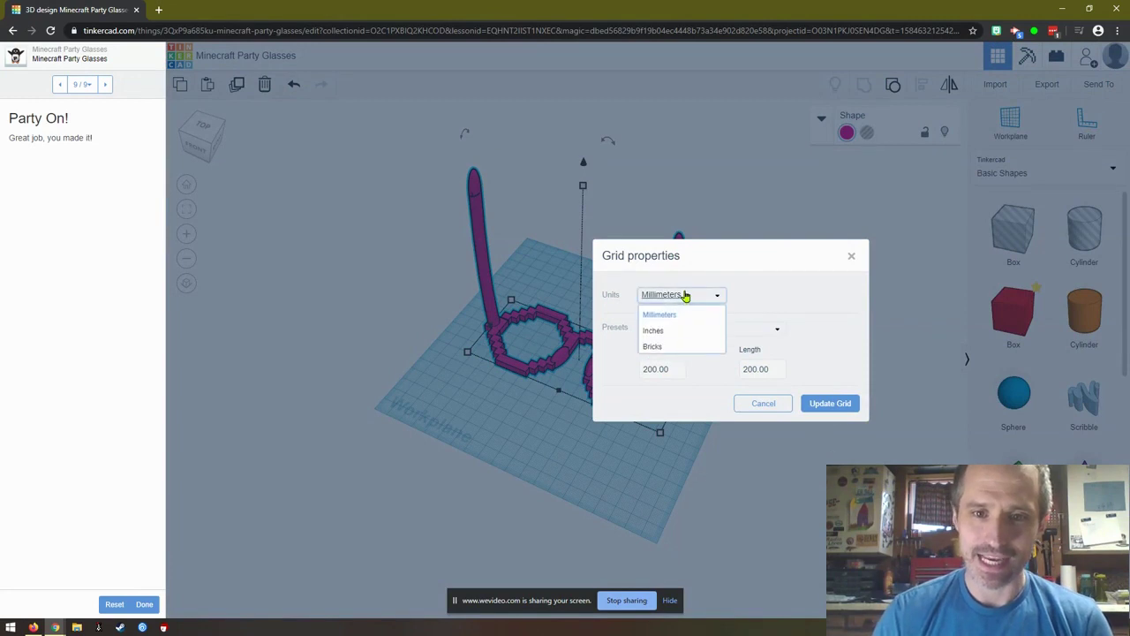
pyautogui.click(677, 332)
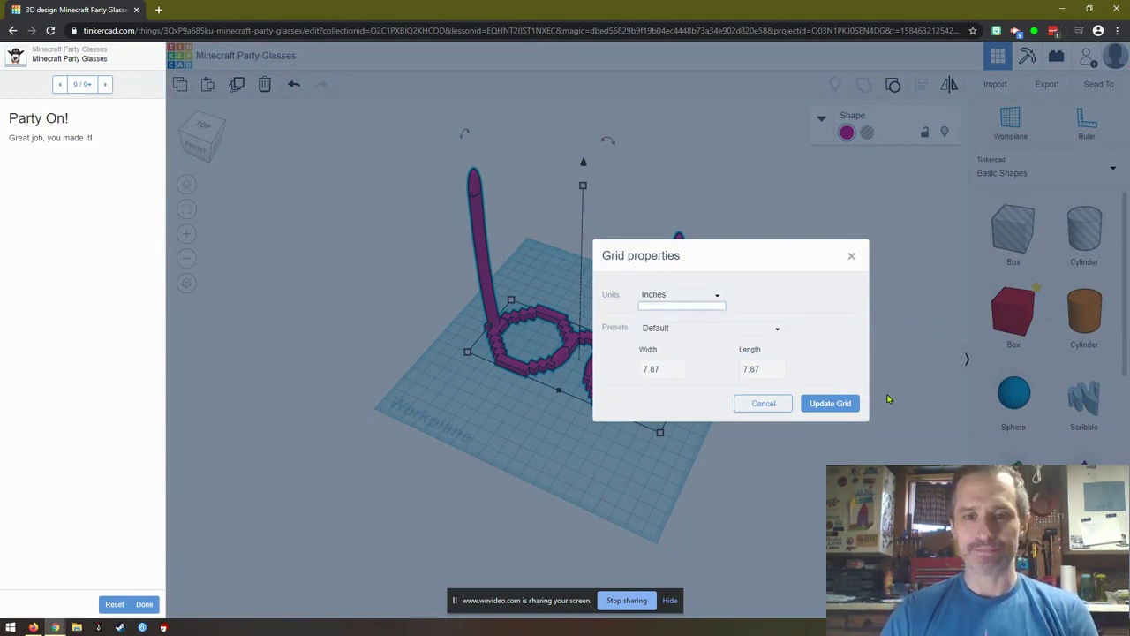
pyautogui.click(830, 403)
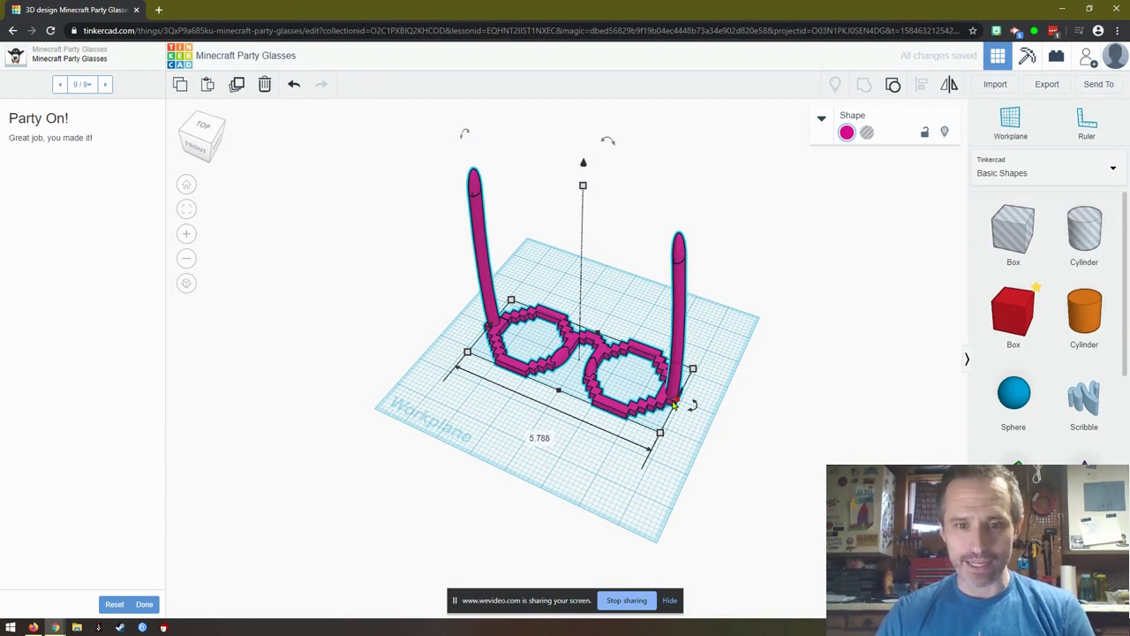
# Try setting the glasses' overall width to 10 inches and stretching the frame's depth, and undo both resizes
pyautogui.click(529, 434)
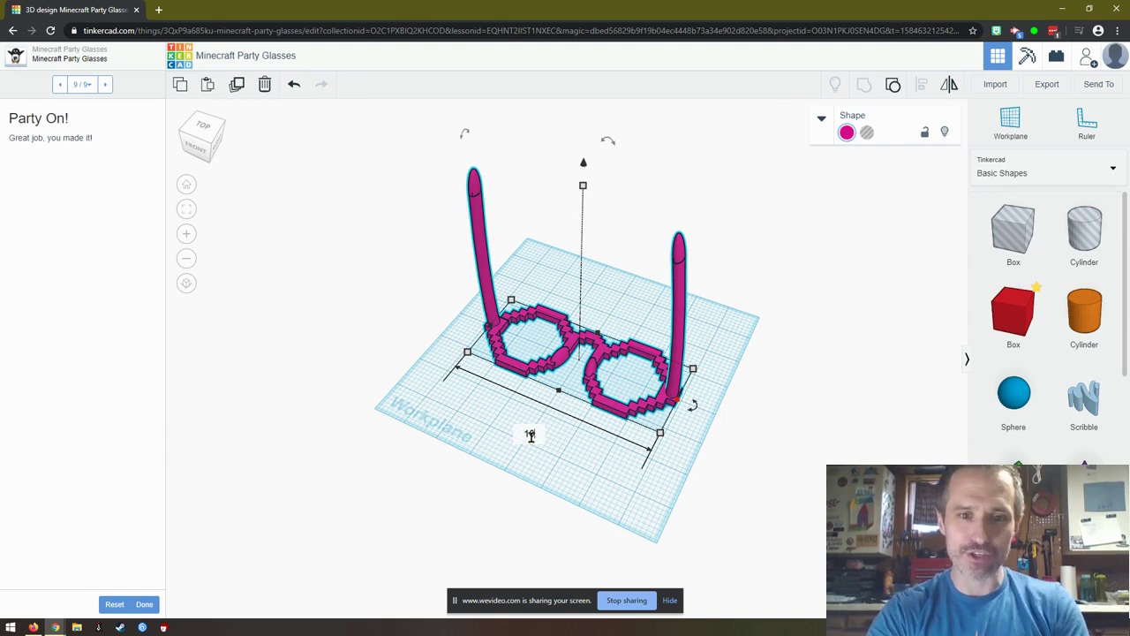
pyautogui.write('10')
pyautogui.press('Return')
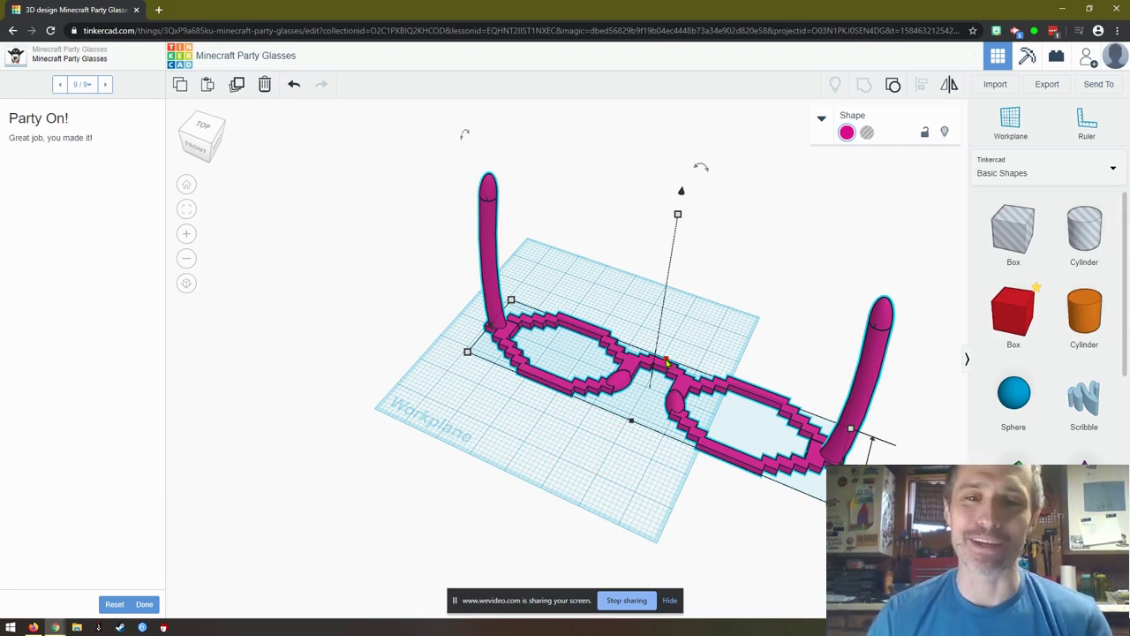
pyautogui.moveTo(667, 362); pyautogui.dragTo(680, 332)
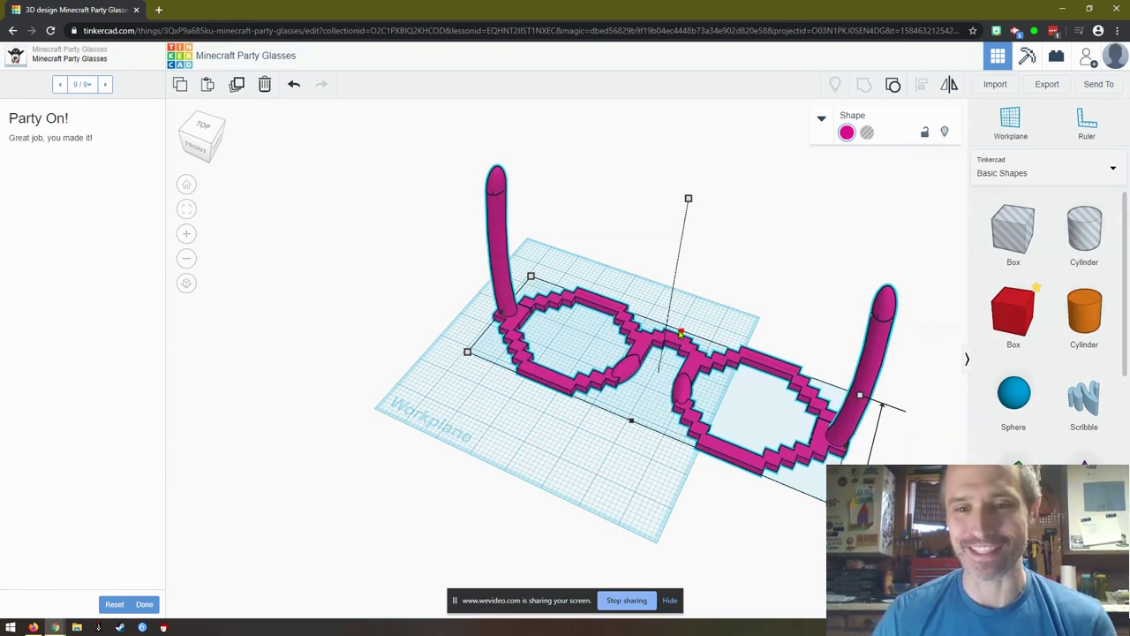
pyautogui.click(567, 464)
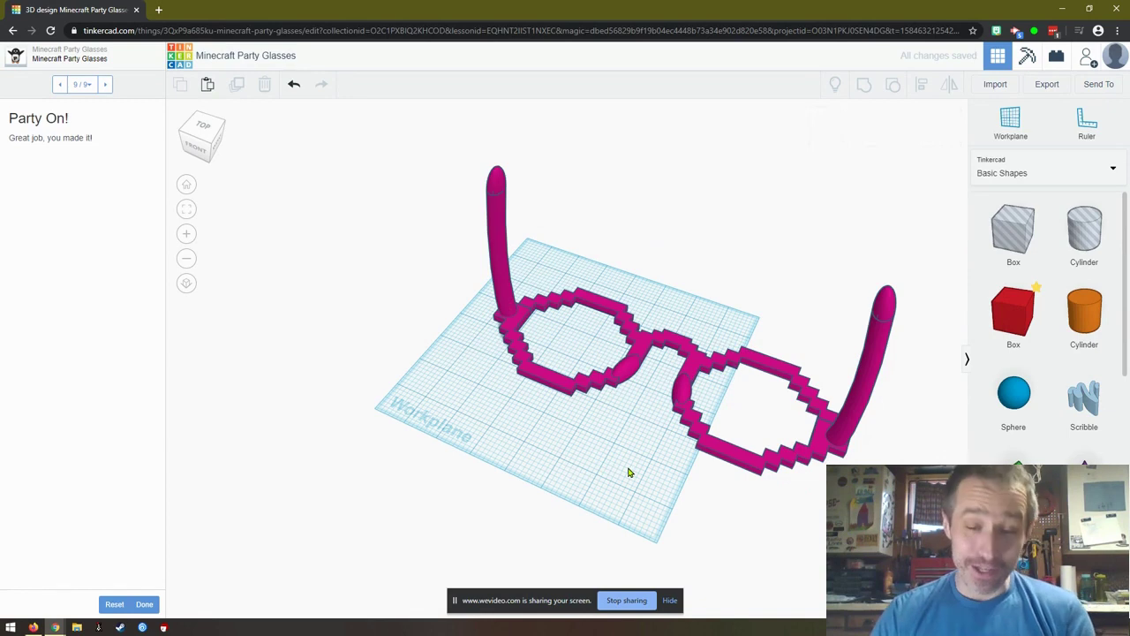
pyautogui.moveTo(629, 472); pyautogui.dragTo(677, 475, button='right')
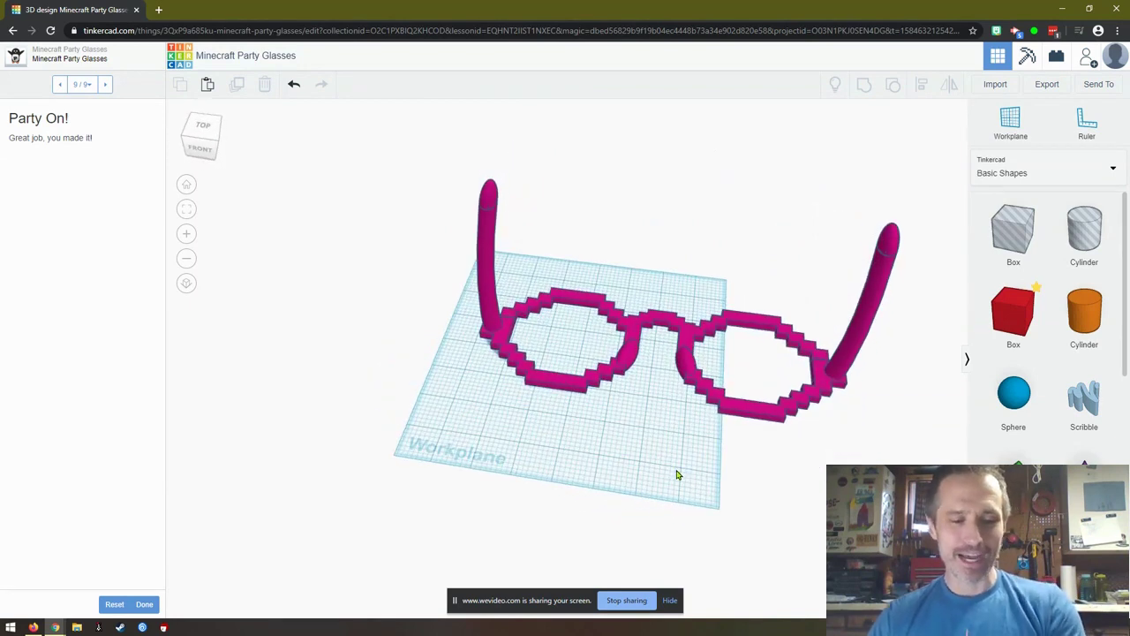
pyautogui.hotkey('ctrl', 'z')
pyautogui.hotkey('ctrl', 'z')
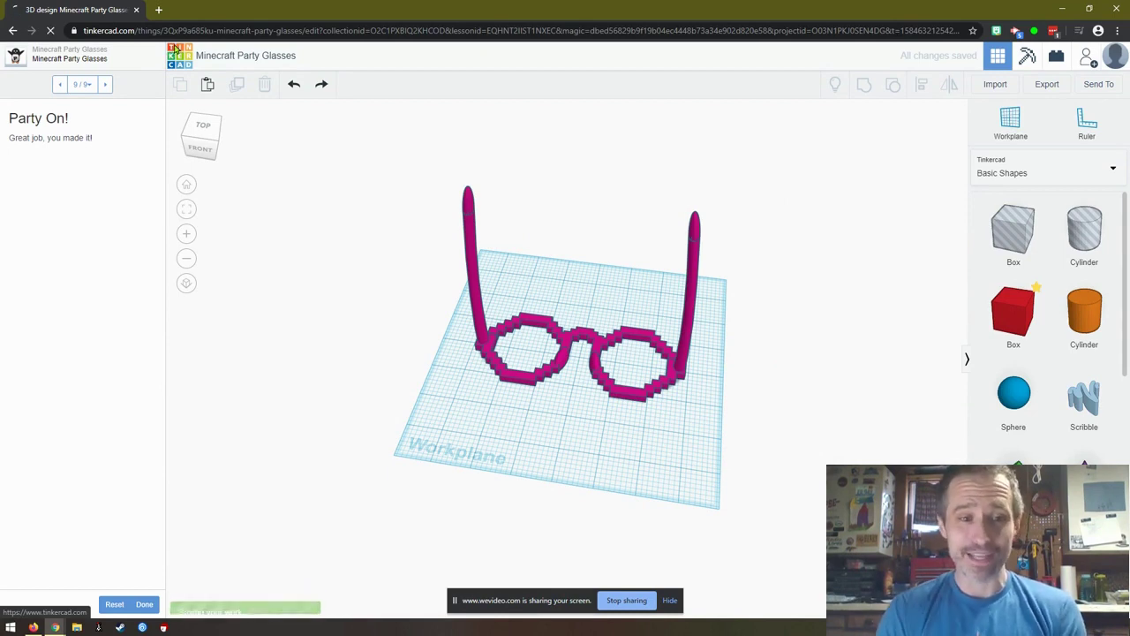
# Return to the Tinkercad dashboard and look through the first page of recent designs for the Minecraft Party Glasses
pyautogui.click(174, 51)
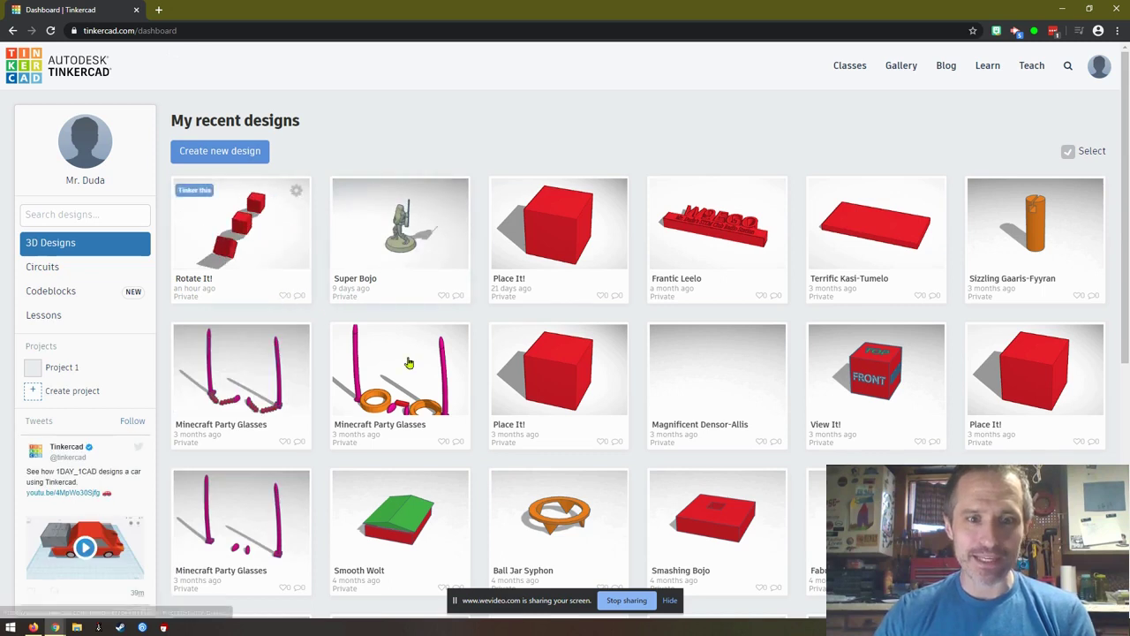
pyautogui.scroll(-5, 441, 408)
pyautogui.scroll(5, 450, 413)
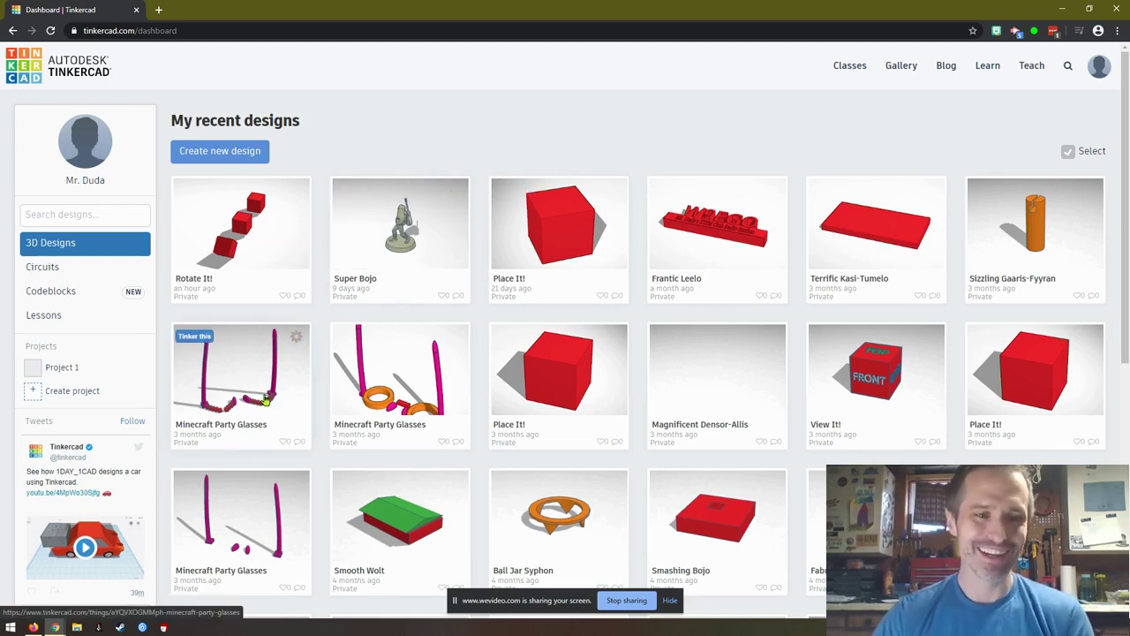
pyautogui.scroll(-3, 300, 381)
pyautogui.scroll(-1, 300, 380)
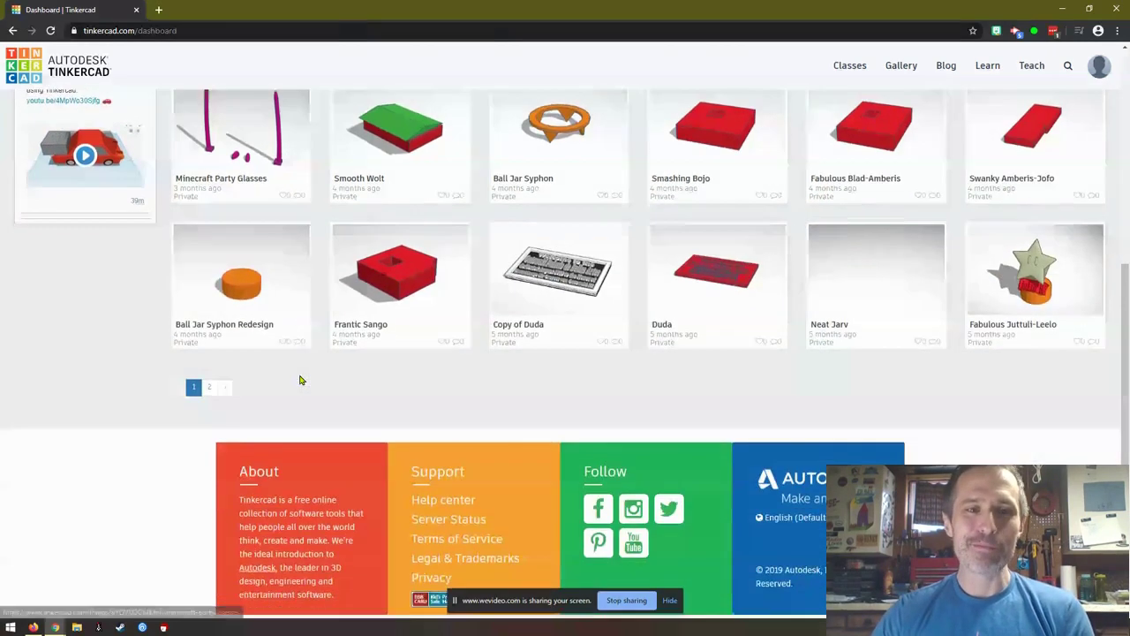
pyautogui.scroll(3, 301, 381)
pyautogui.scroll(2, 311, 433)
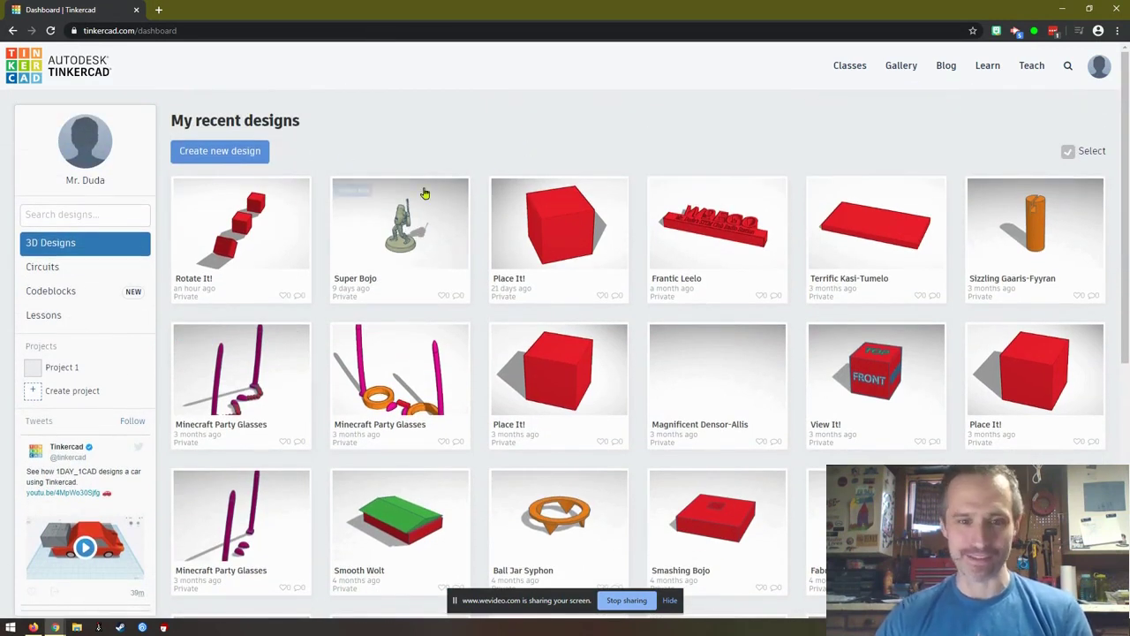
pyautogui.scroll(-5, 537, 356)
pyautogui.scroll(5, 541, 354)
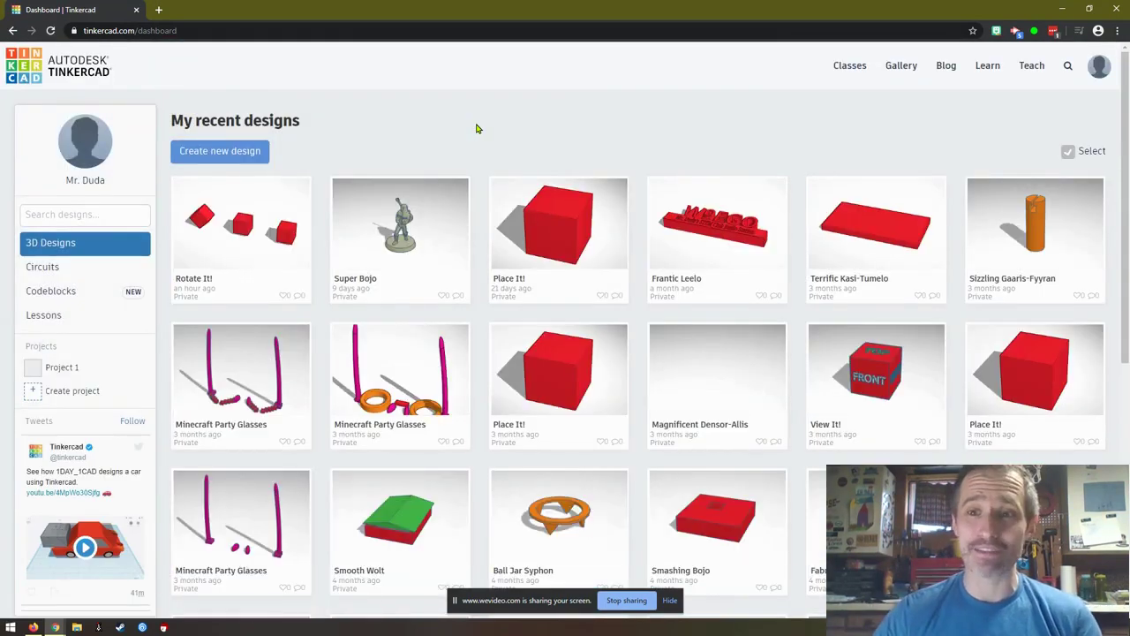
# Check page 2 of the recent designs and return to page 1
pyautogui.scroll(-1, 495, 181)
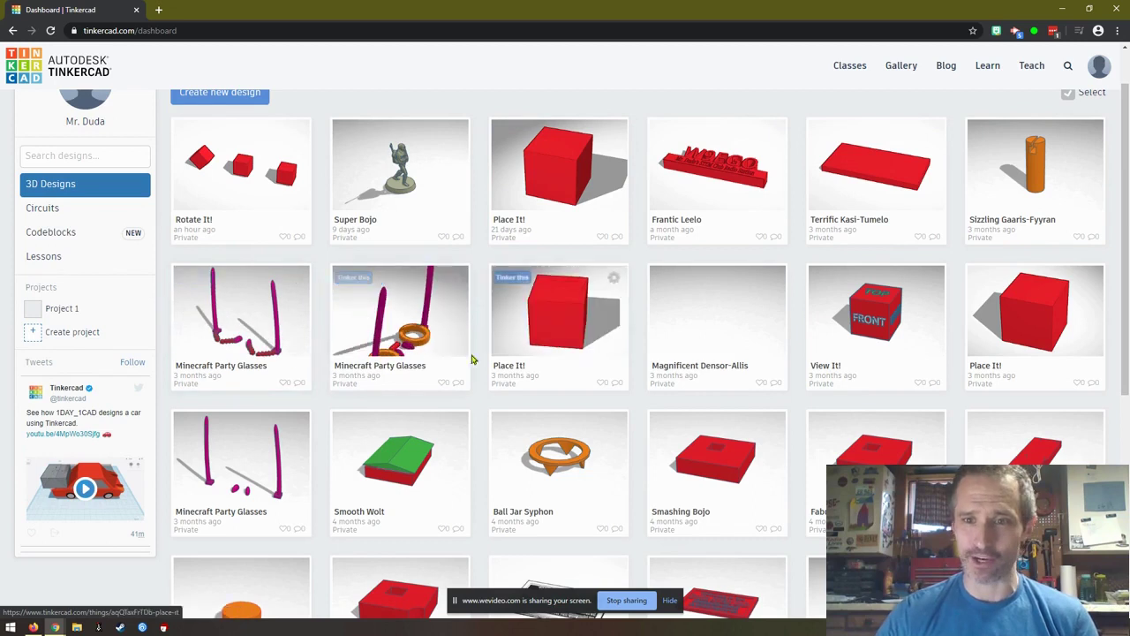
pyautogui.scroll(-5, 789, 406)
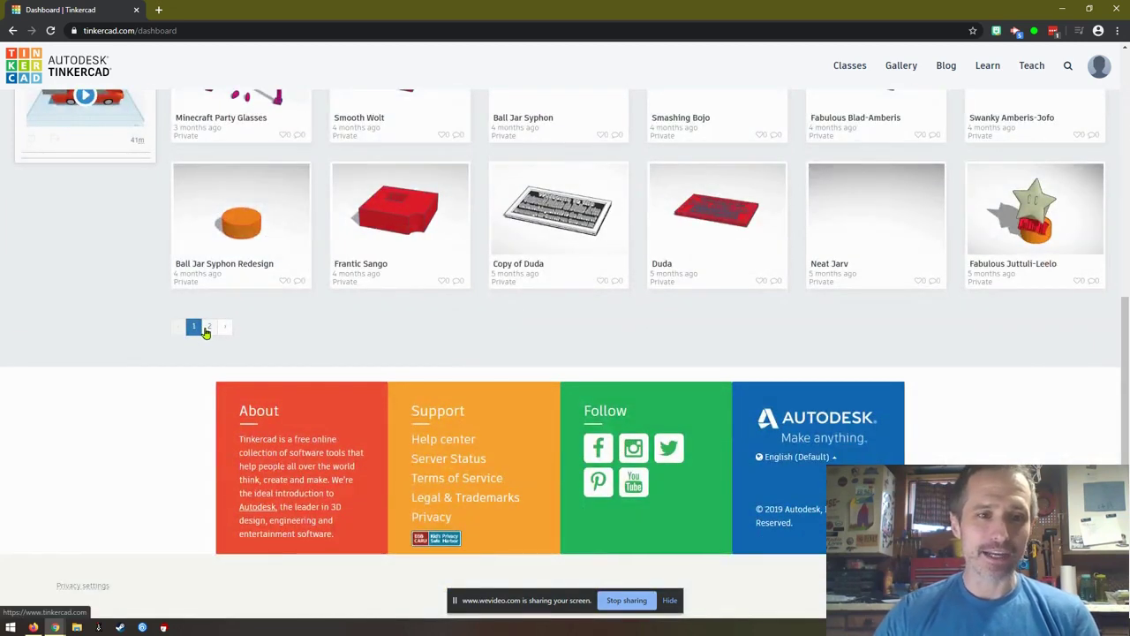
pyautogui.click(209, 325)
pyautogui.scroll(3, 177, 415)
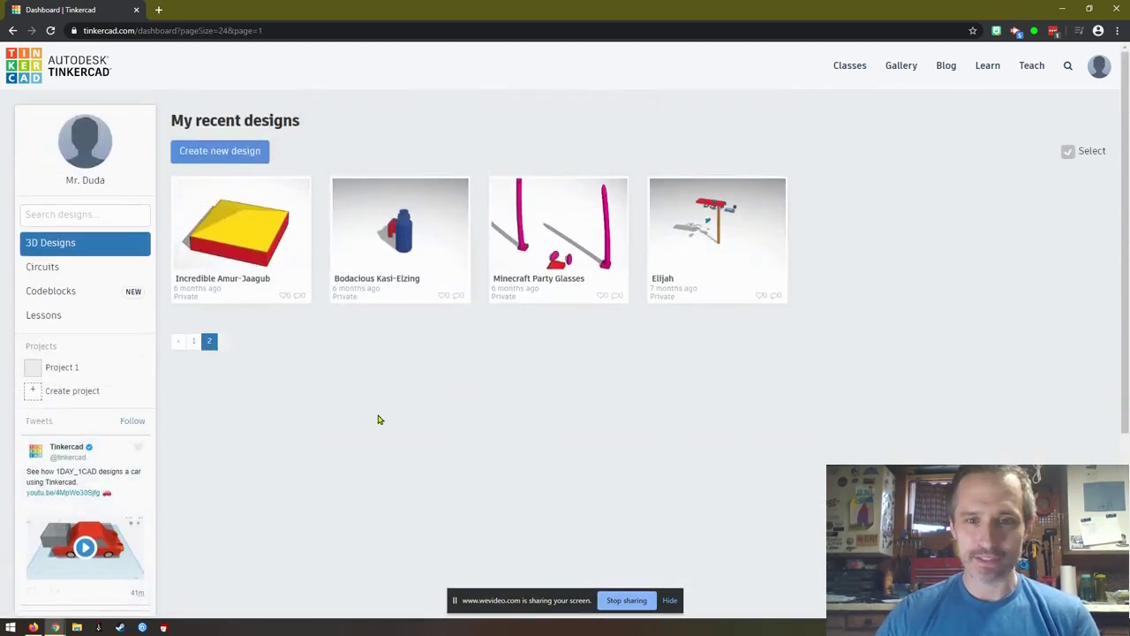
pyautogui.scroll(-3, 378, 420)
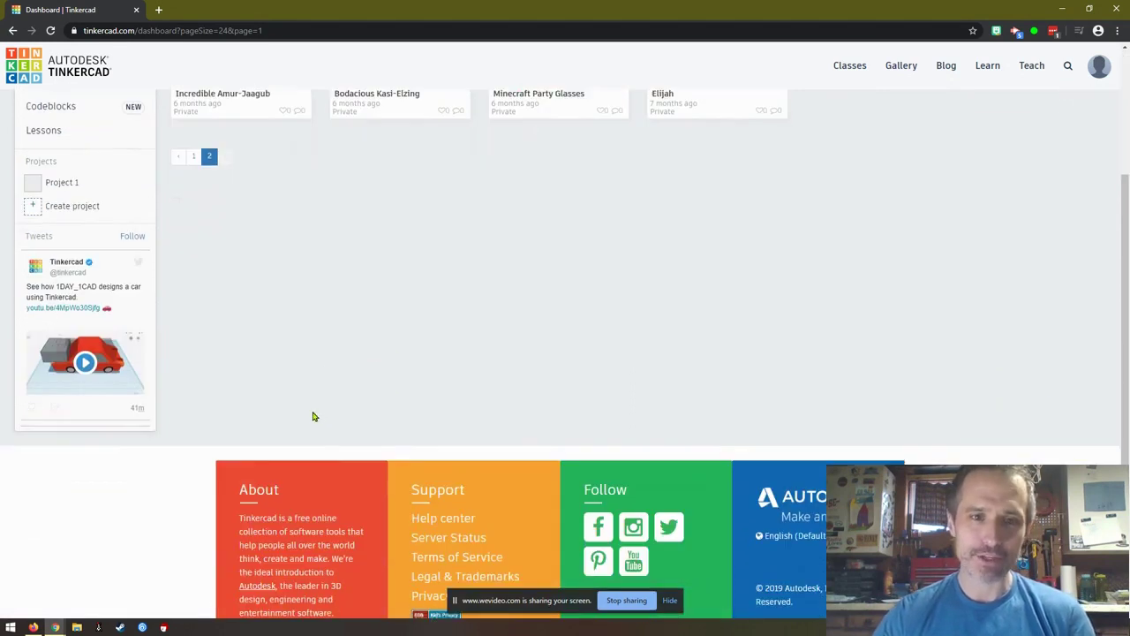
pyautogui.scroll(3, 238, 309)
pyautogui.click(194, 342)
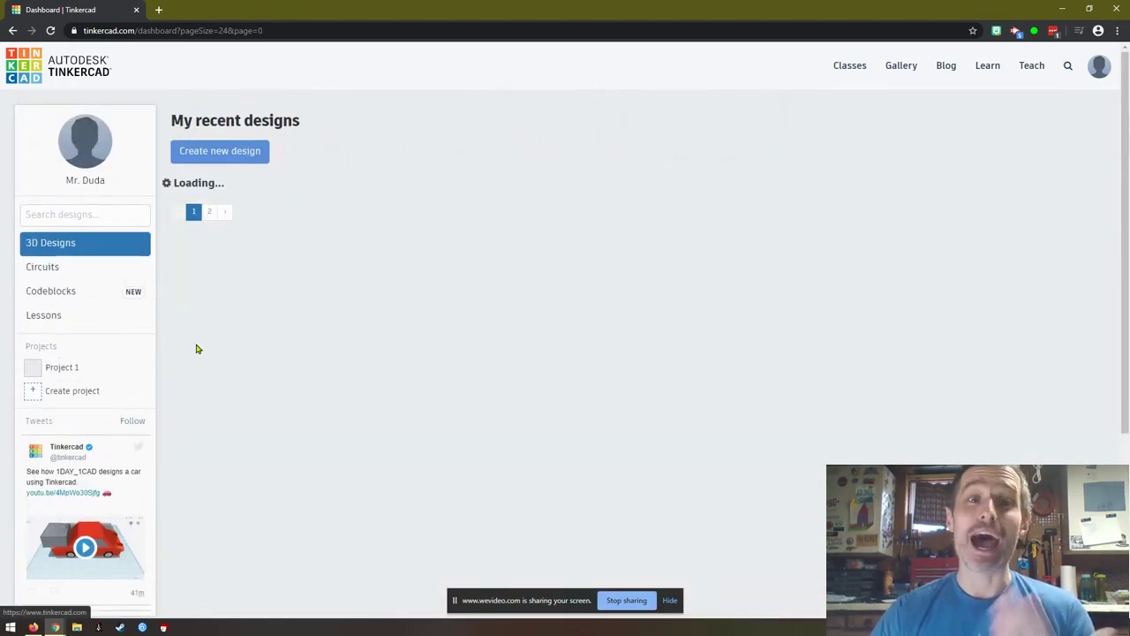